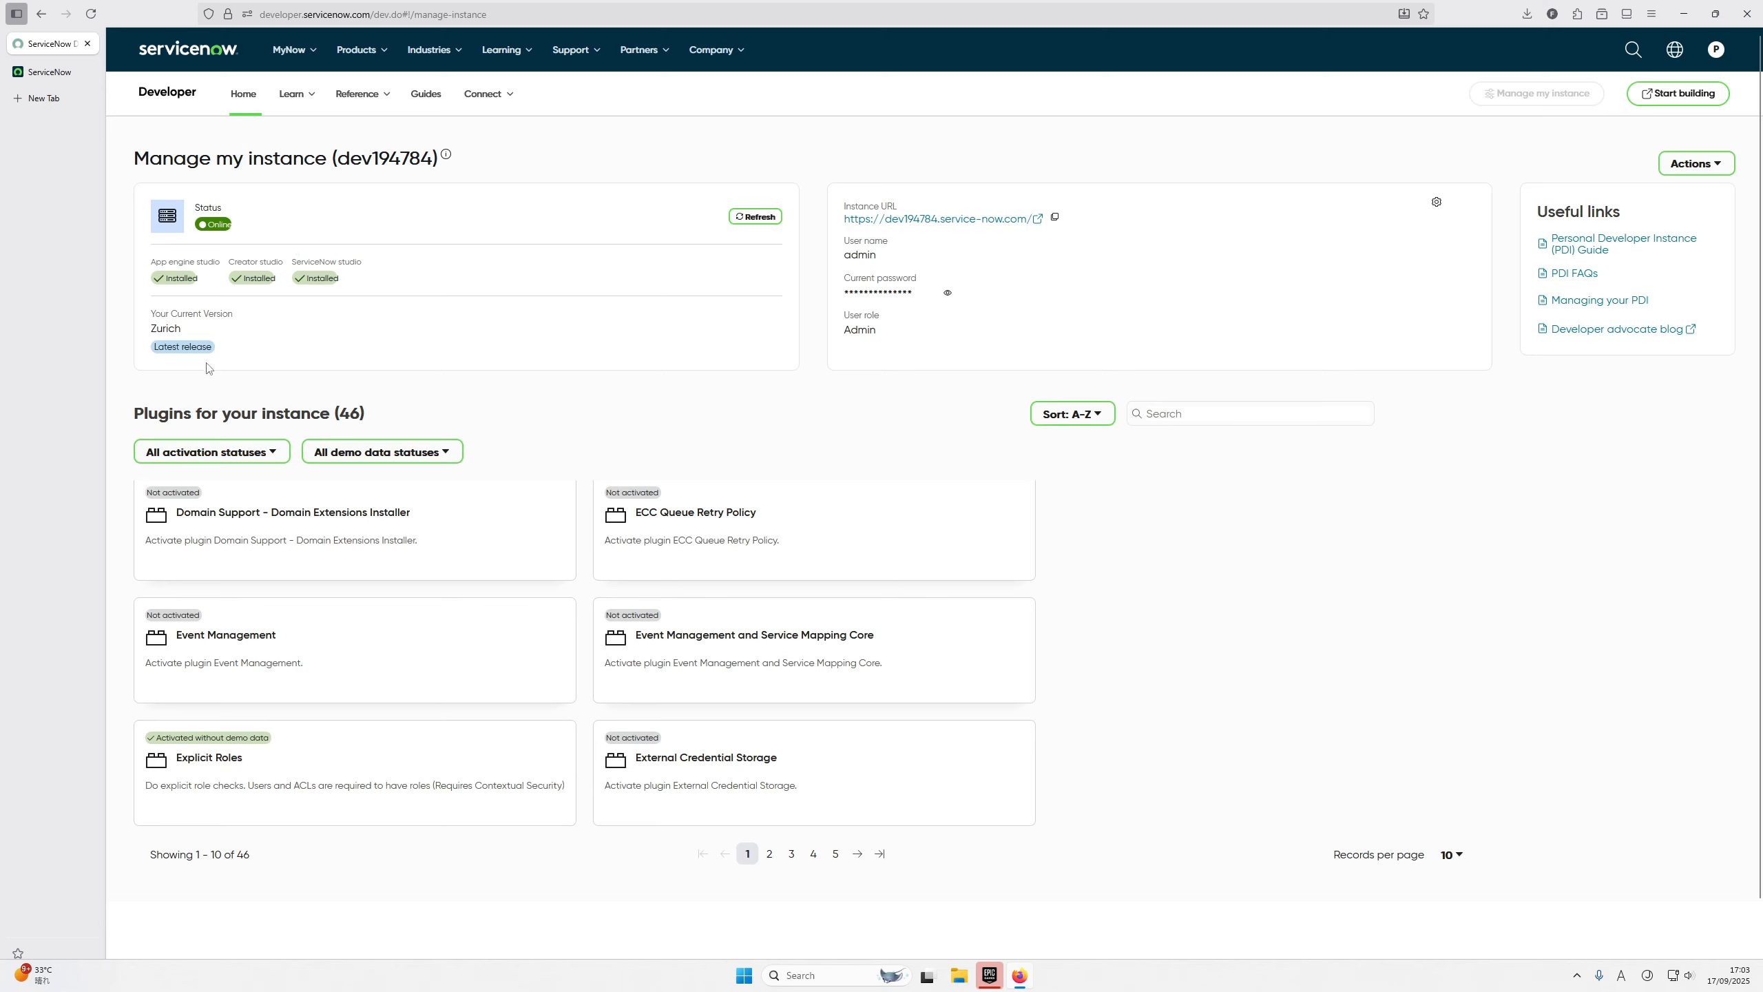
Step: Filter the instance's plugin list to show only activated plugins
{"action": "left_click", "coordinate": [230, 452]}
{"action": "left_click", "coordinate": [215, 496]}
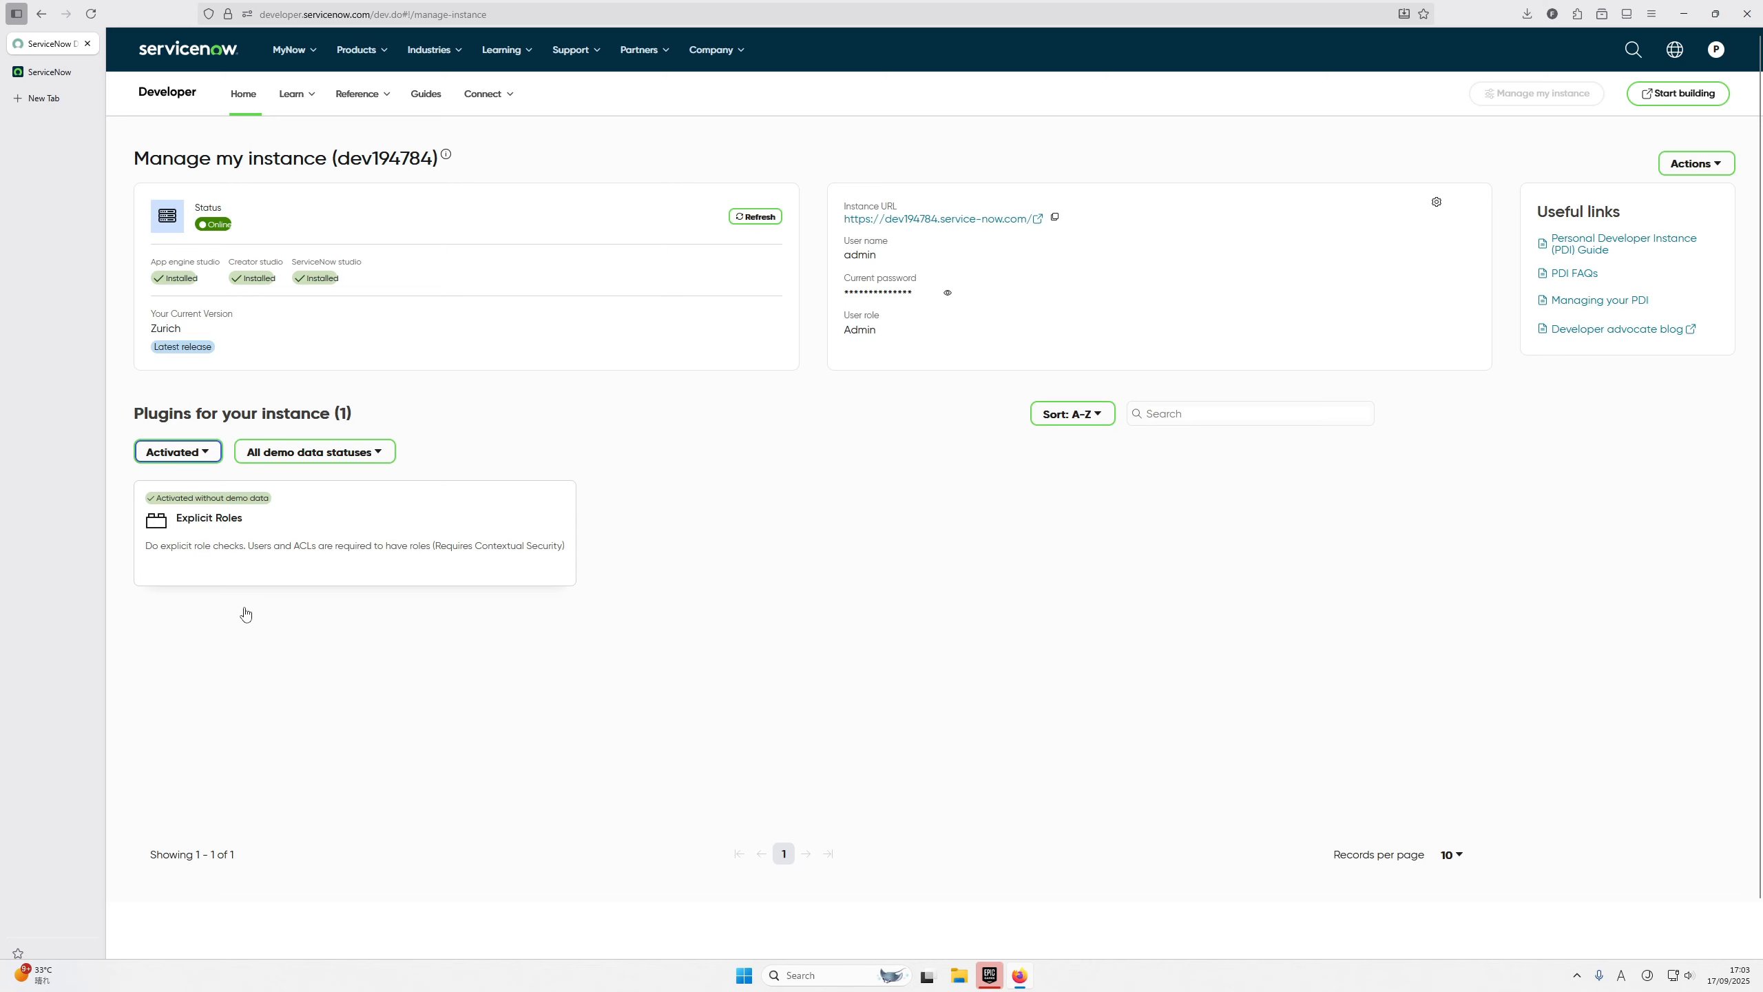
Step: Switch to the ServiceNow instance and open the newly created user's record from the sys_user list
{"action": "left_click", "coordinate": [49, 71]}
{"action": "left_click", "coordinate": [1184, 333]}
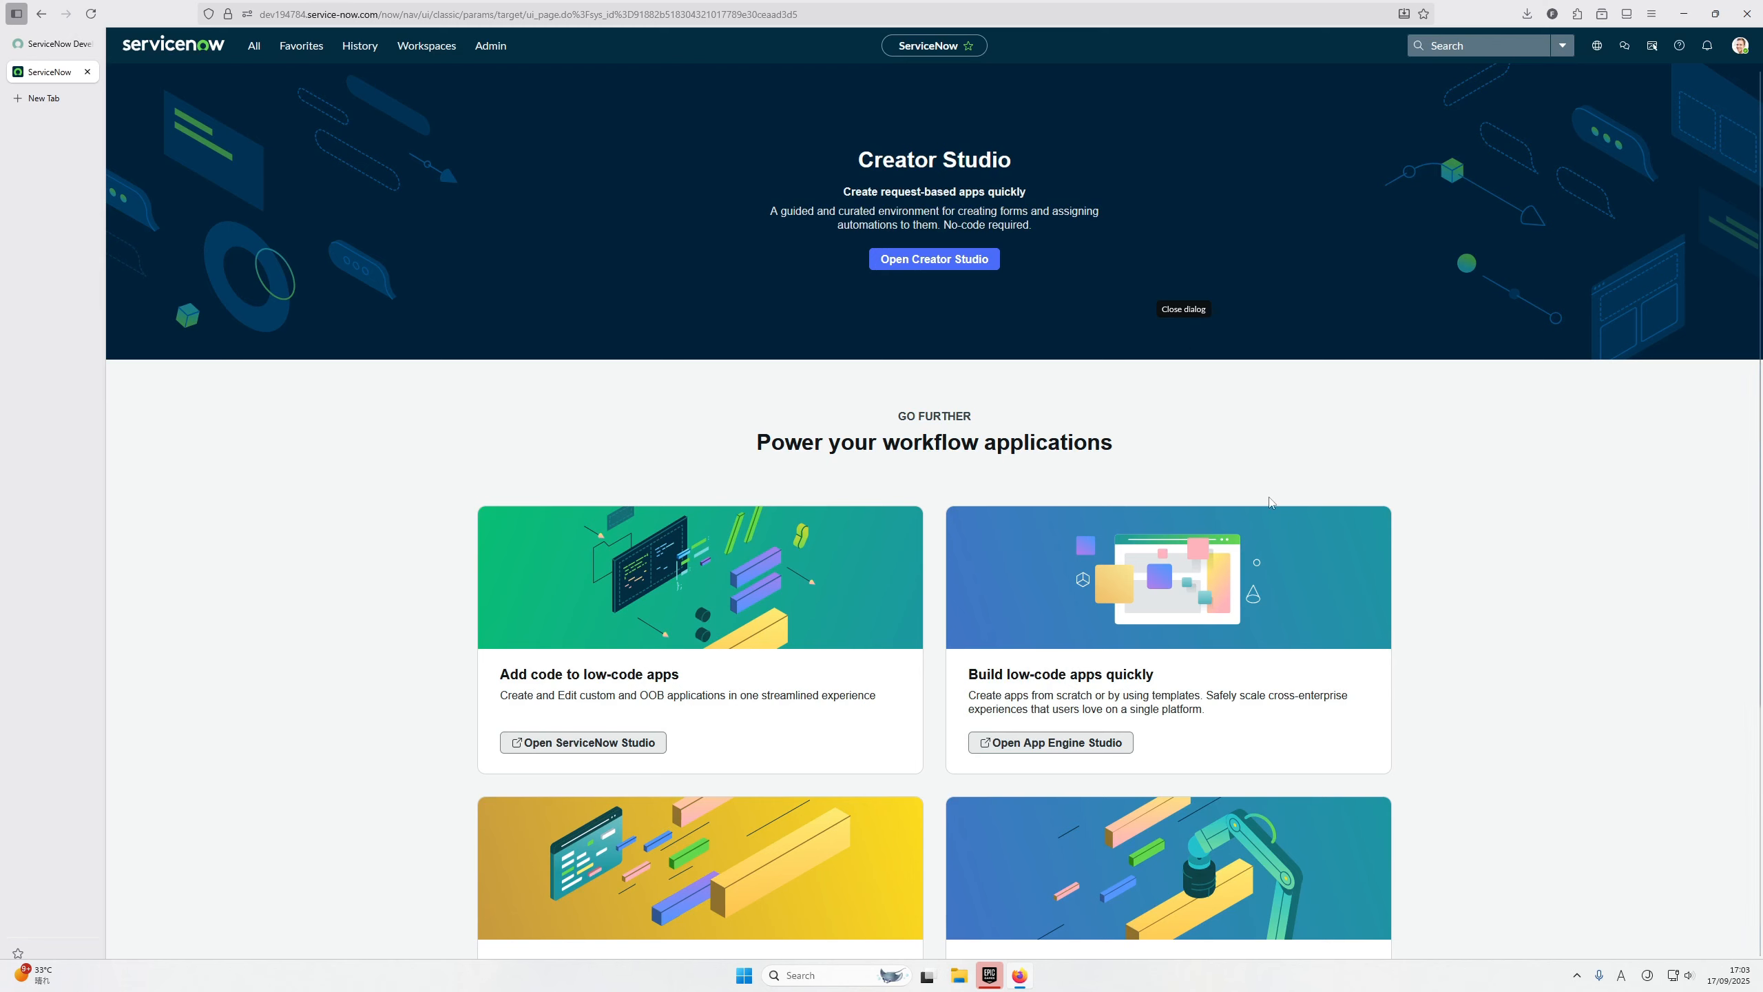
{"action": "left_click", "coordinate": [255, 48]}
{"action": "left_click", "coordinate": [244, 80]}
{"action": "type", "text": "sys_user"}
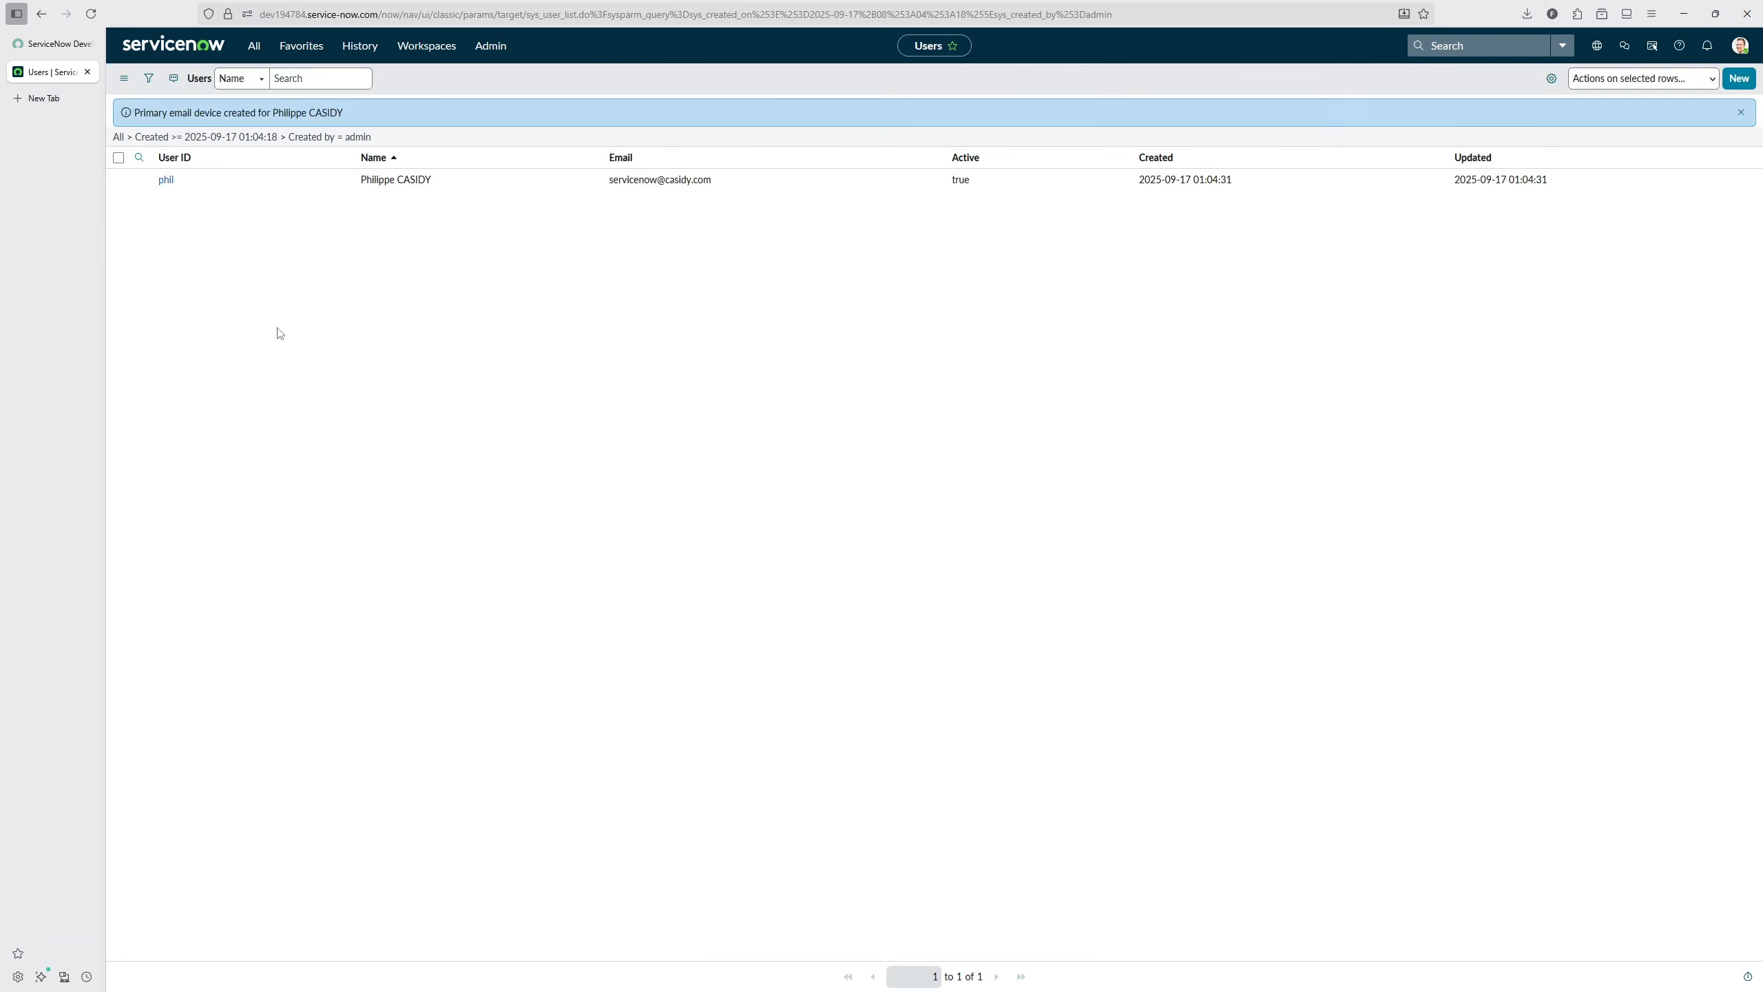
{"action": "left_click", "coordinate": [165, 180]}
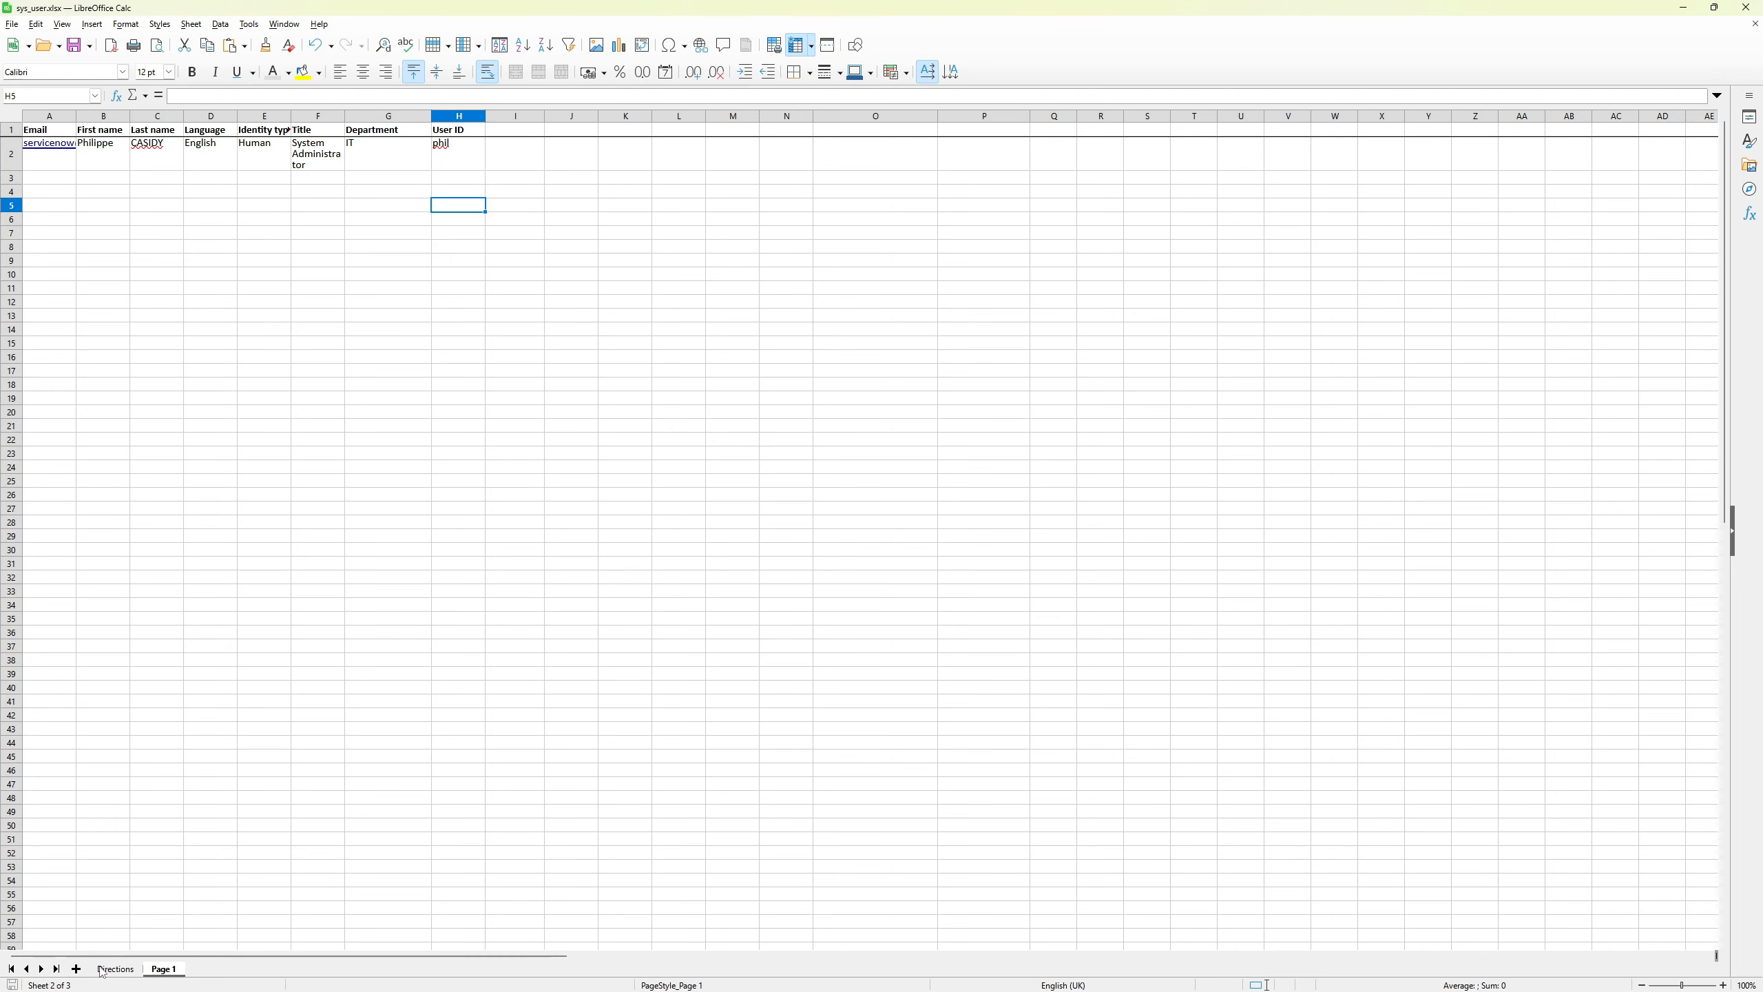
Step: Delete the Directions sheet from sys_user.xlsx in LibreOffice Calc
{"action": "left_click", "coordinate": [104, 972]}
{"action": "right_click", "coordinate": [105, 973]}
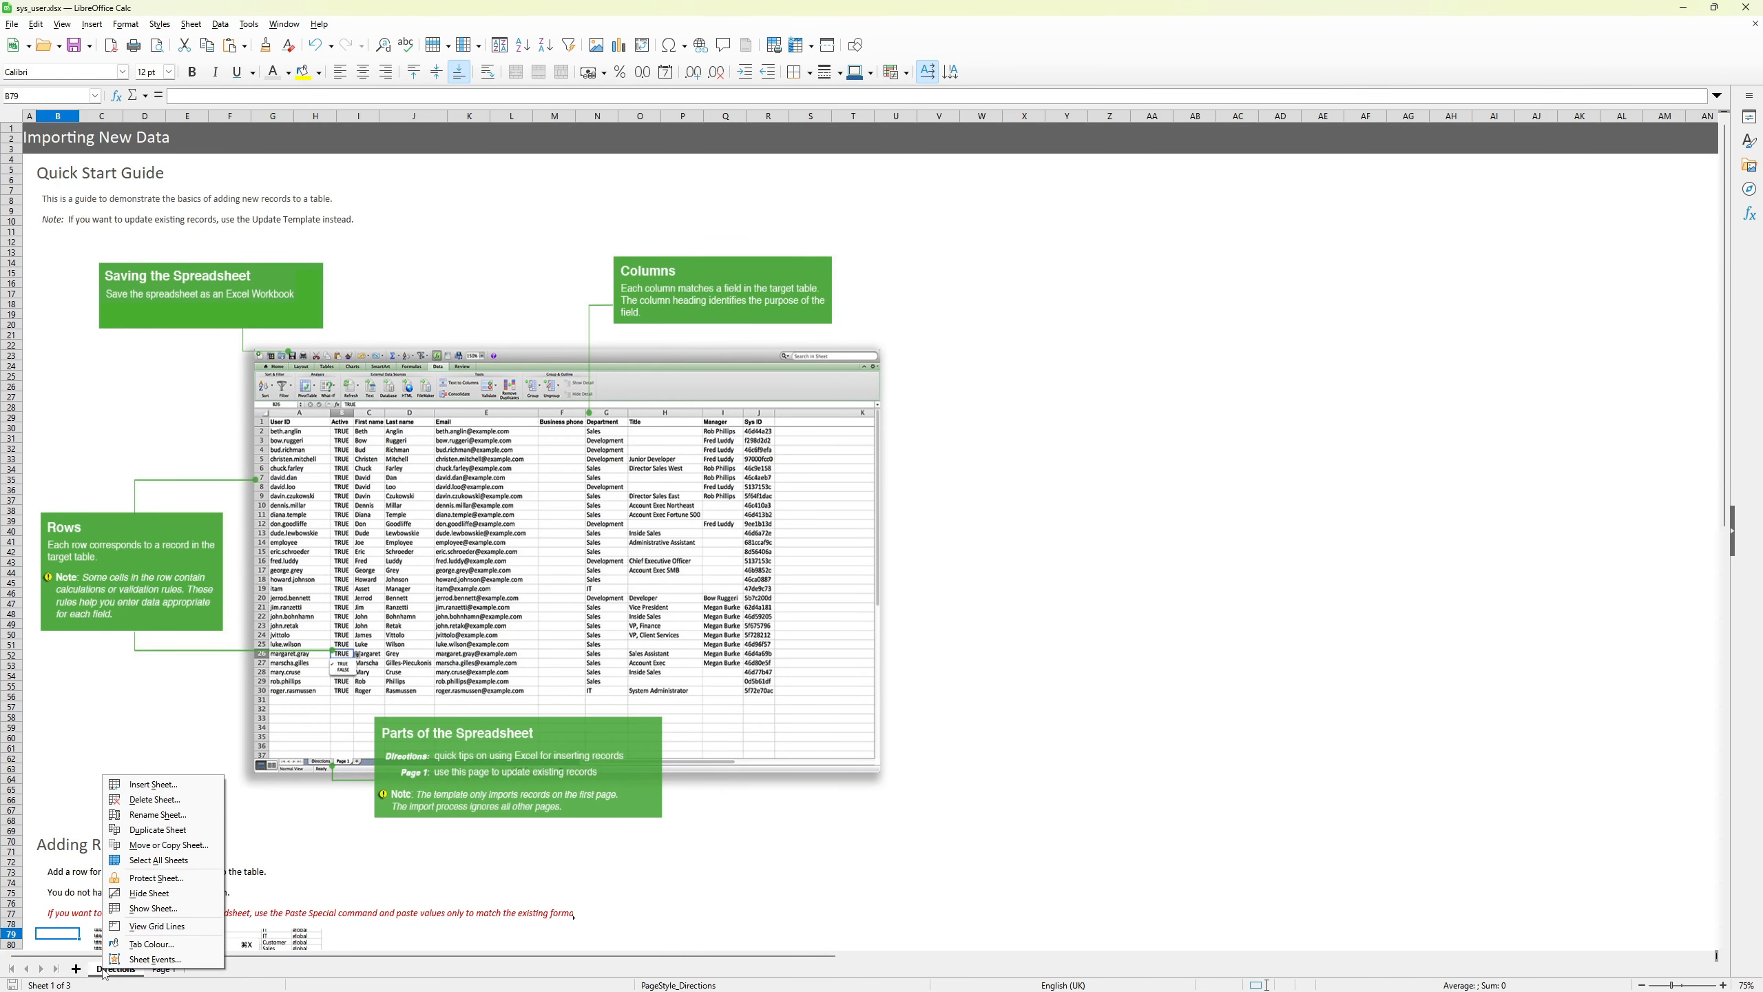
{"action": "left_click", "coordinate": [154, 800]}
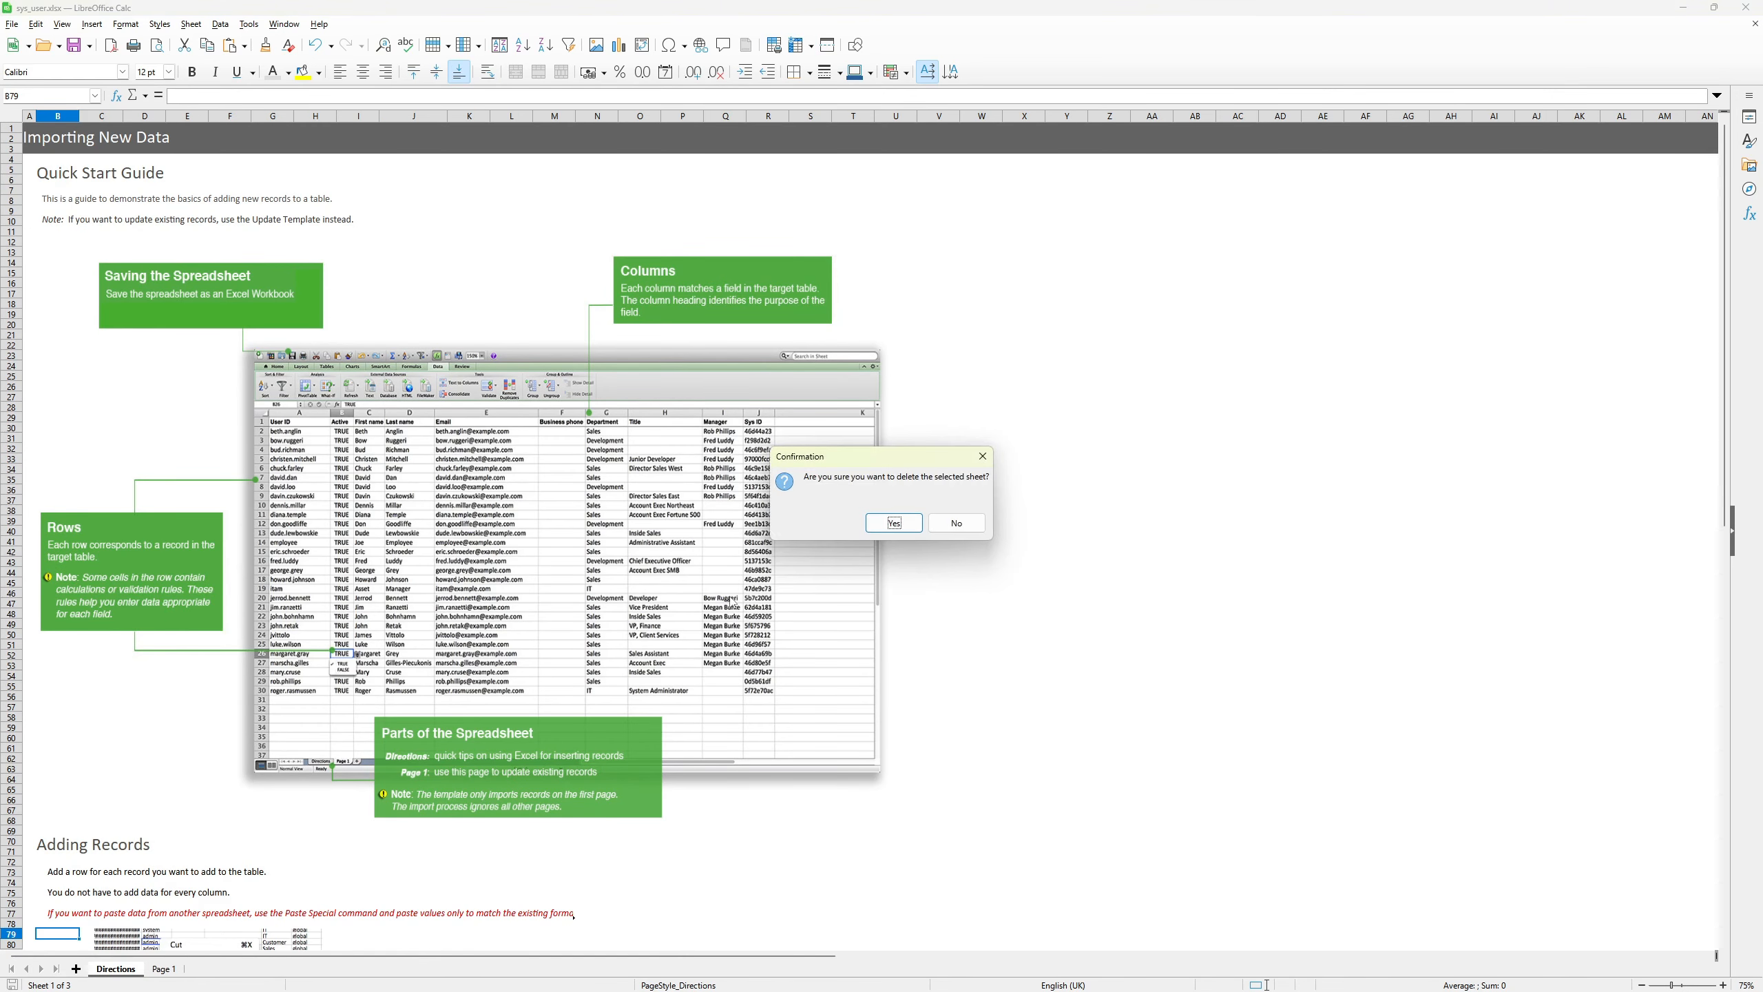
{"action": "left_click", "coordinate": [894, 524]}
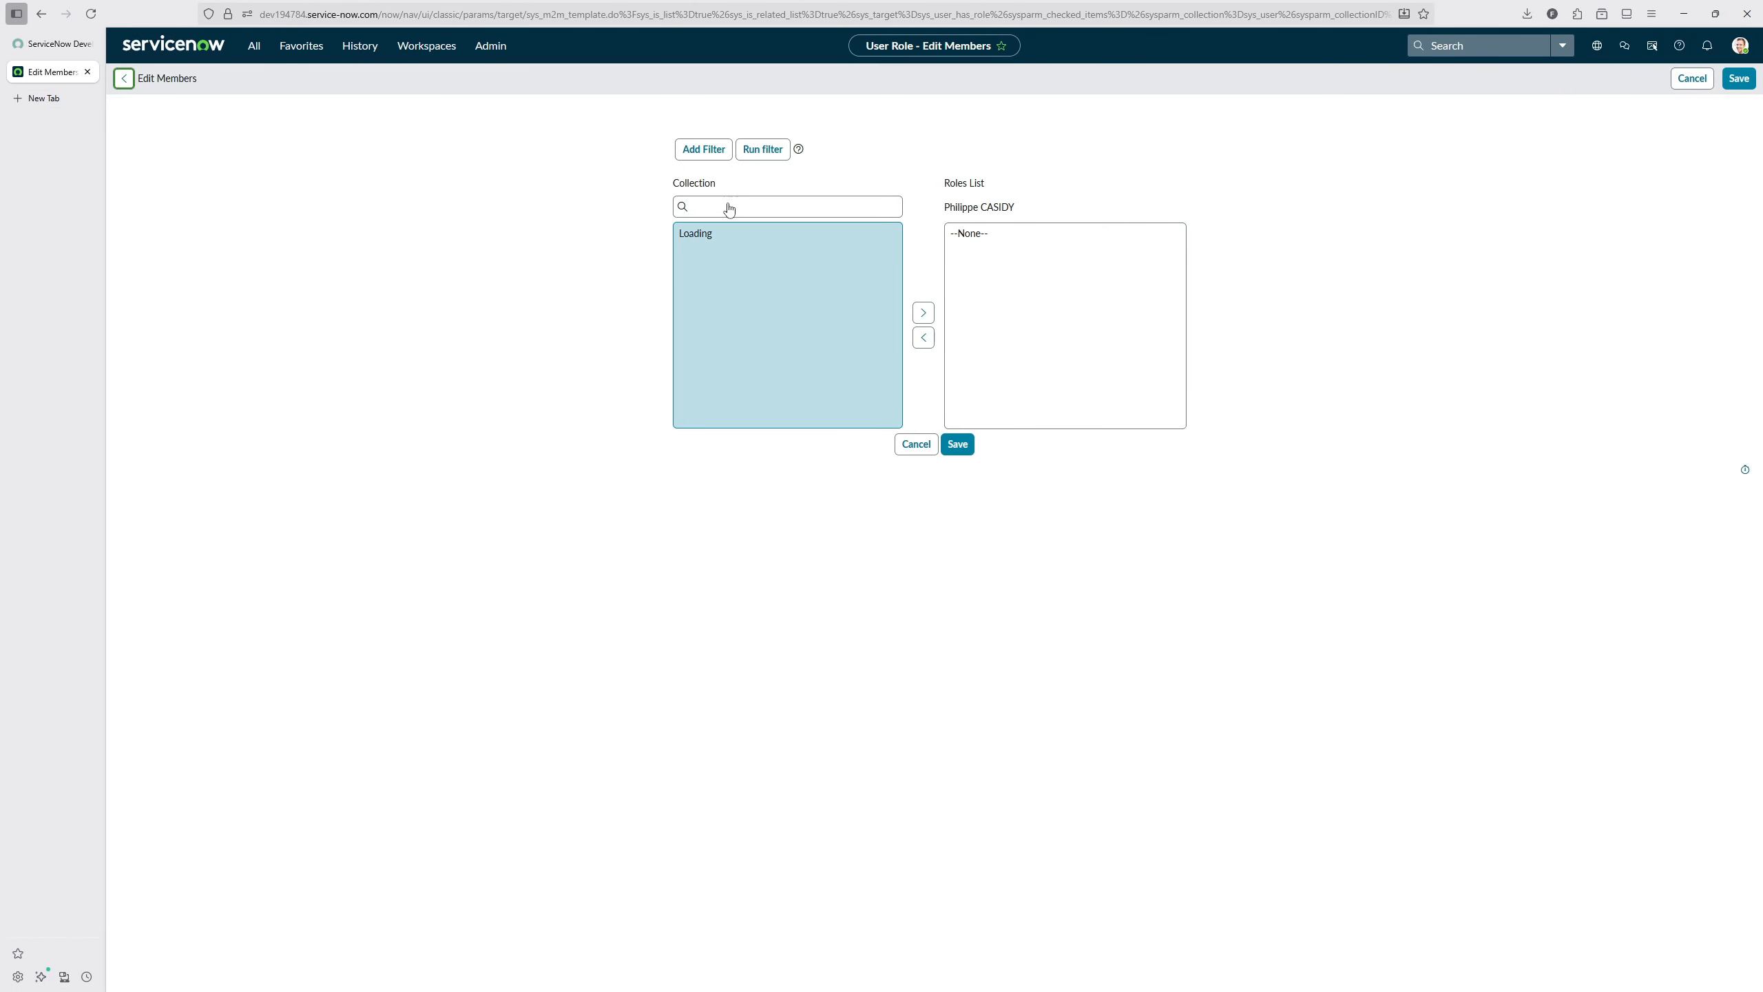
Step: In ServiceNow, add the admin role to the new user's roles list and save it
{"action": "left_click", "coordinate": [763, 211]}
{"action": "type", "text": "admin"}
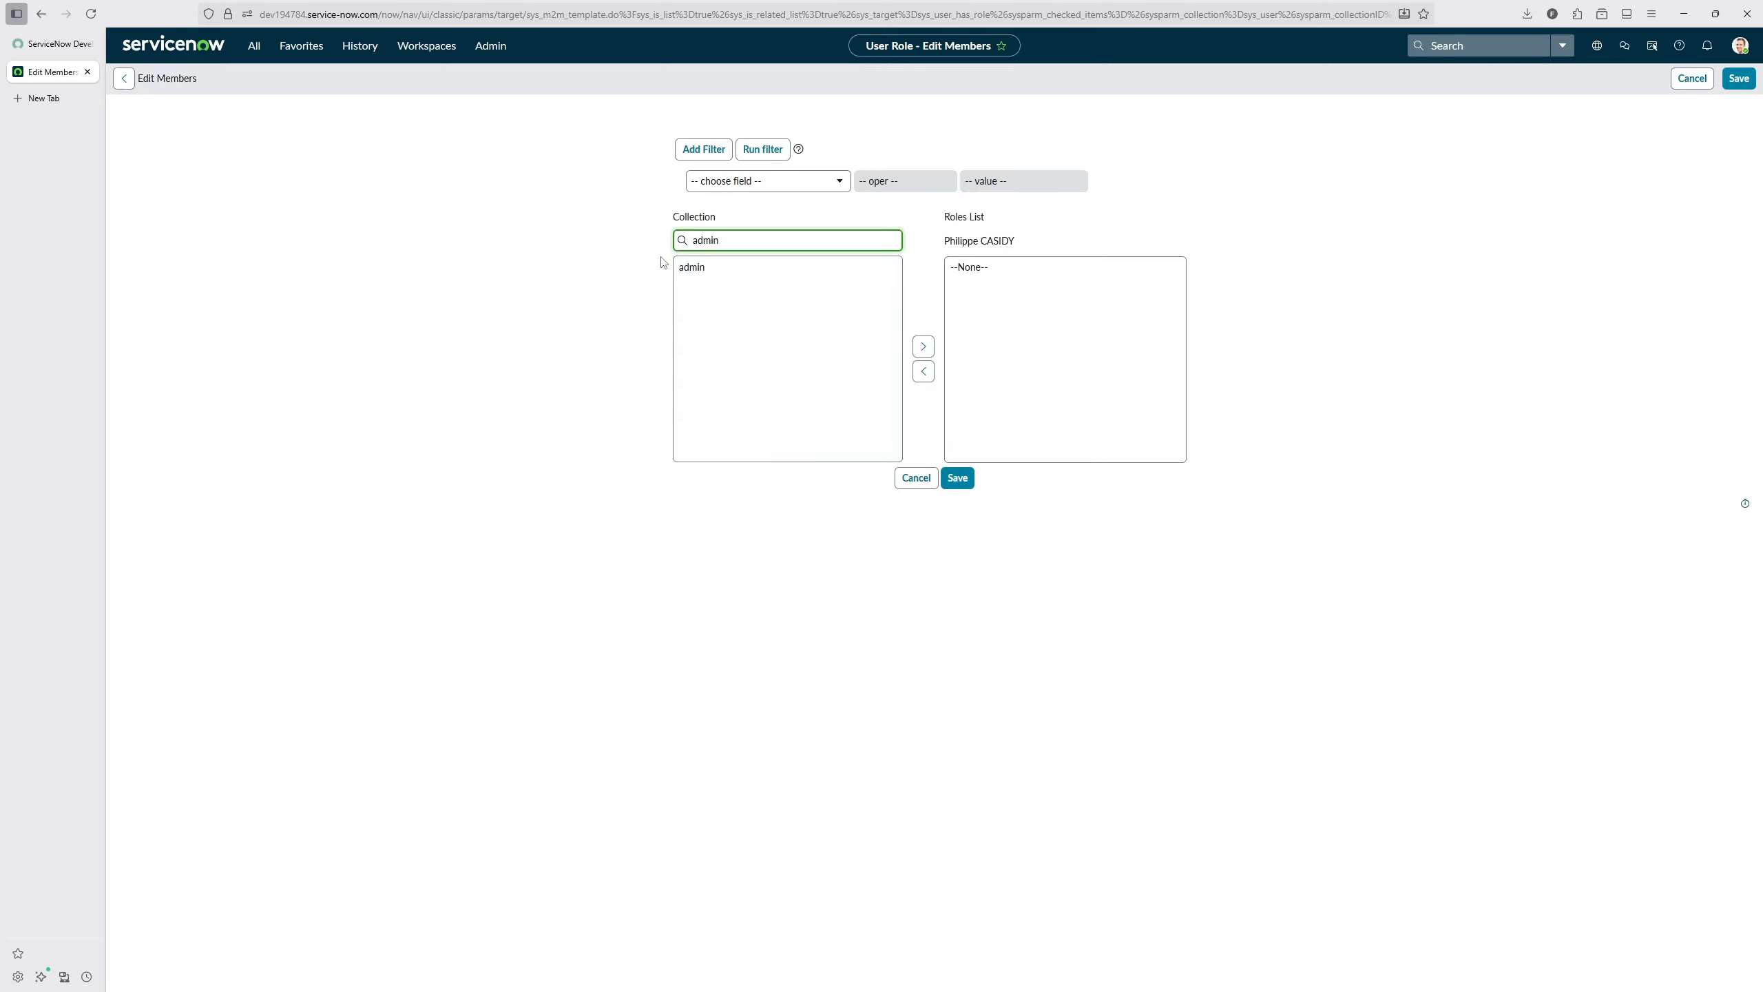
{"action": "double_click", "coordinate": [690, 268]}
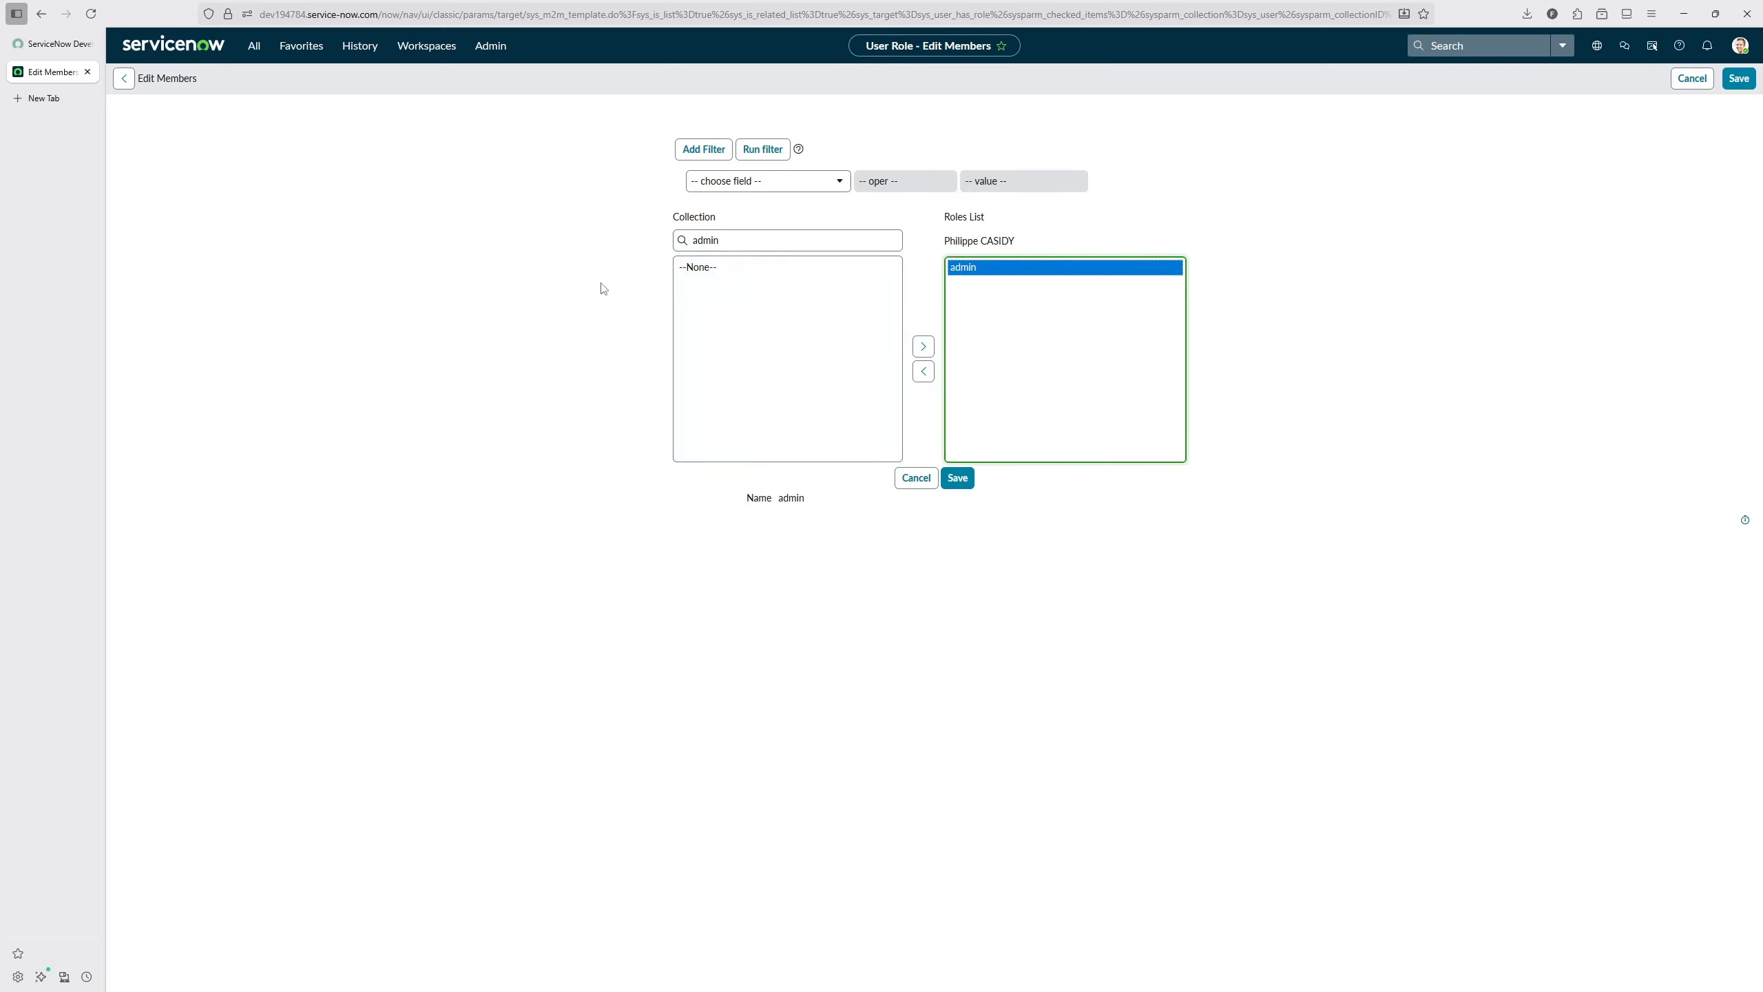
{"action": "left_click", "coordinate": [969, 478]}
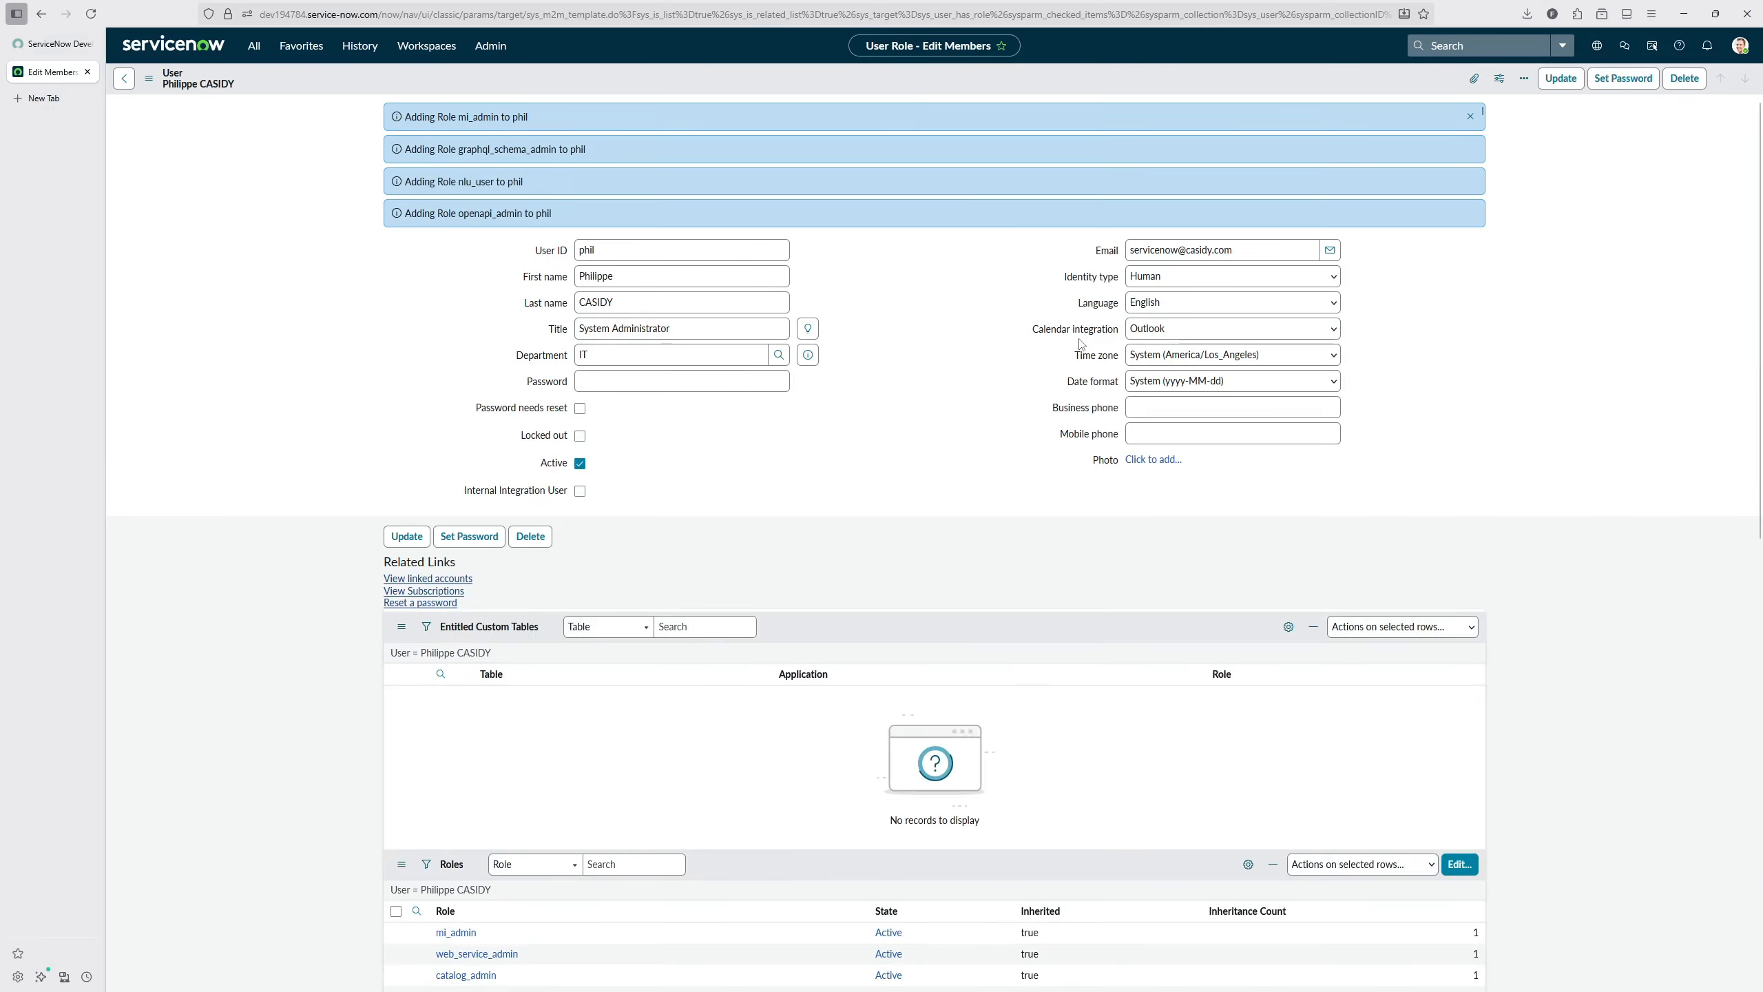
{"action": "left_click", "coordinate": [903, 306]}
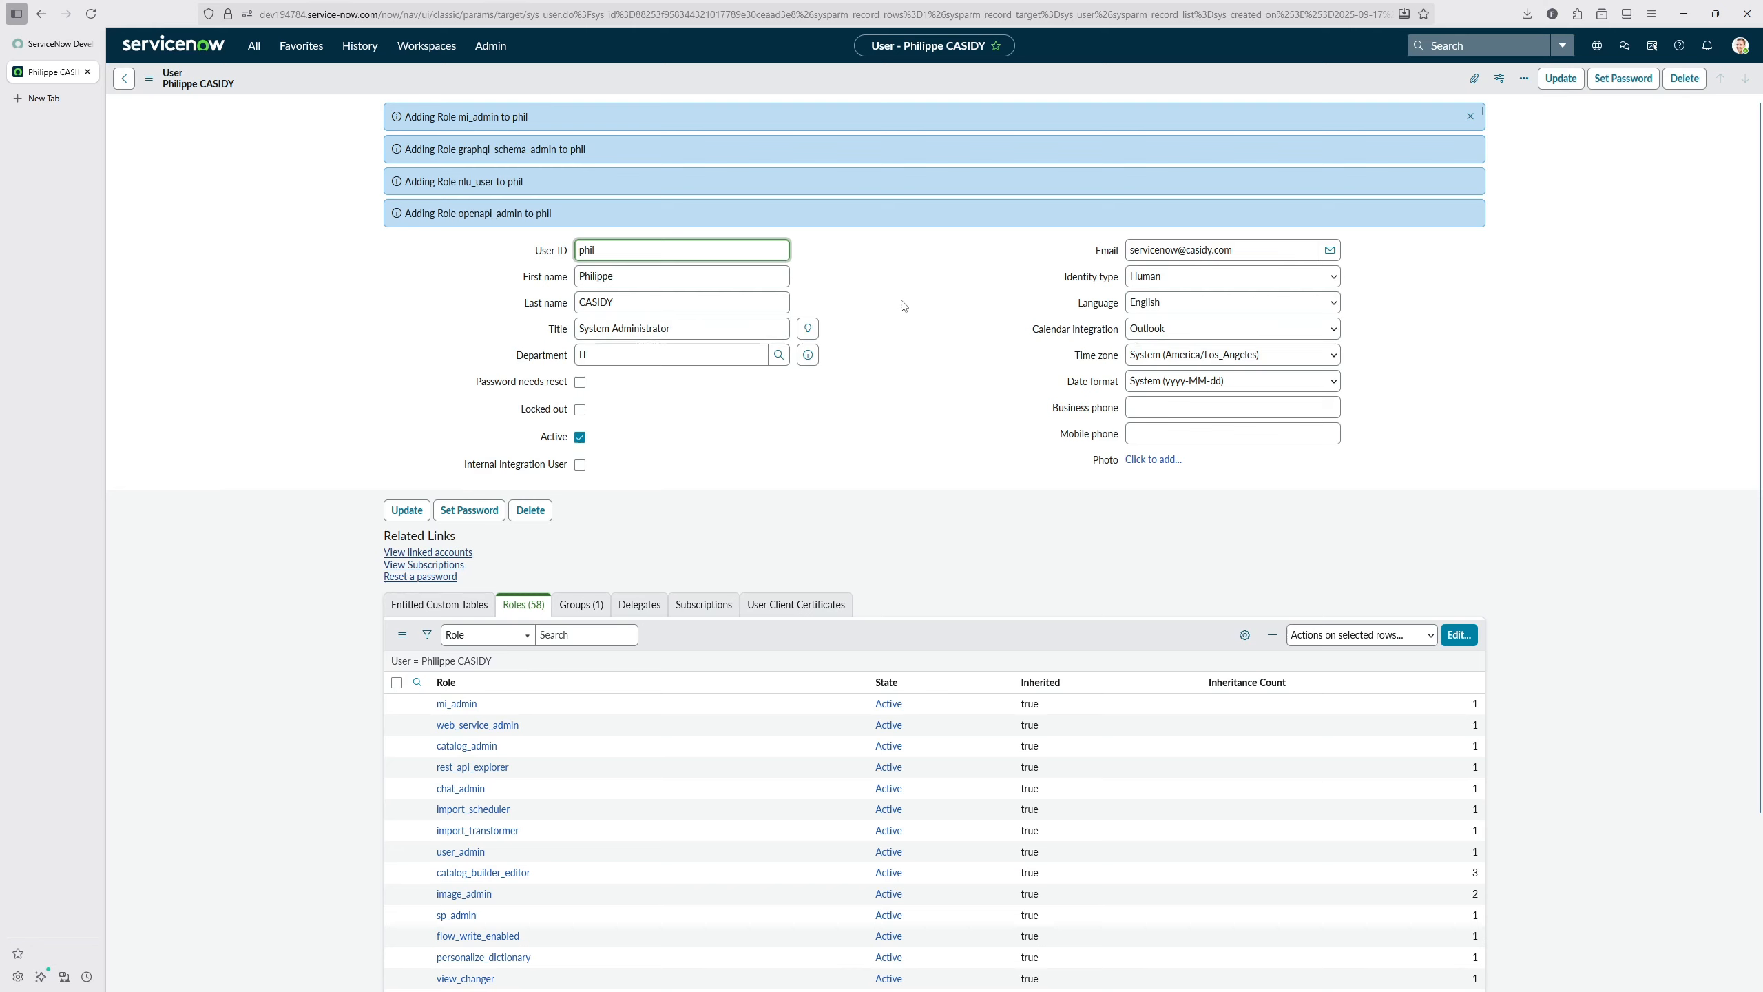
{"action": "left_click", "coordinate": [902, 305]}
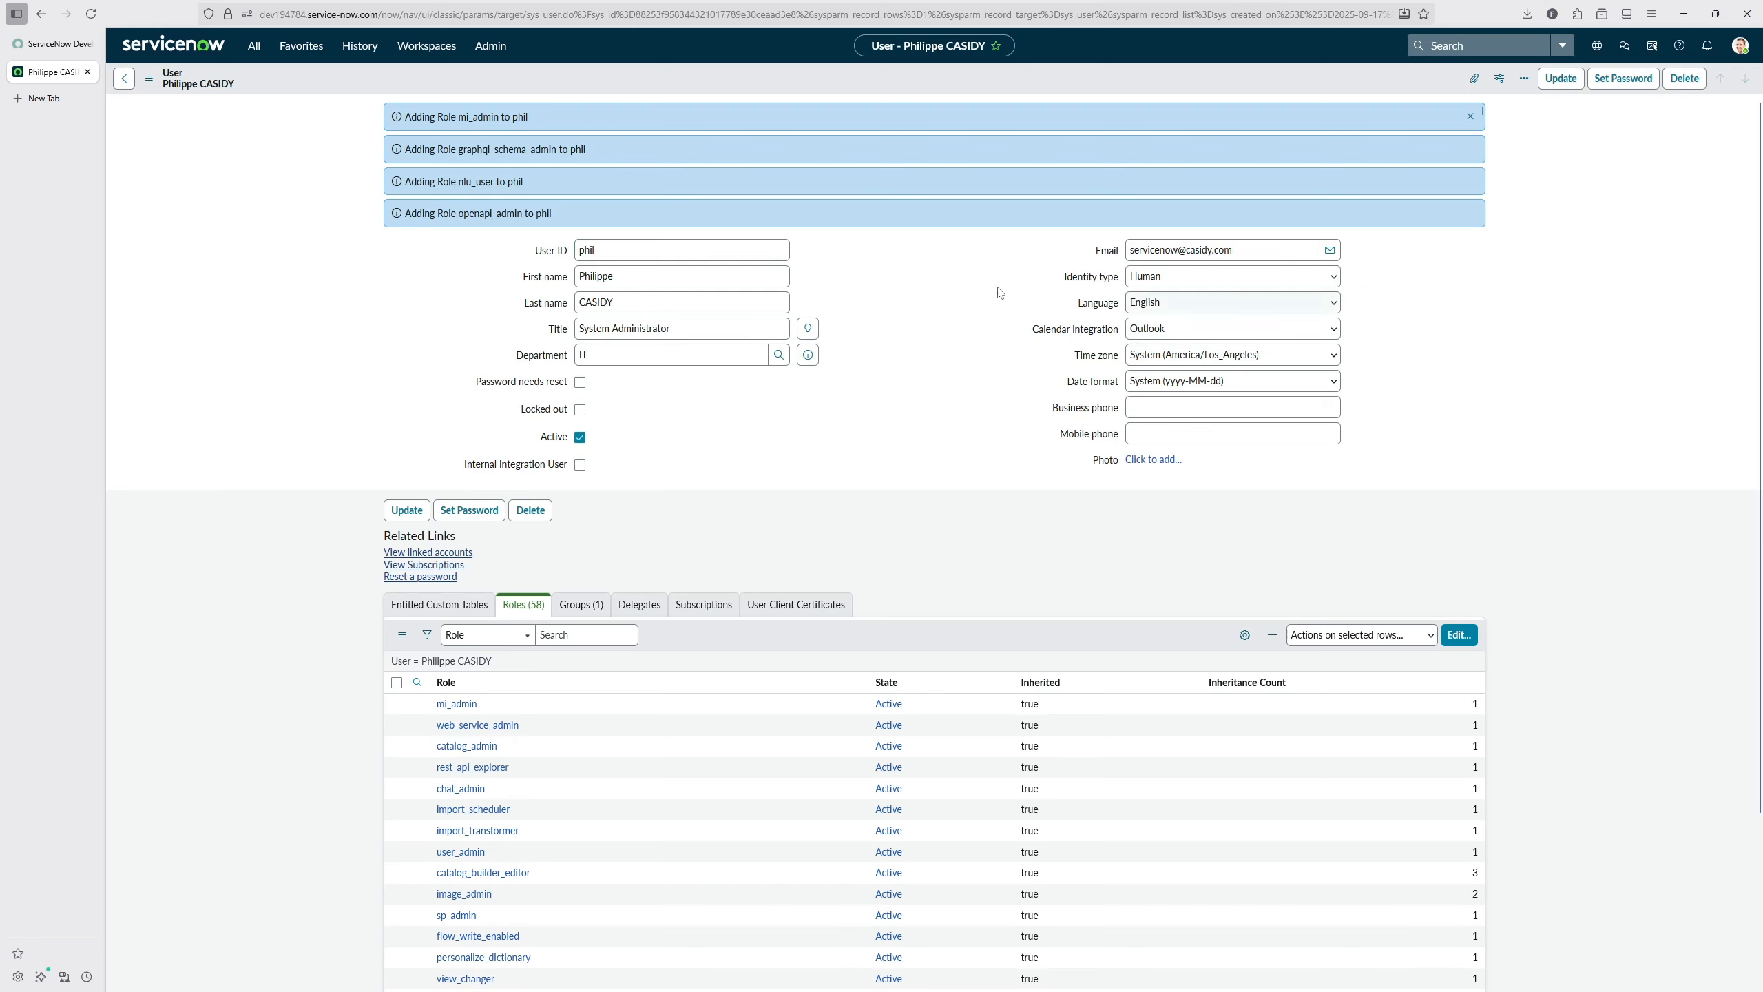
Step: Generate, copy and save a password for the user, then save the record with Password needs reset cleared
{"action": "left_click", "coordinate": [1623, 79]}
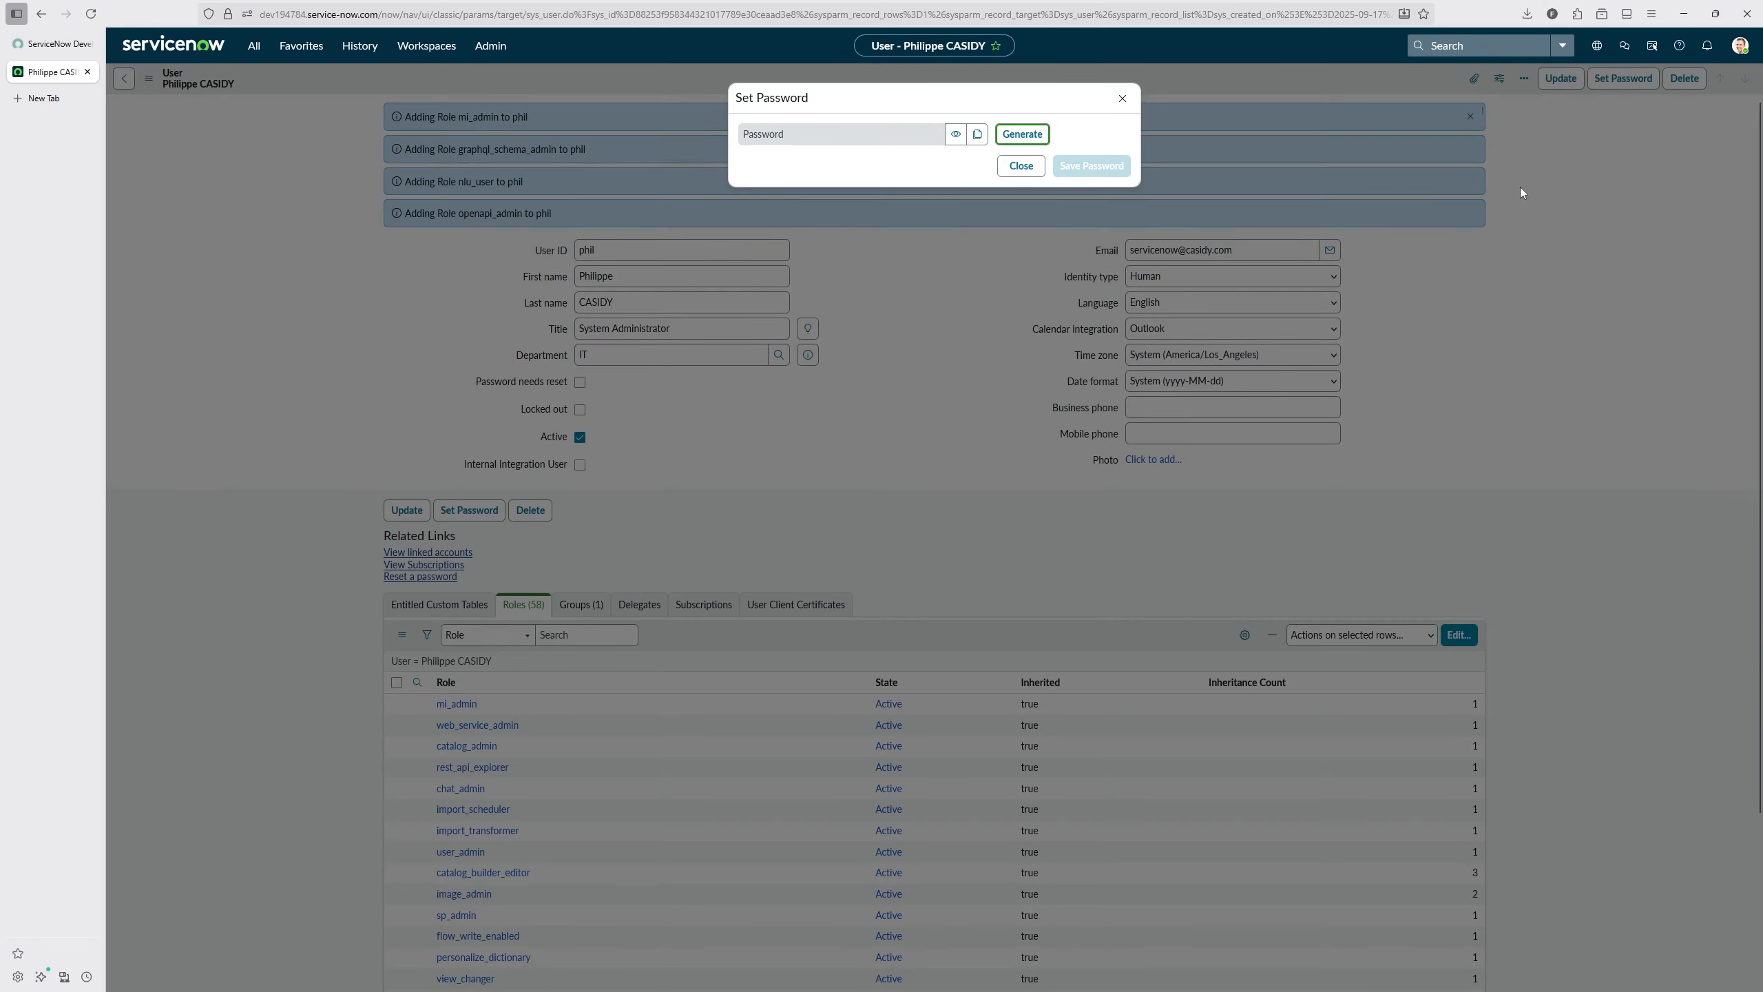
{"action": "left_click", "coordinate": [1022, 134]}
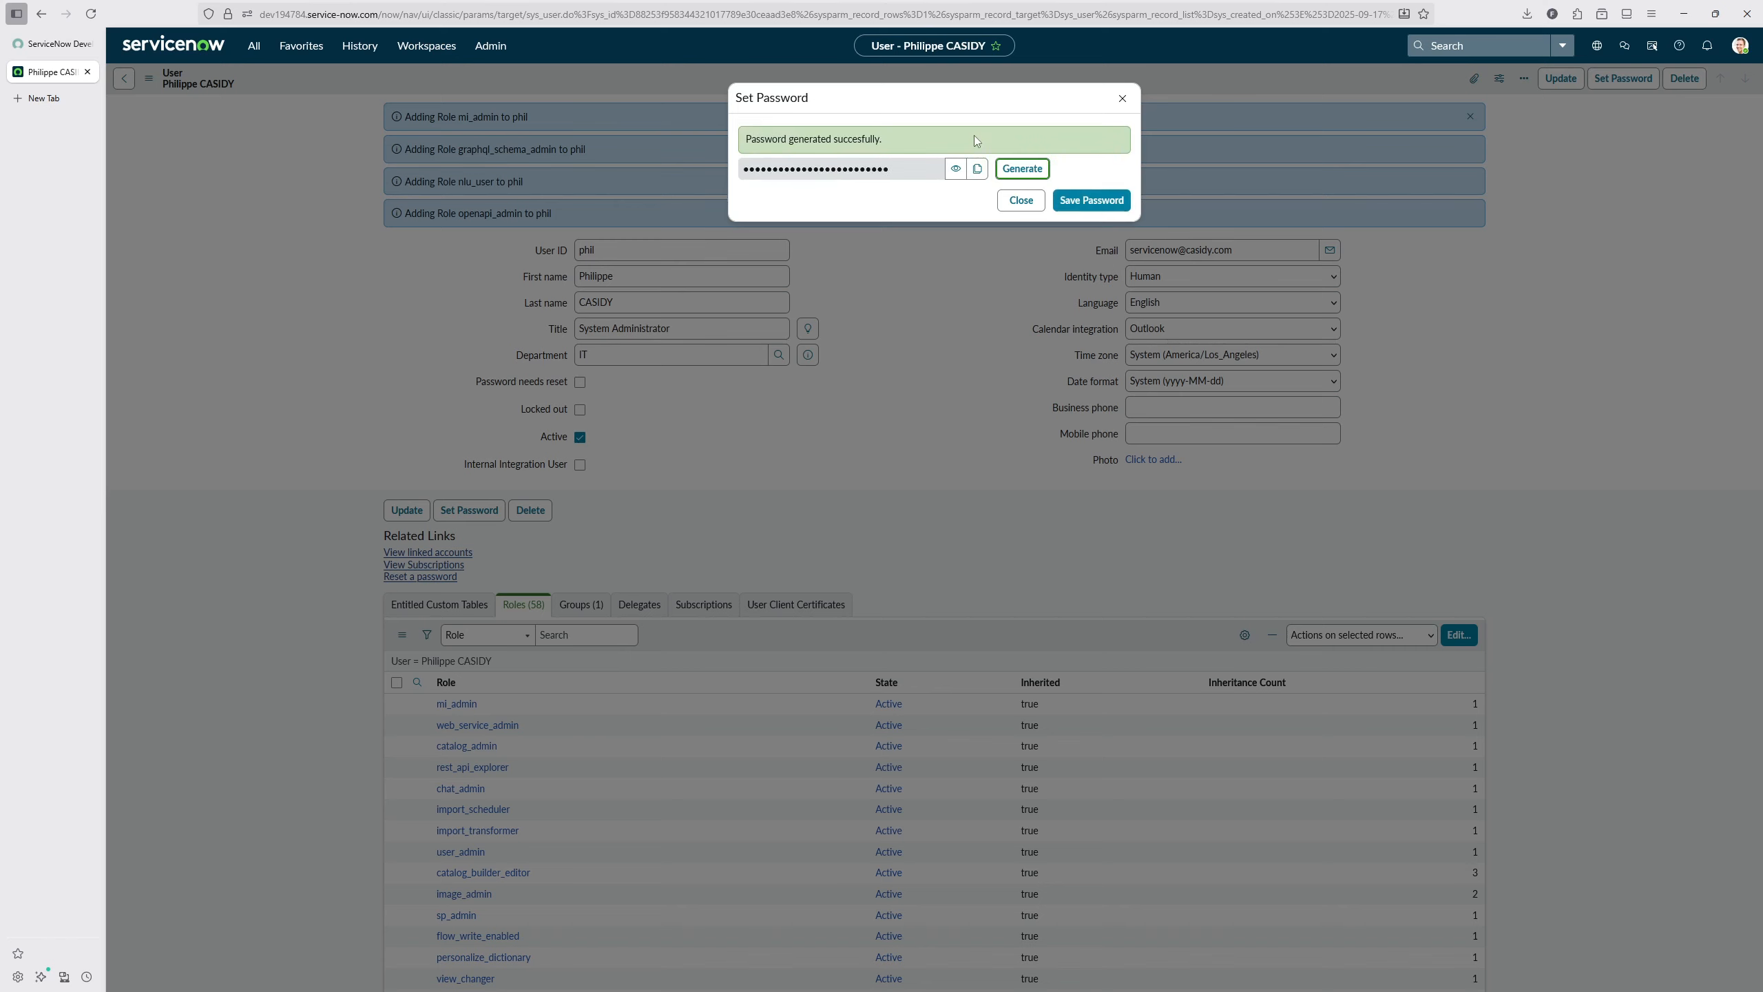
{"action": "left_click", "coordinate": [978, 169]}
{"action": "left_click", "coordinate": [1057, 201]}
{"action": "left_click", "coordinate": [1022, 201]}
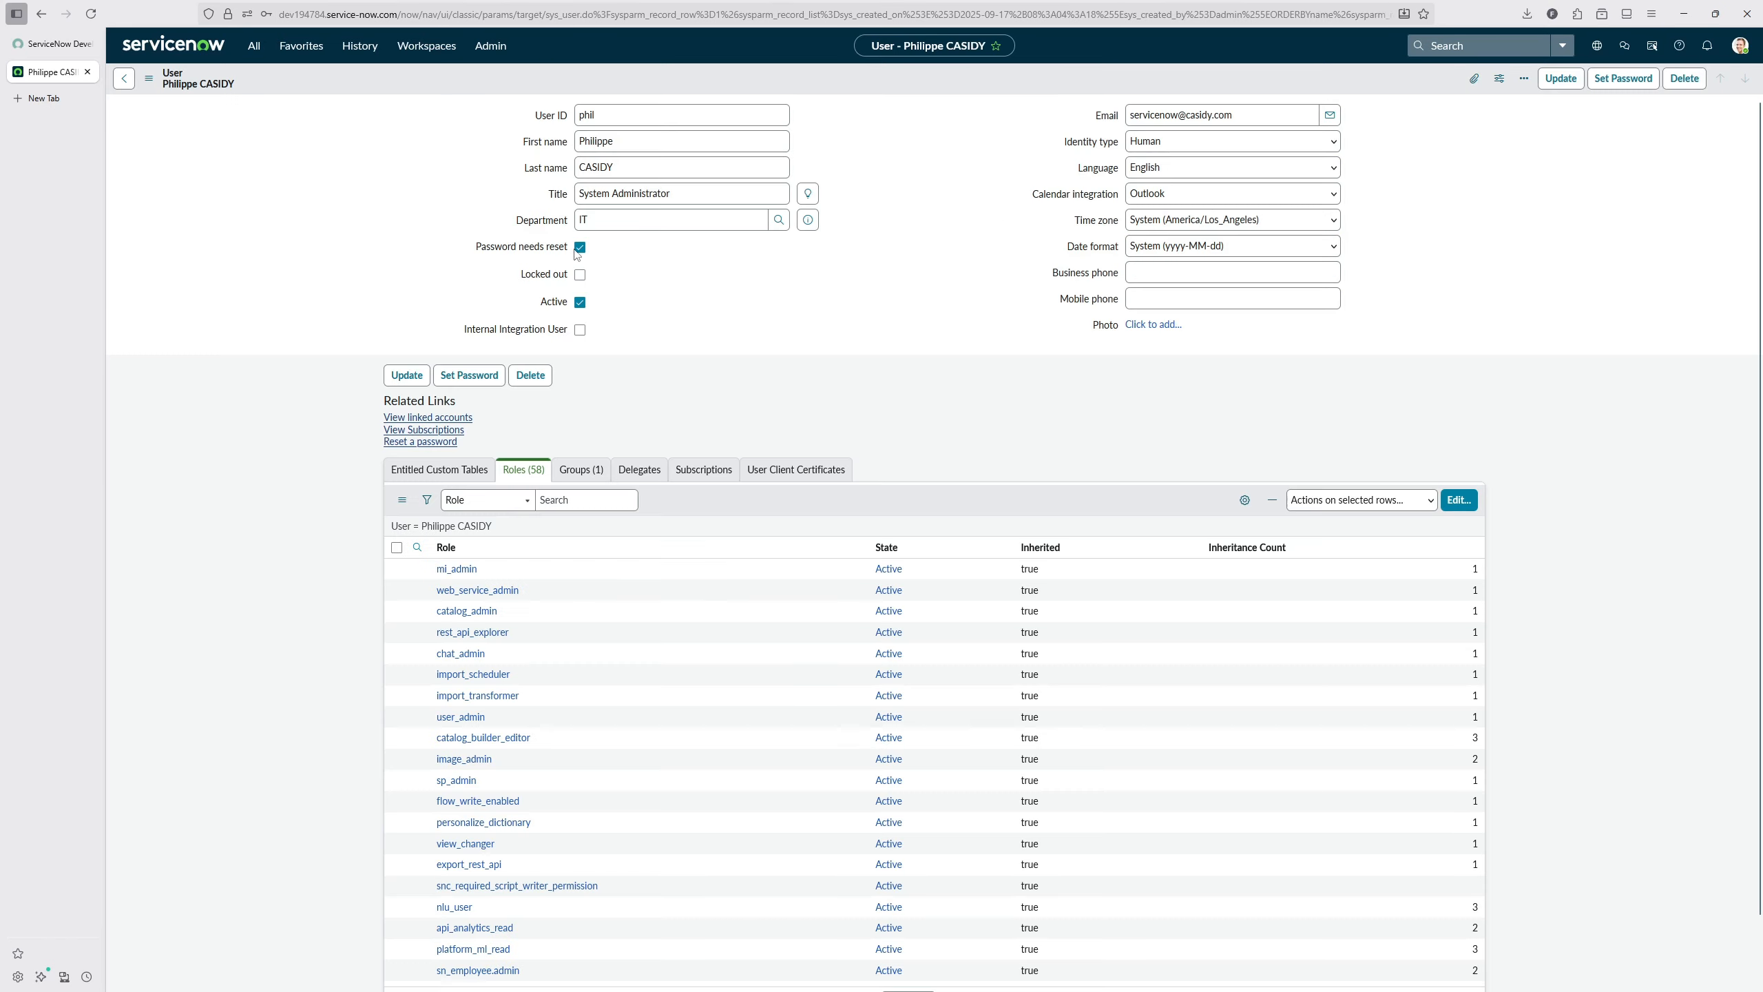
{"action": "right_click", "coordinate": [911, 88]}
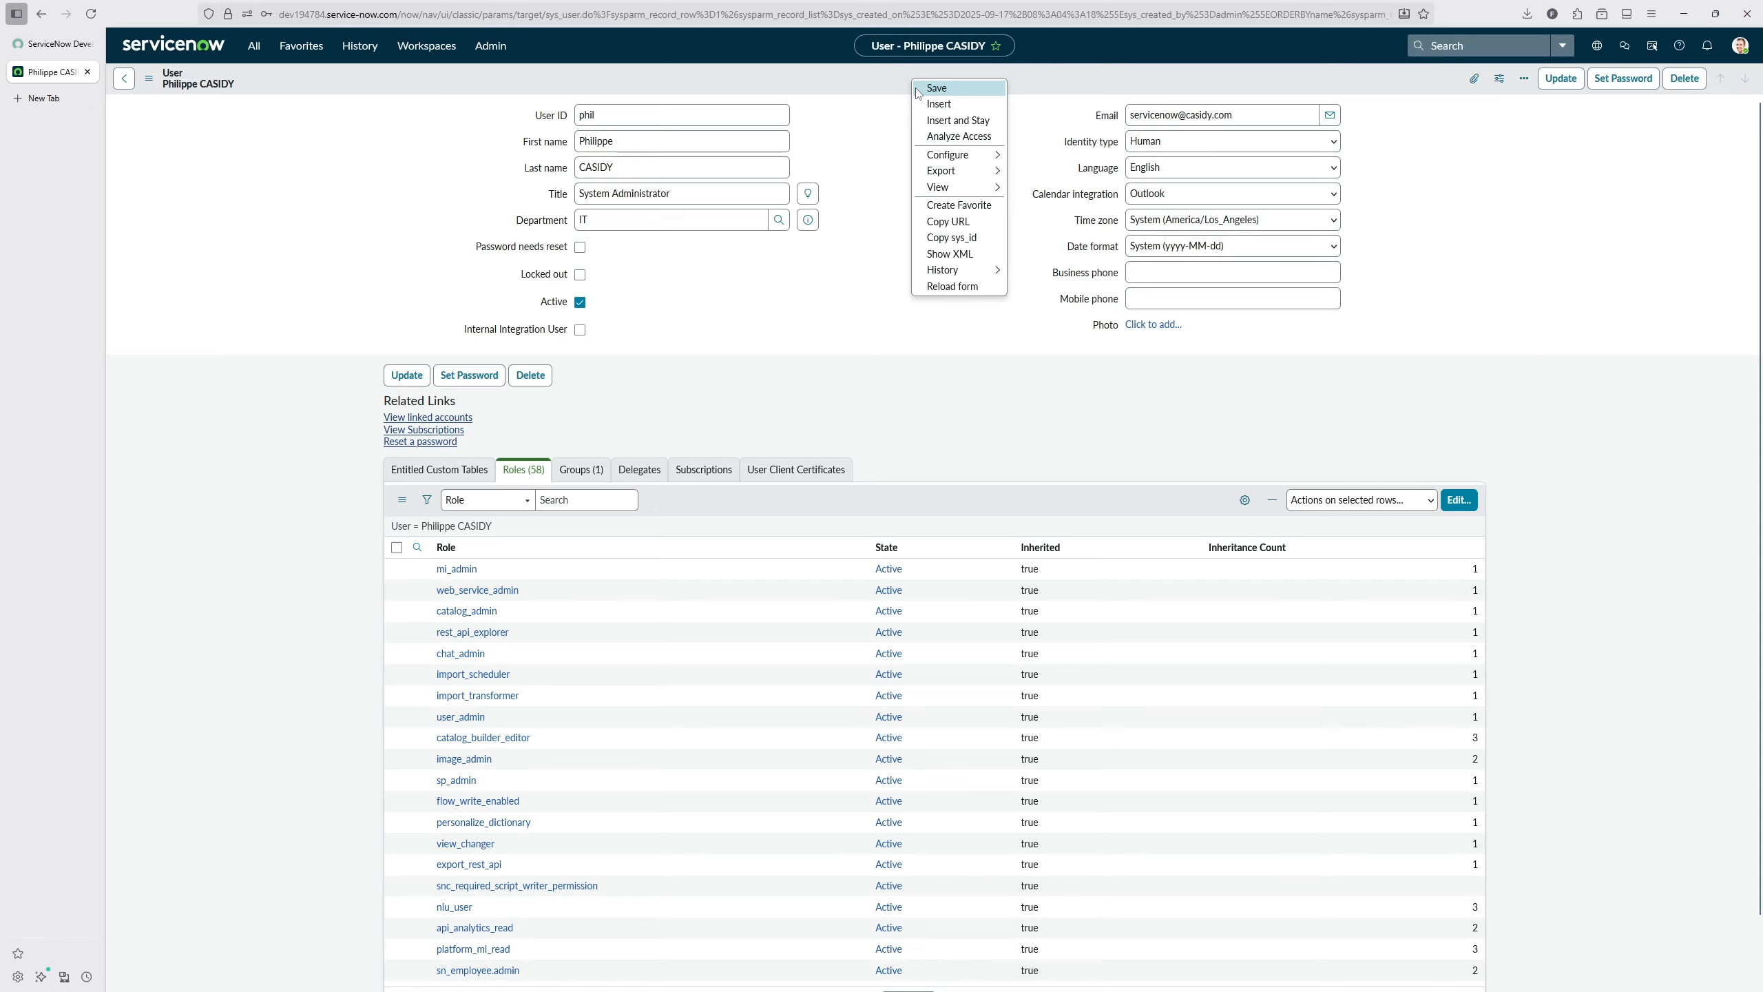
{"action": "left_click", "coordinate": [923, 95]}
Step: Log out and log back in with the new user's name and the copied password, storing the login in the browser
{"action": "left_click", "coordinate": [1741, 45]}
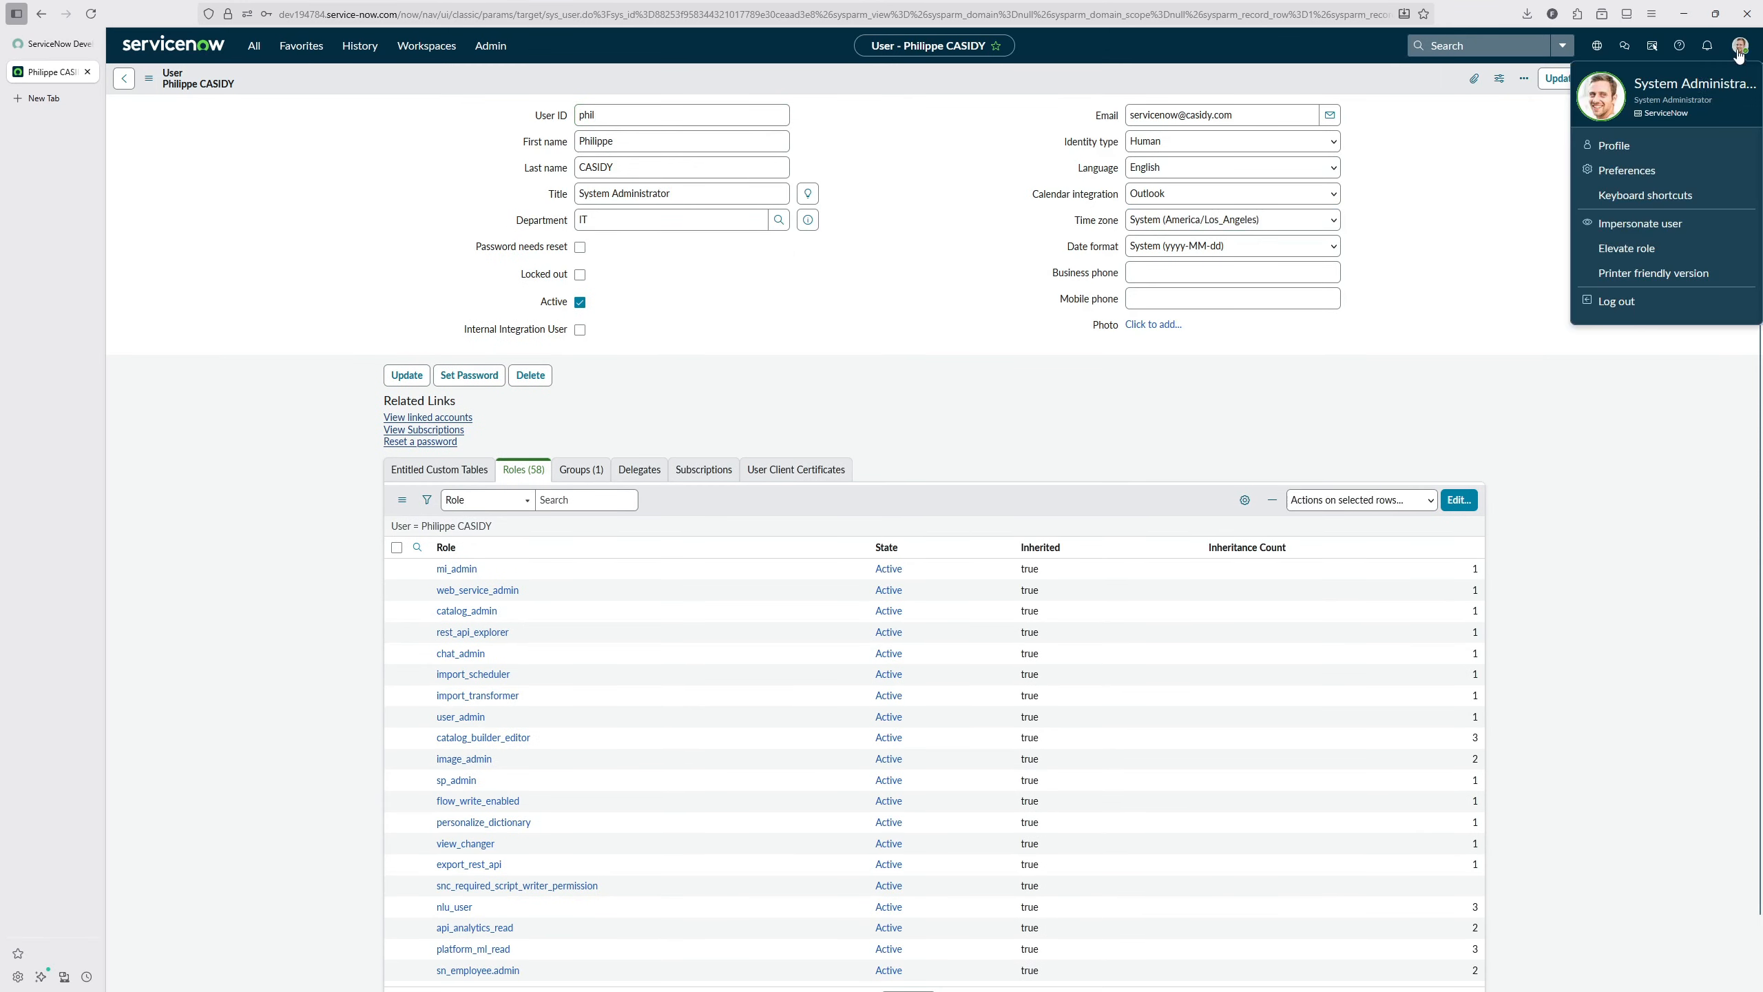
{"action": "left_click", "coordinate": [1603, 302]}
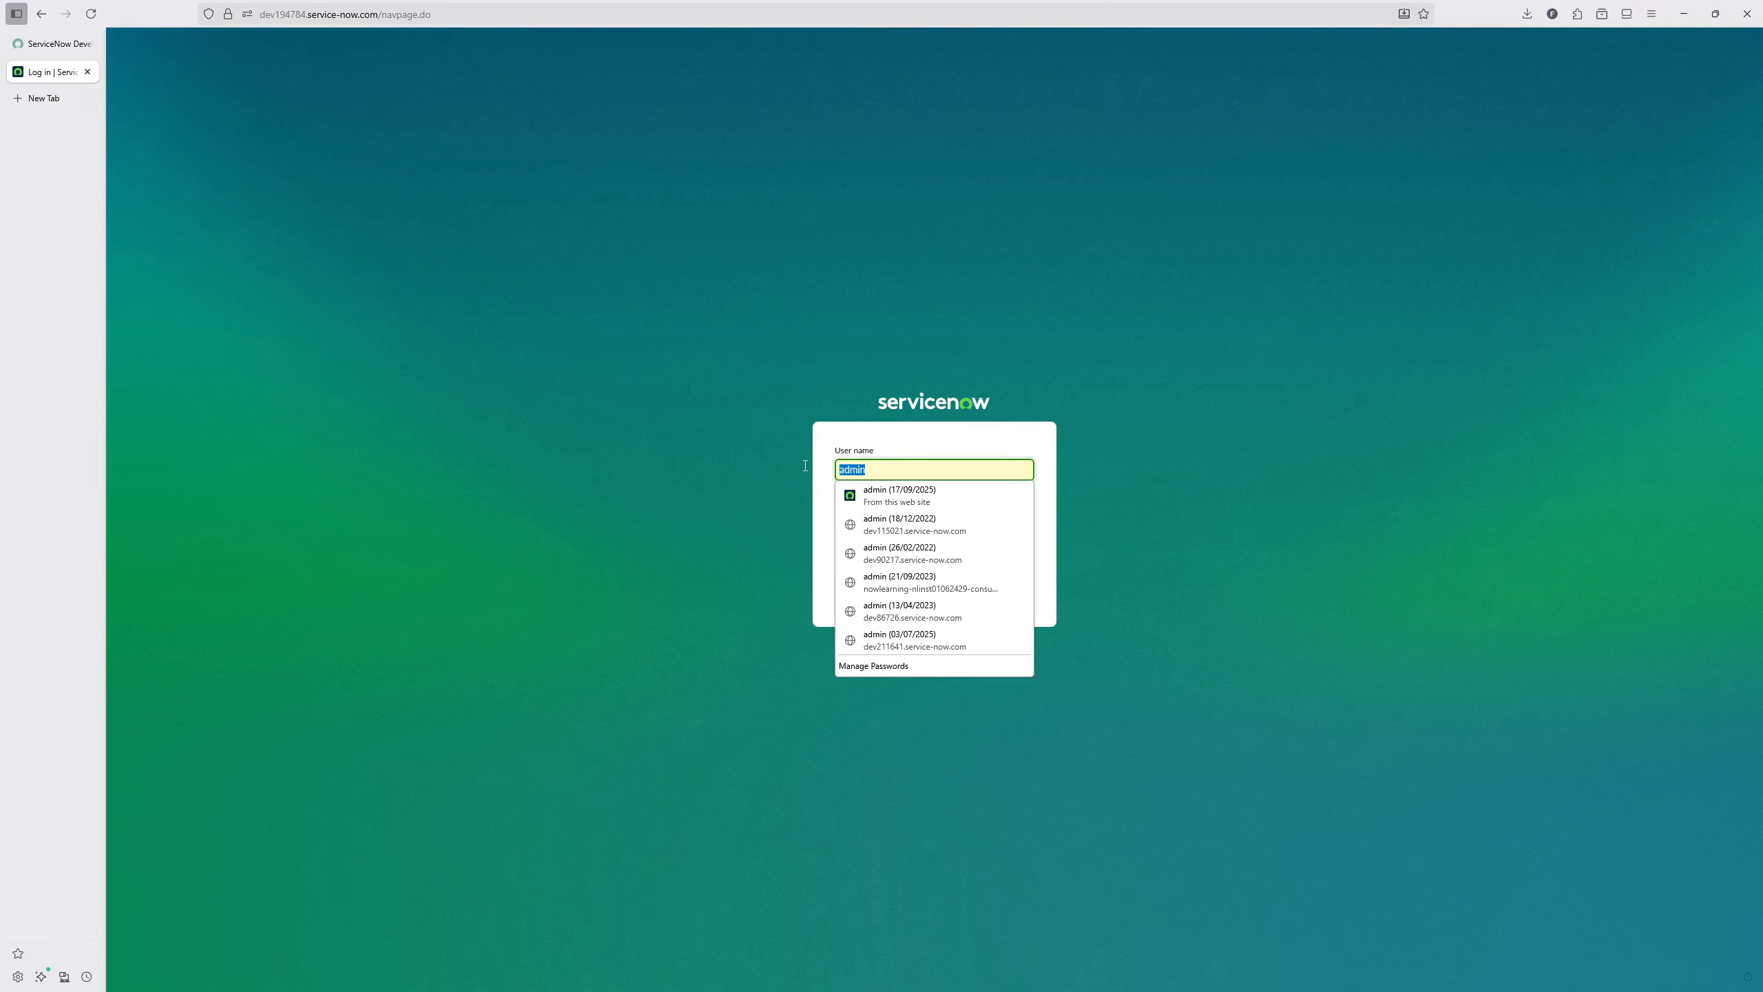
{"action": "type", "text": "phil"}
{"action": "key", "text": "Tab"}
{"action": "key", "text": "ctrl+v"}
{"action": "left_click", "coordinate": [974, 556]}
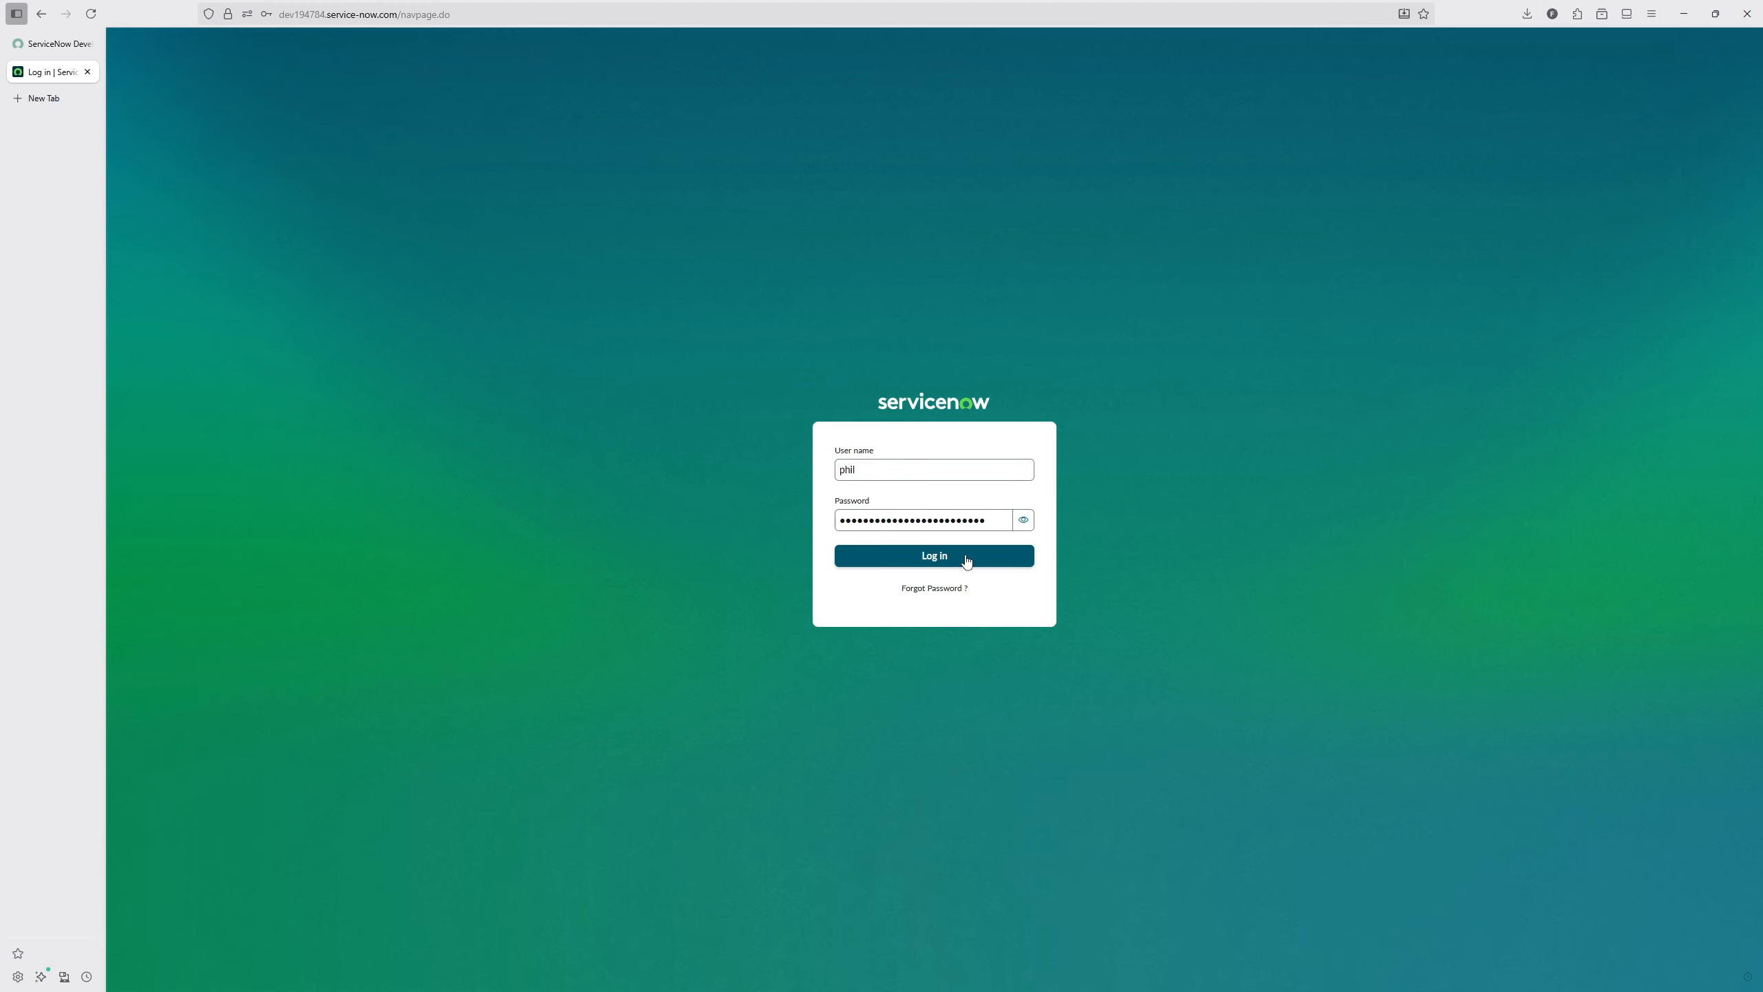
{"action": "left_click", "coordinate": [418, 154]}
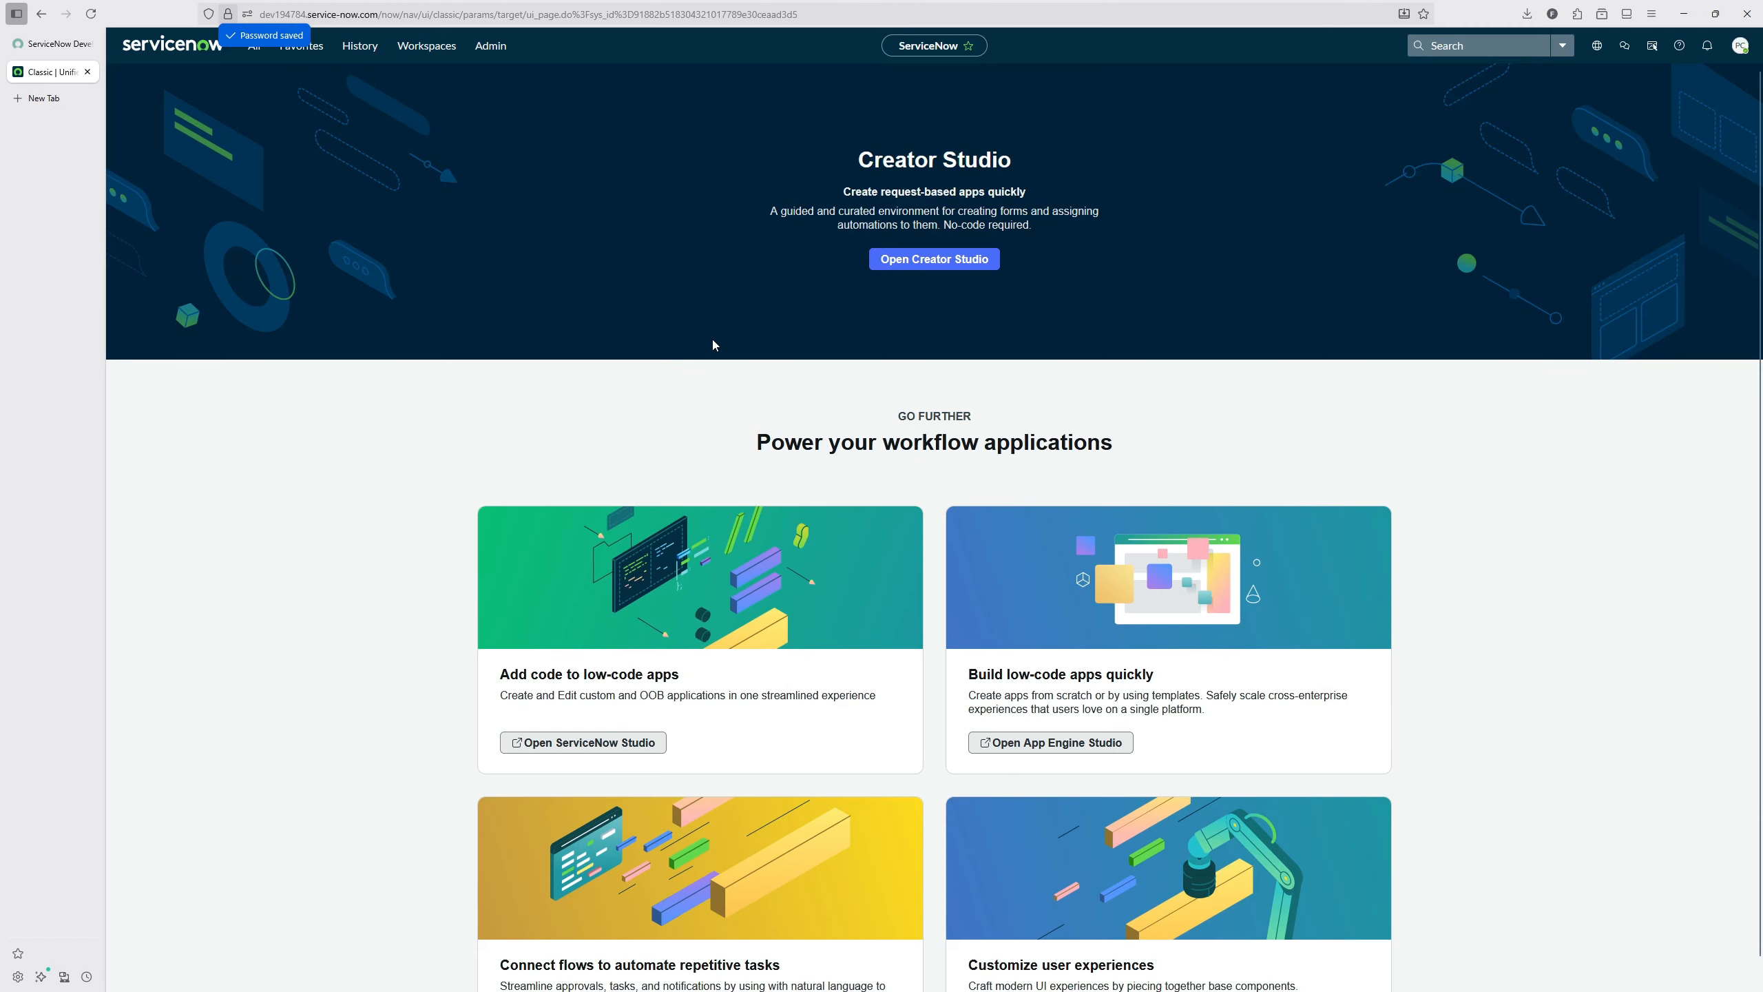
Step: Create a local update set named MyNewFeature and make it the current one
{"action": "left_click", "coordinate": [255, 45]}
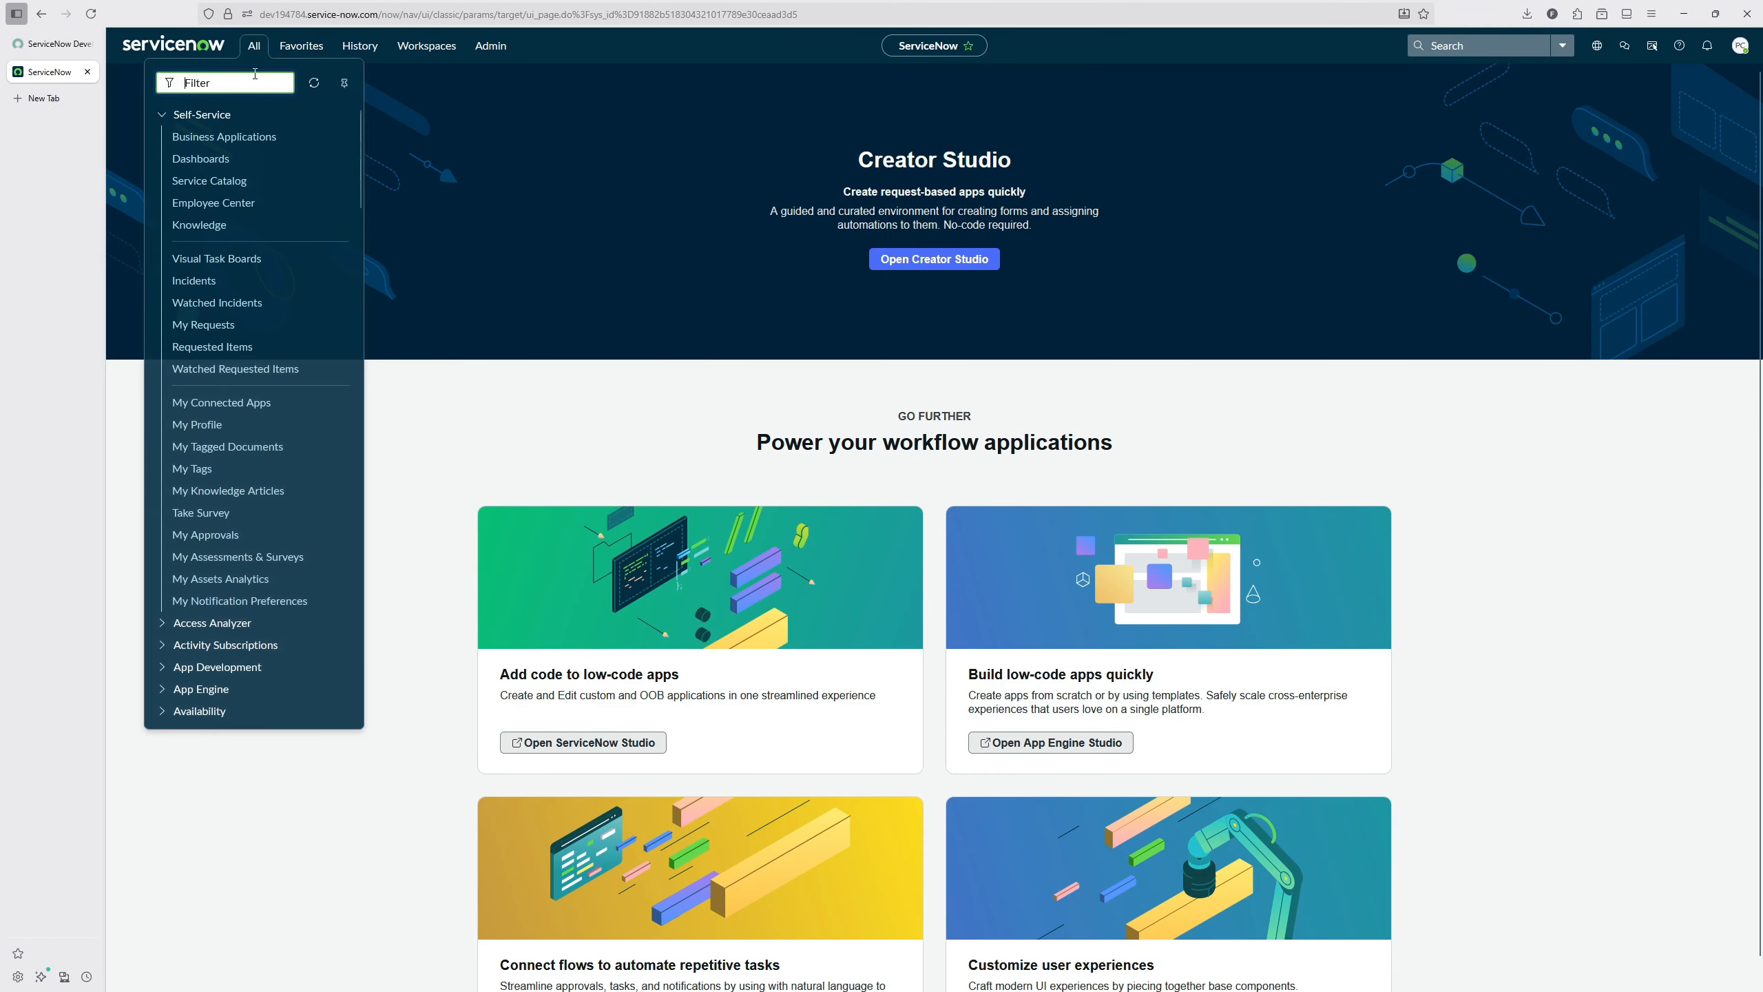
{"action": "type", "text": "al up"}
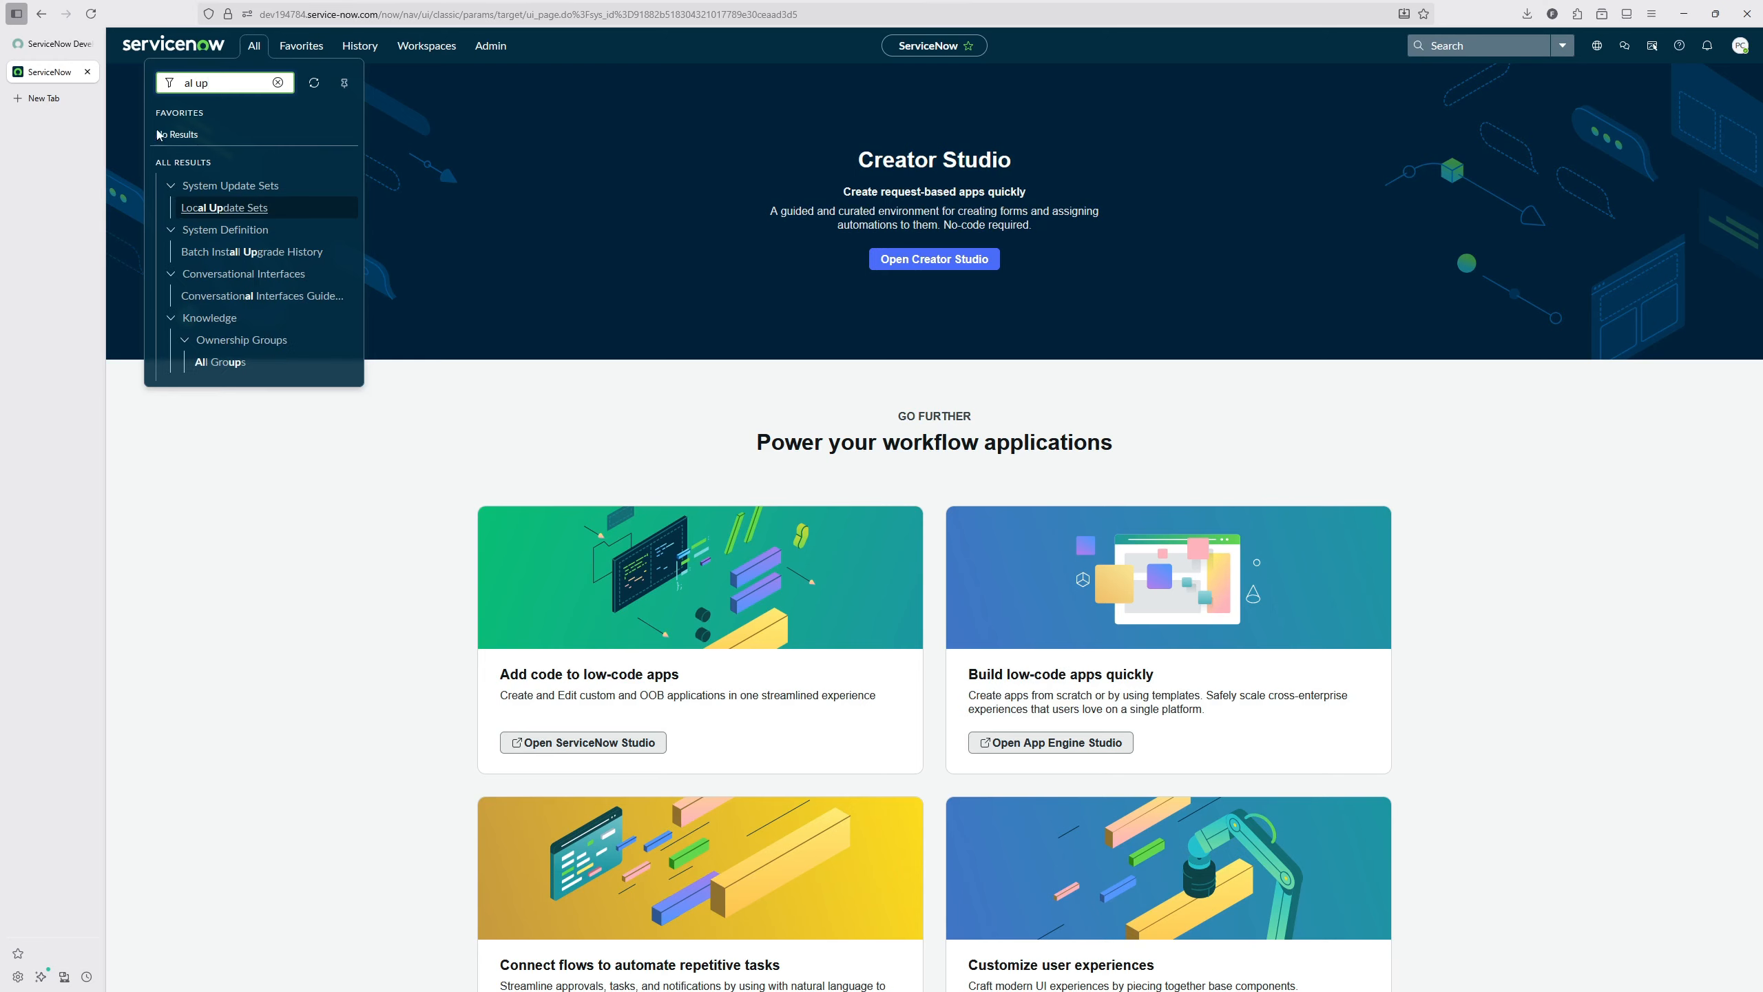
{"action": "left_click", "coordinate": [203, 208]}
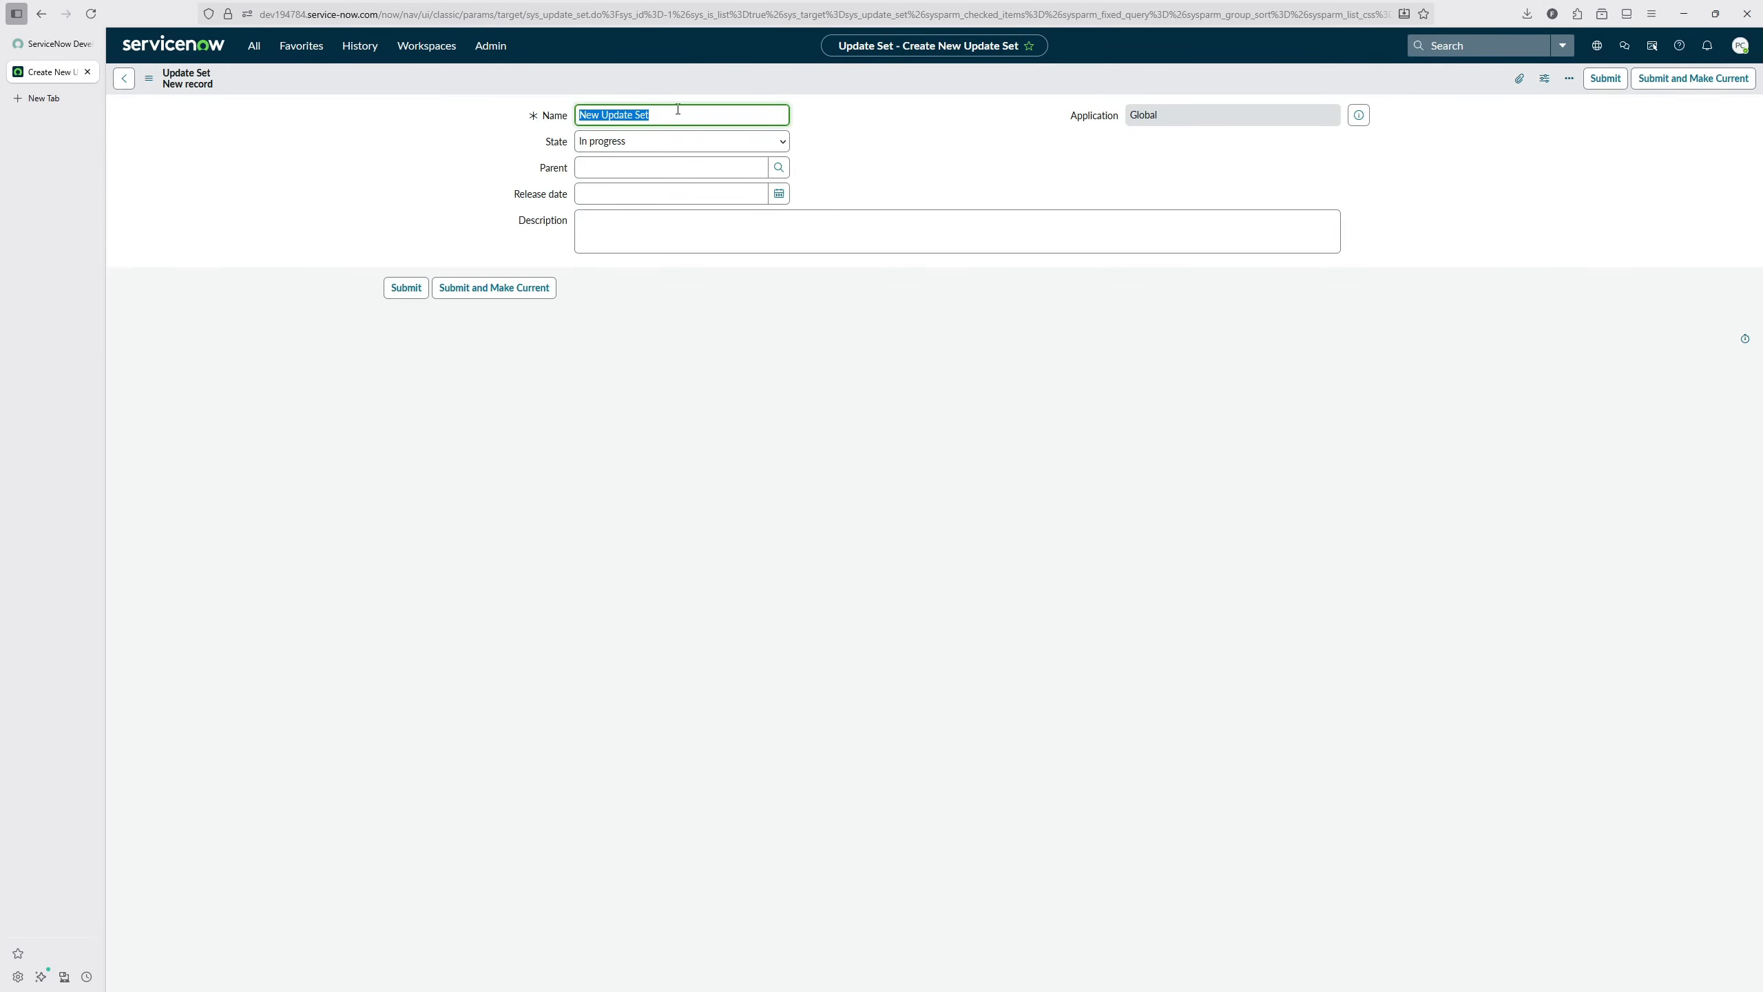
{"action": "type", "text": "MyNewFeature"}
{"action": "left_click", "coordinate": [471, 289]}
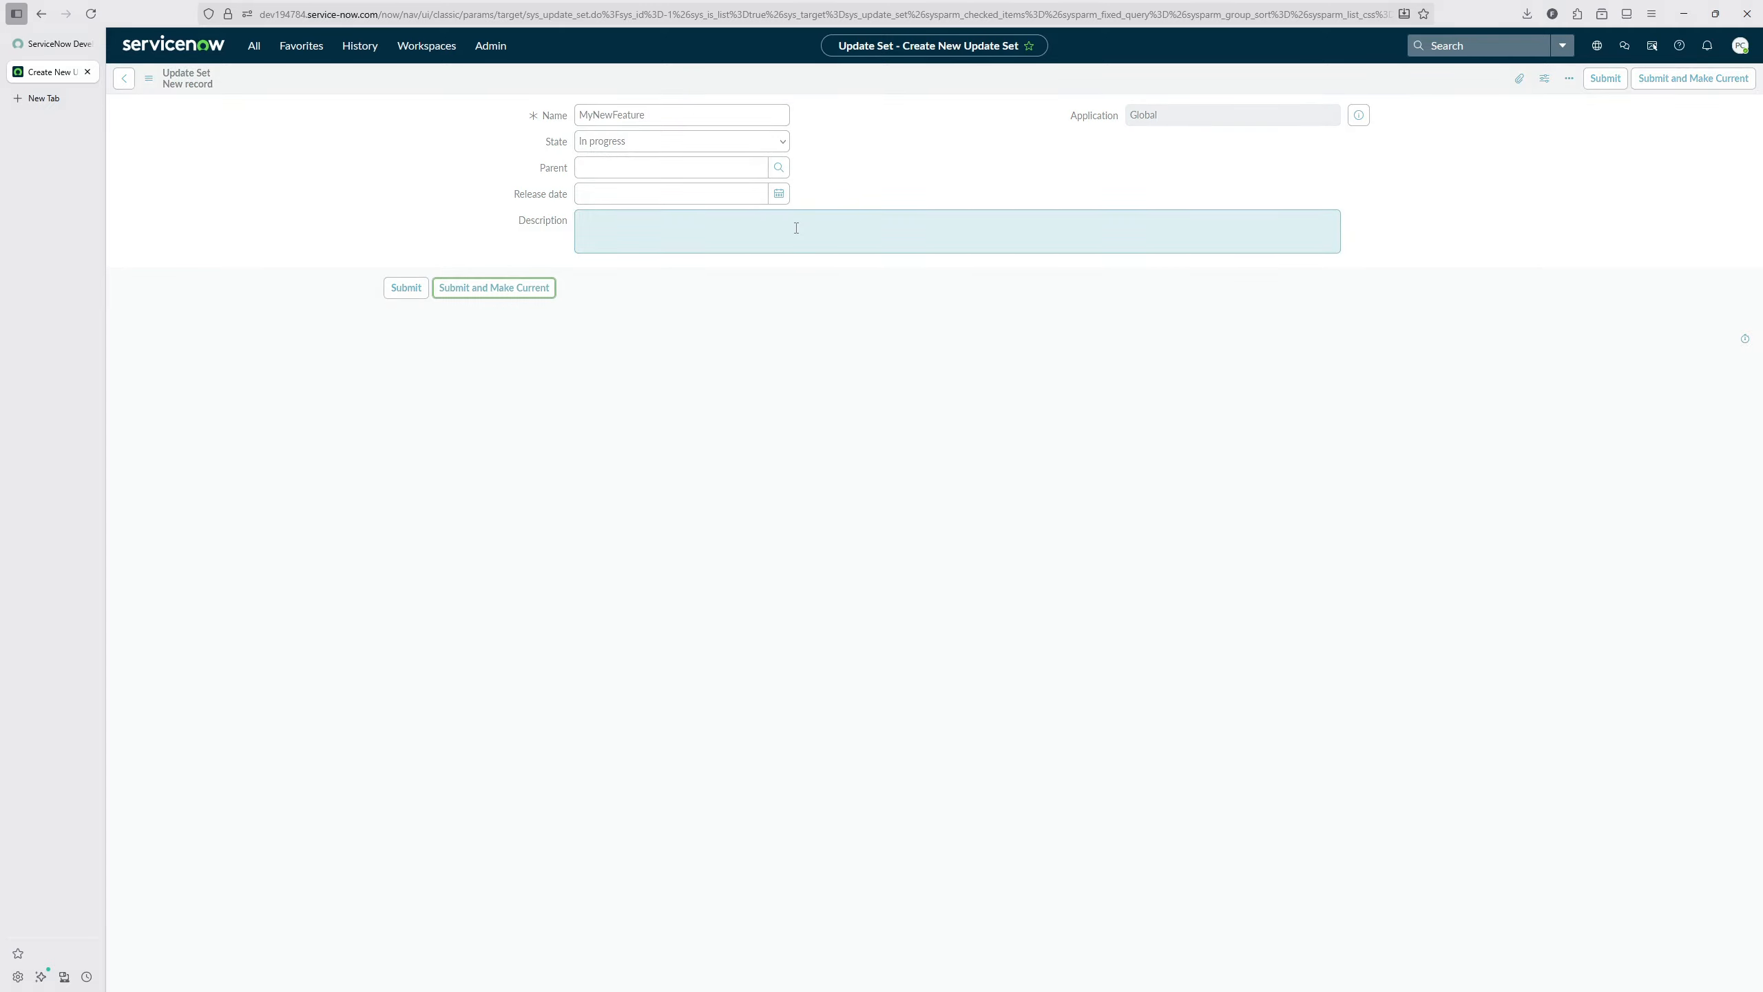
Step: Create and save an Automated Test Framework test named "User is locked after feature"
{"action": "left_click", "coordinate": [254, 45]}
{"action": "type", "text": "test"}
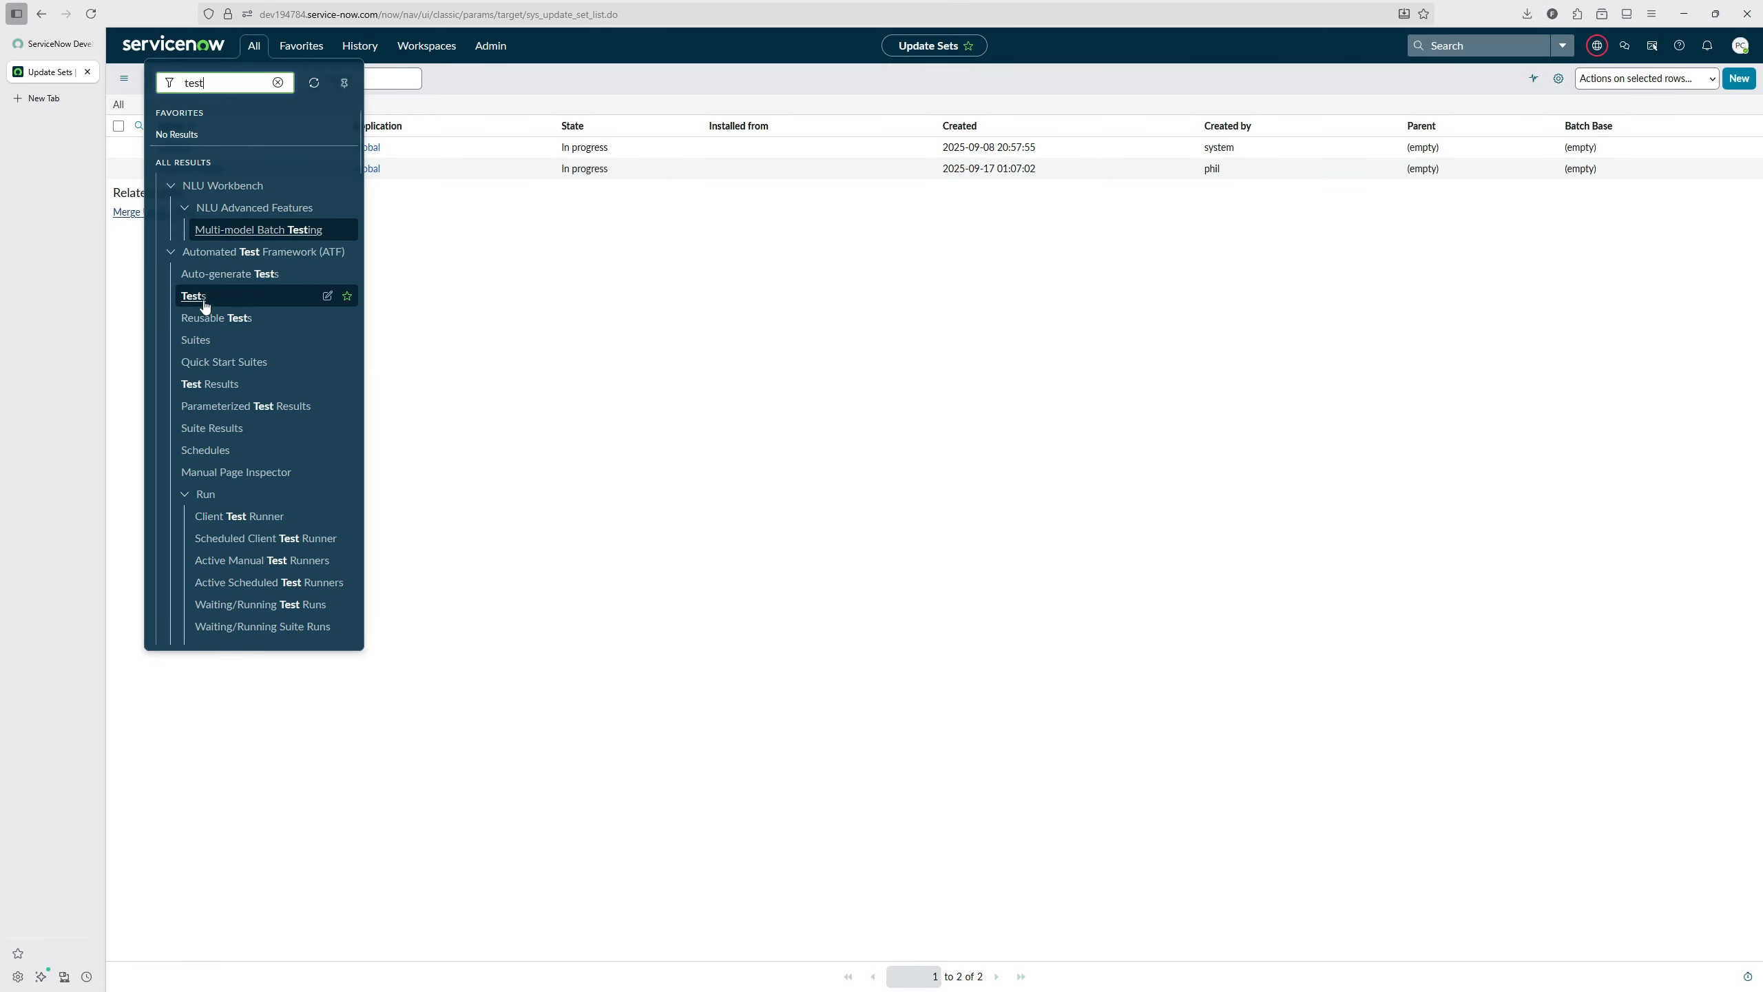
{"action": "left_click", "coordinate": [201, 299]}
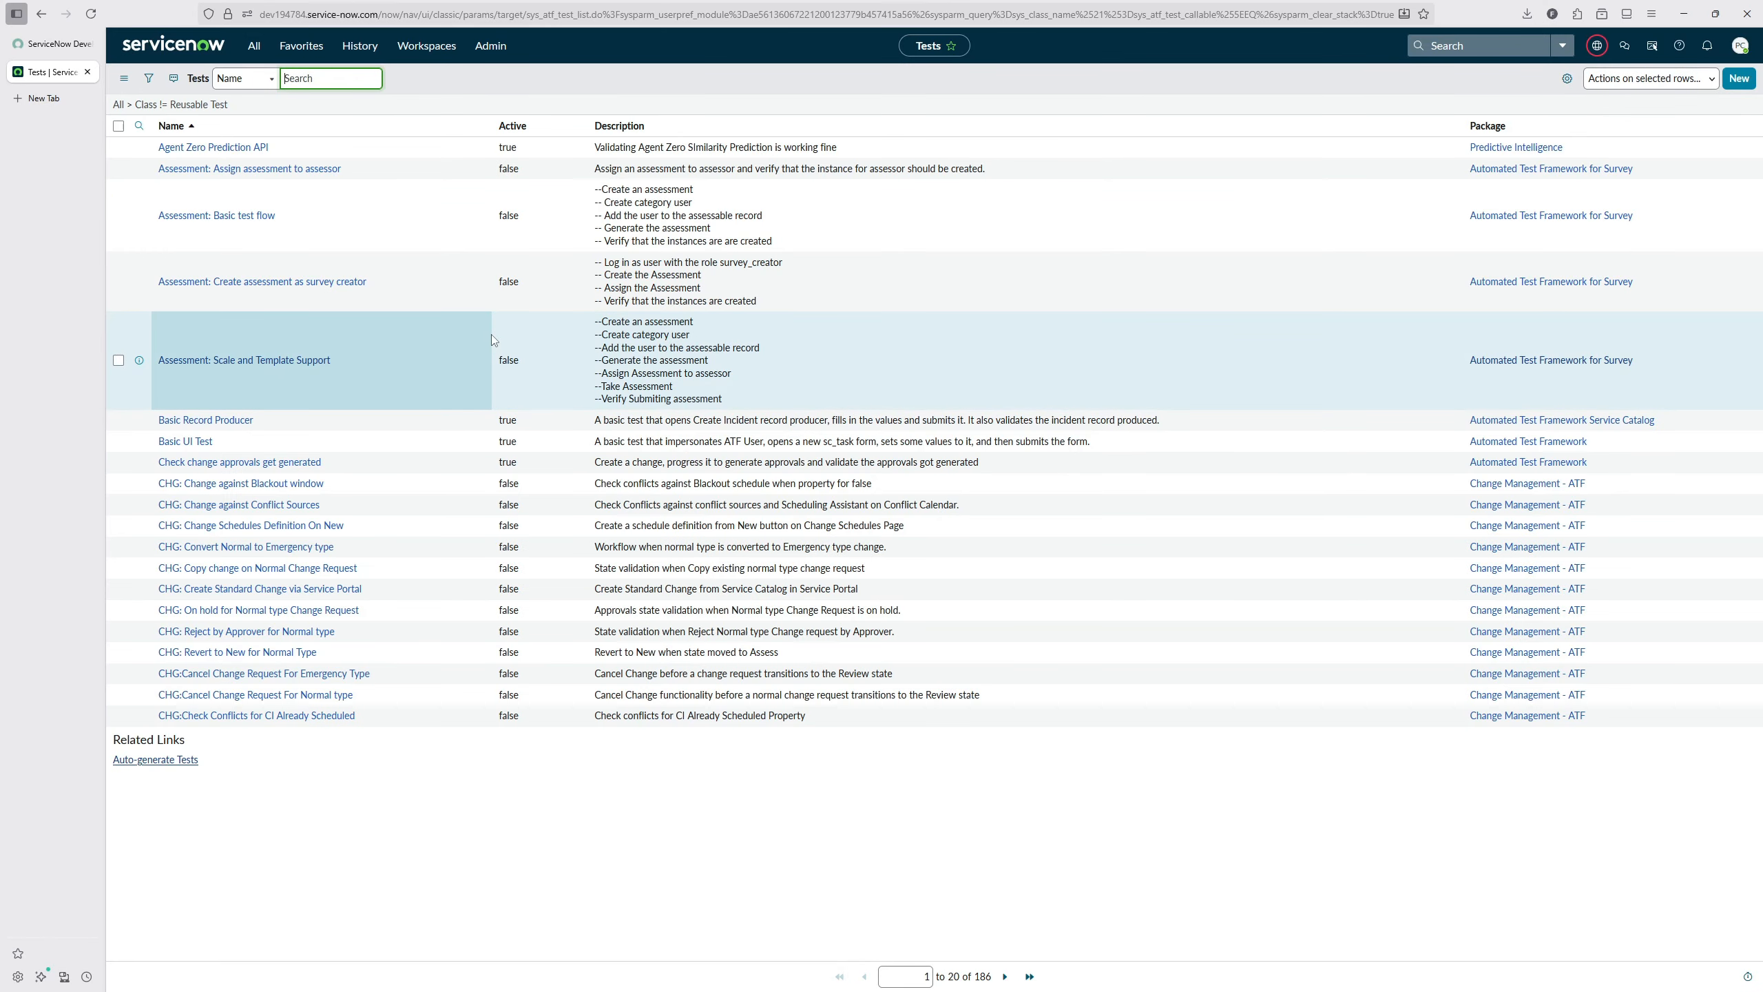
{"action": "left_click", "coordinate": [1742, 79]}
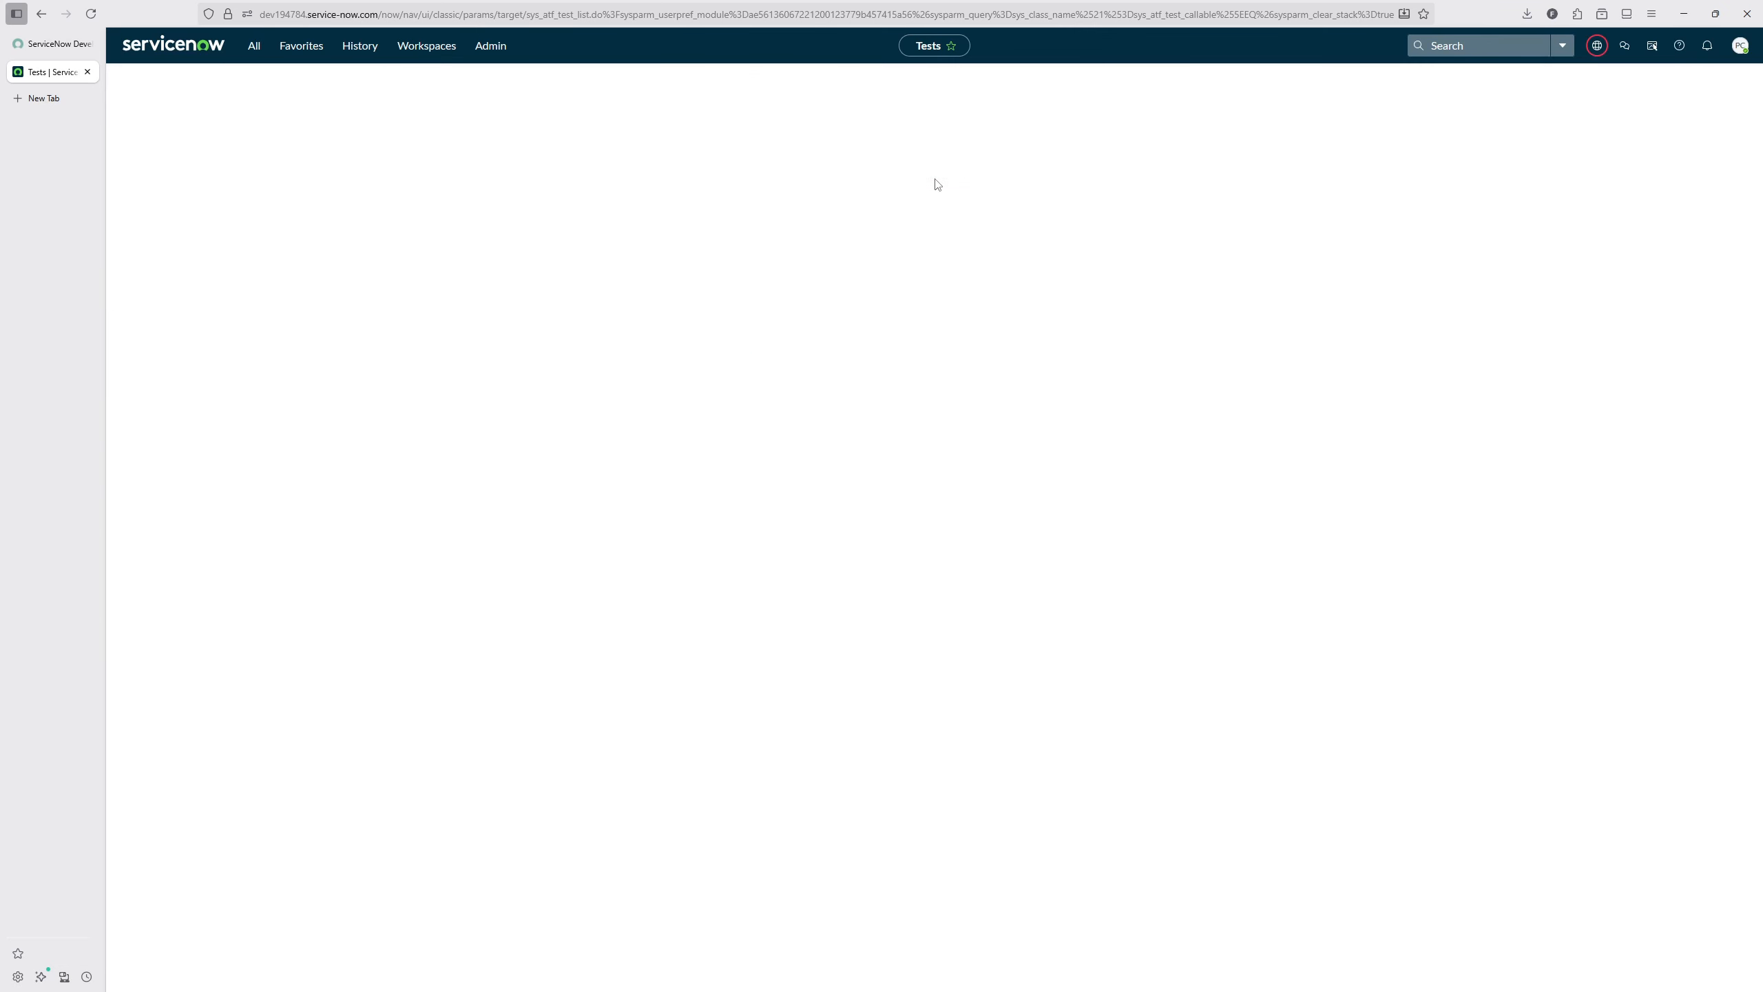
{"action": "type", "text": "User is locked a"}
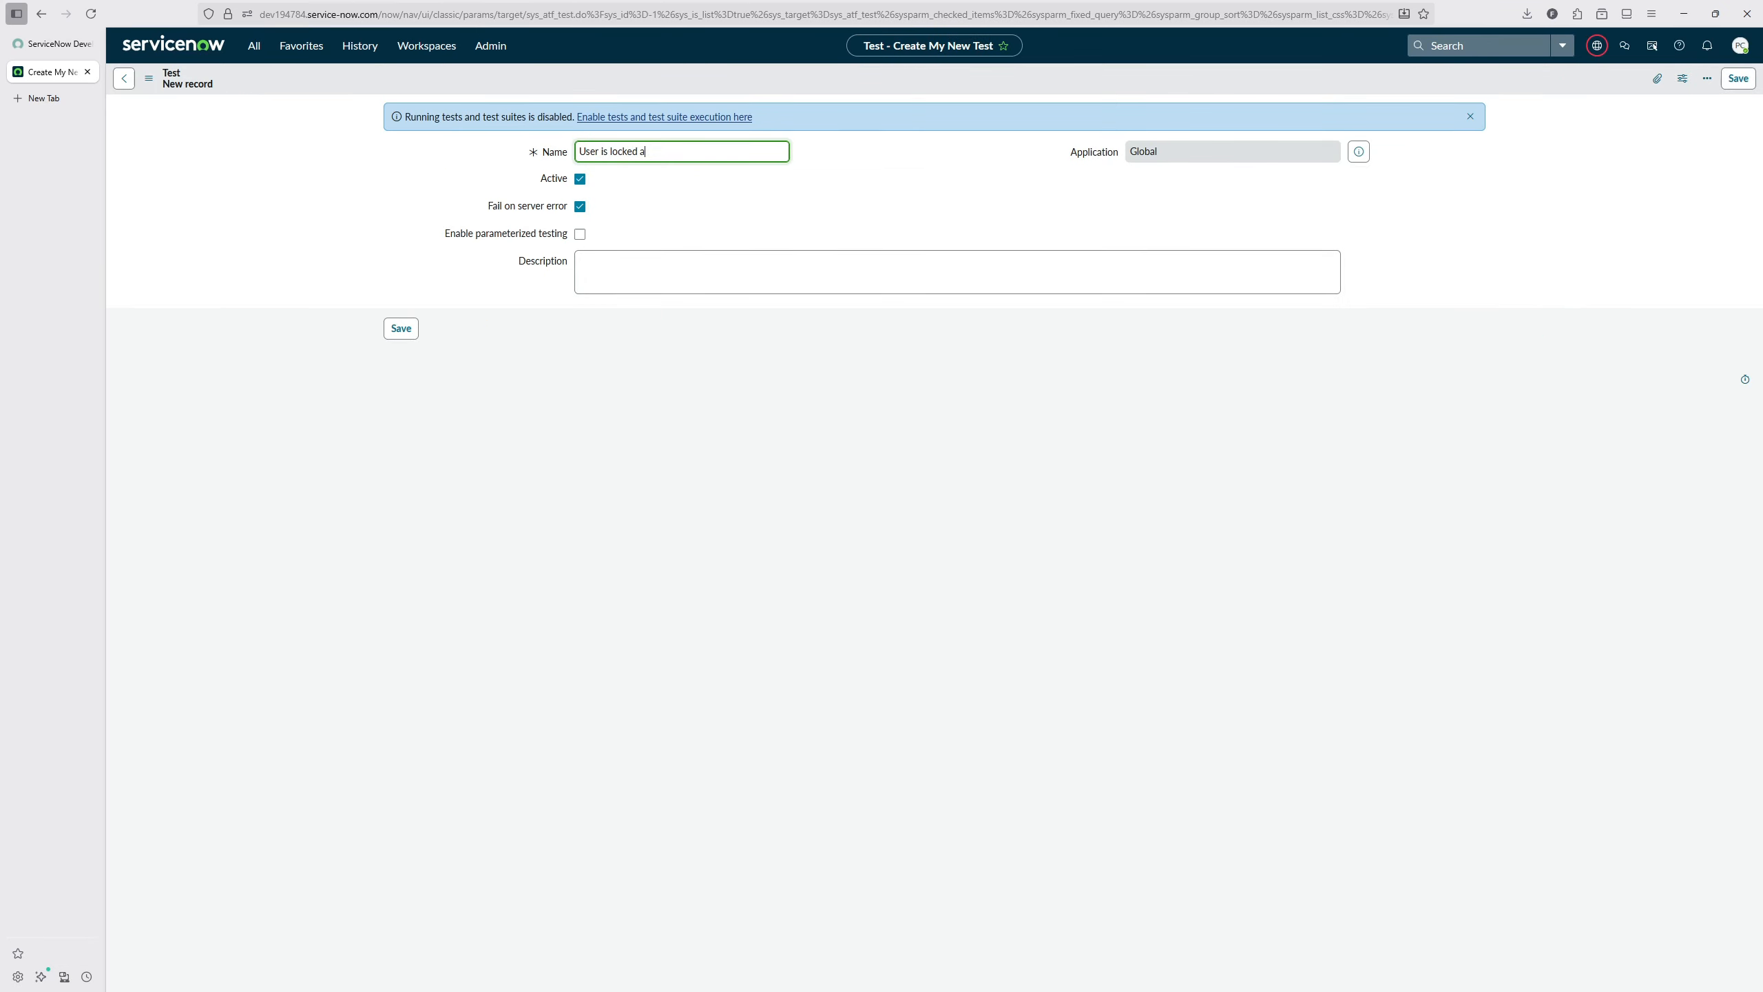
{"action": "type", "text": "fter feature"}
{"action": "left_click", "coordinate": [402, 328]}
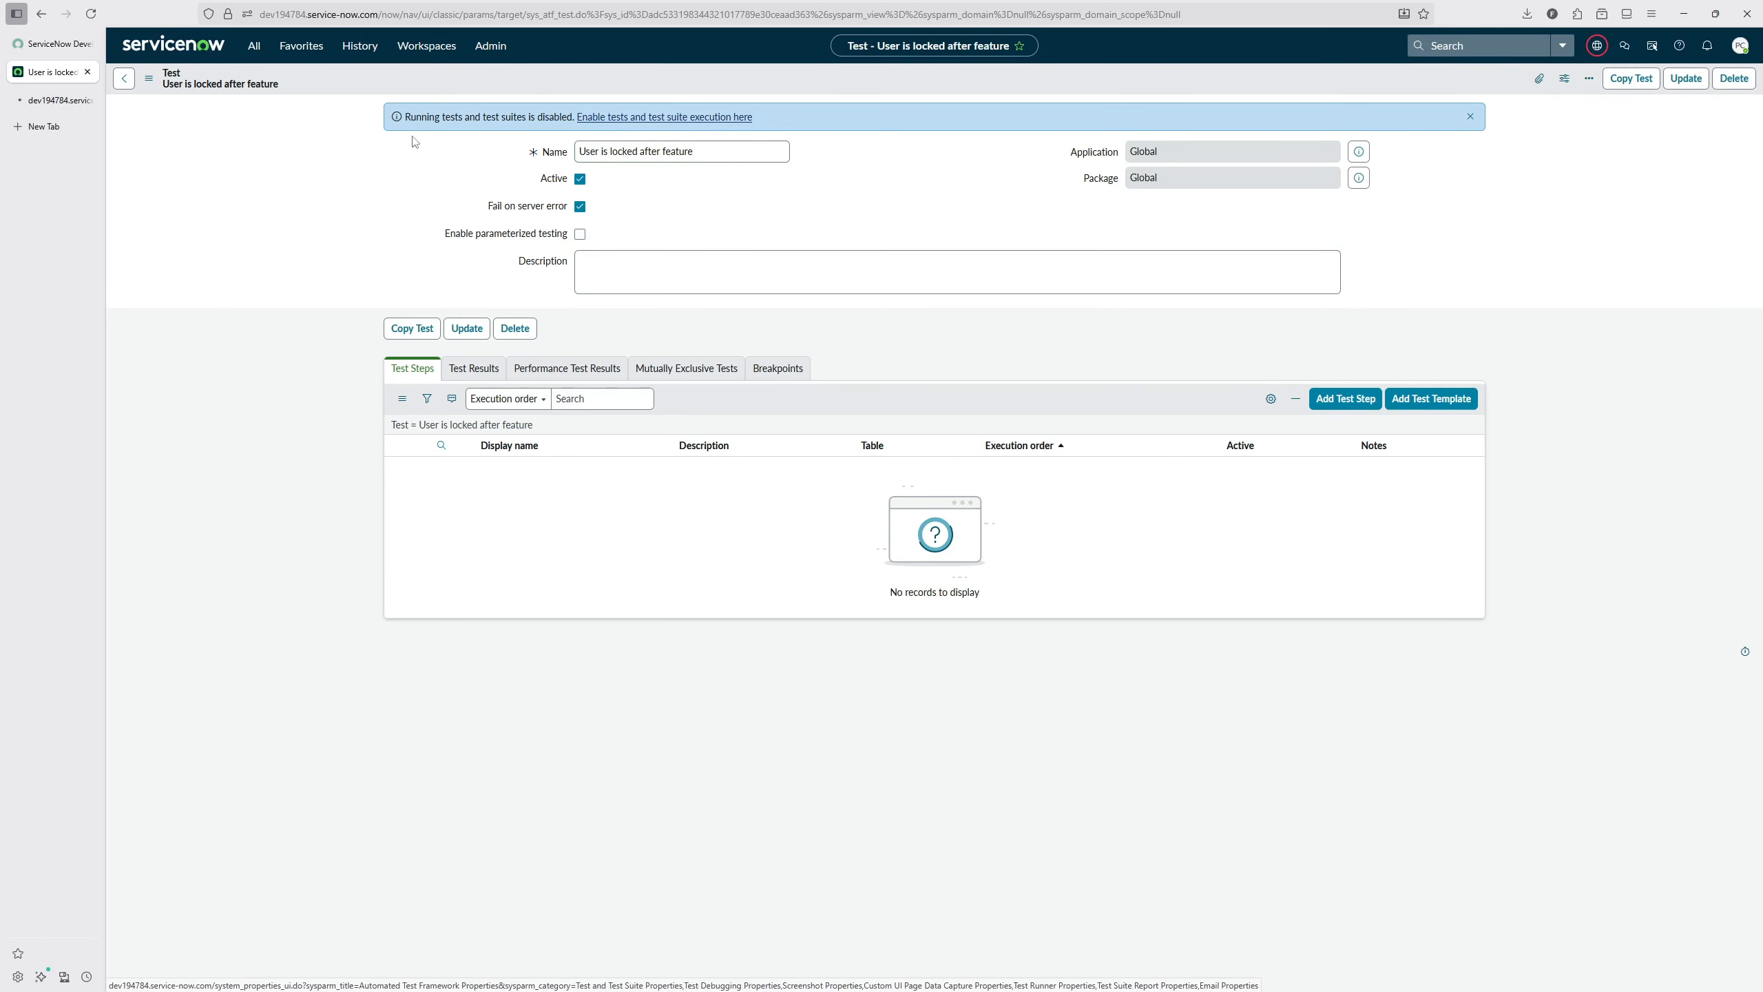
Step: Enable test/test suite execution in the Automated Test Framework properties, save them, and return to the test
{"action": "left_click", "coordinate": [639, 119]}
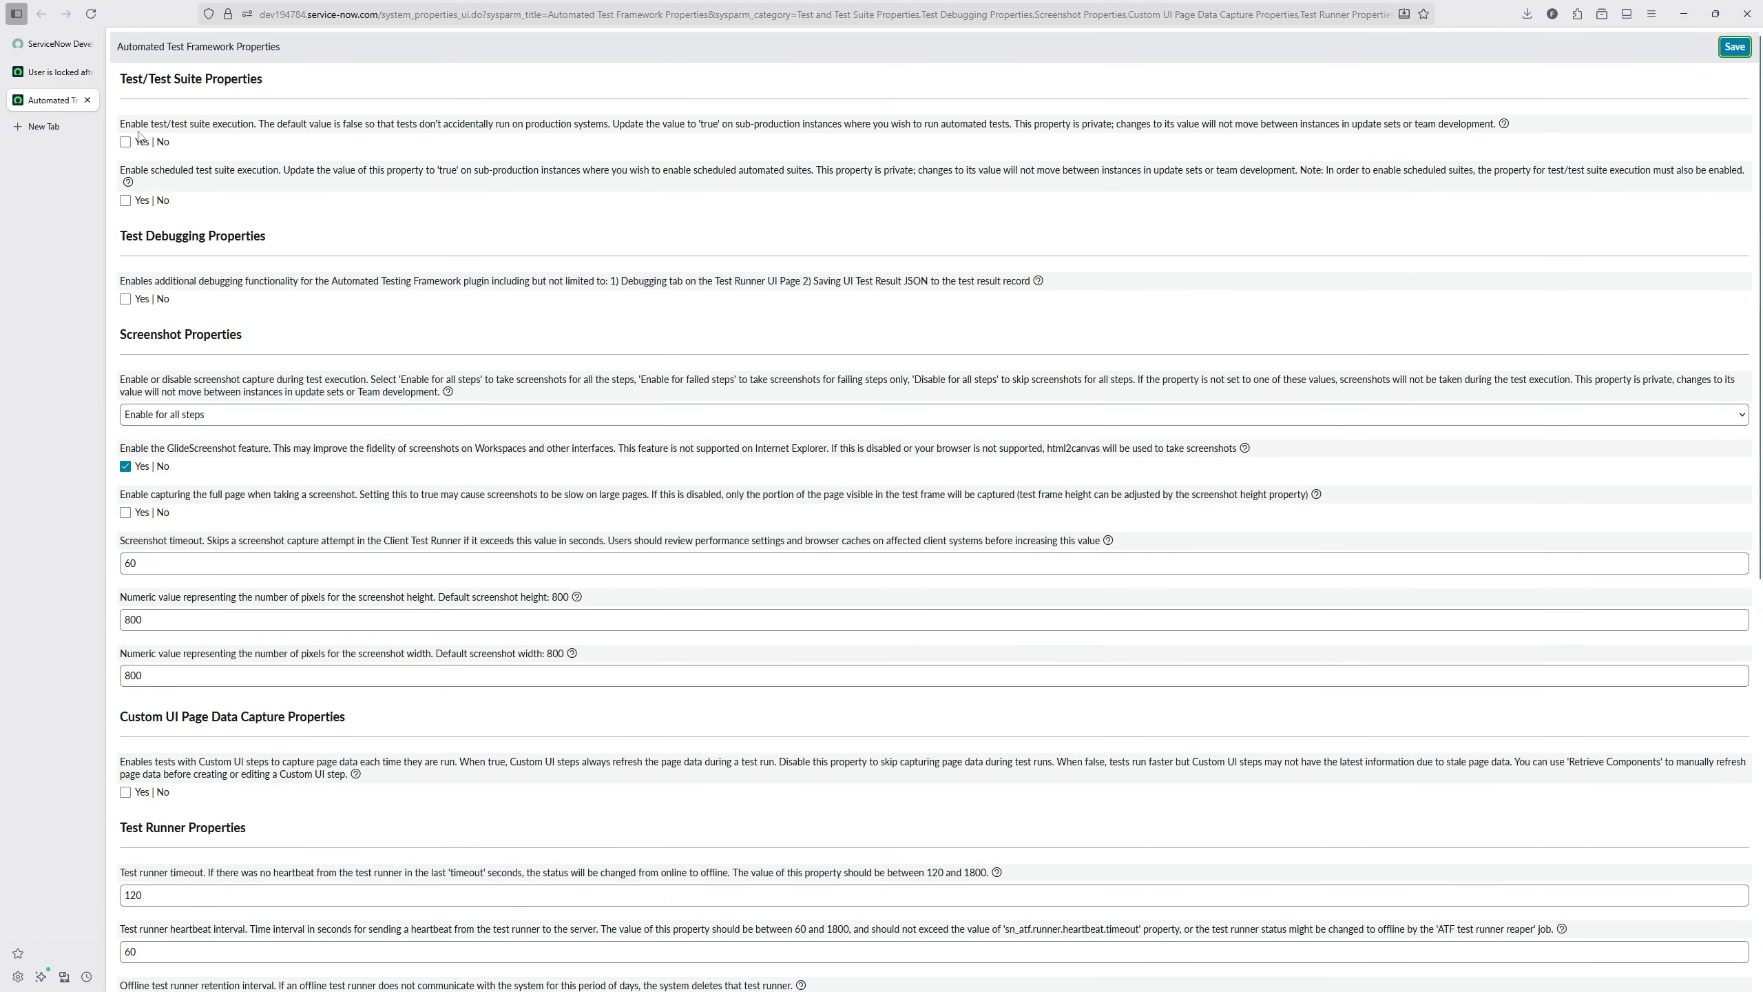
{"action": "left_click", "coordinate": [138, 136]}
{"action": "left_click", "coordinate": [1734, 47]}
{"action": "key", "text": "ctrl+shift+Tab"}
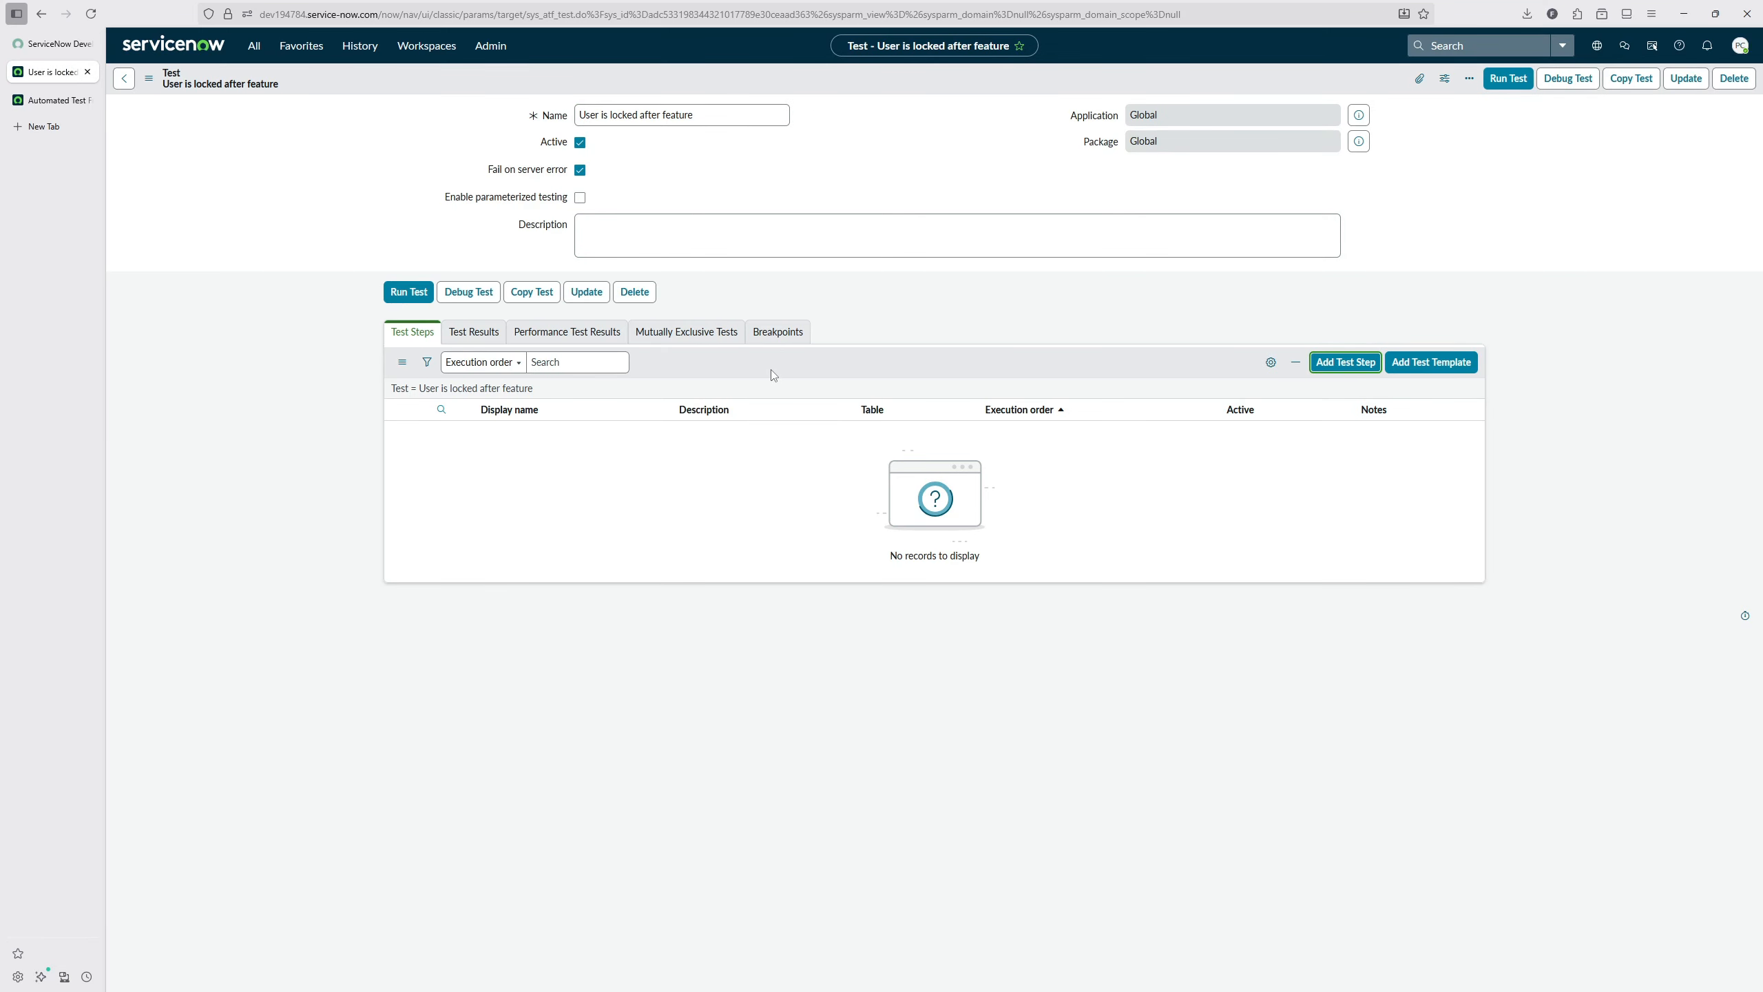
Step: Start a new Record Query step for the "User is locked after feature" test
{"action": "key", "text": "Return"}
{"action": "type", "text": "record"}
{"action": "left_click", "coordinate": [858, 272]}
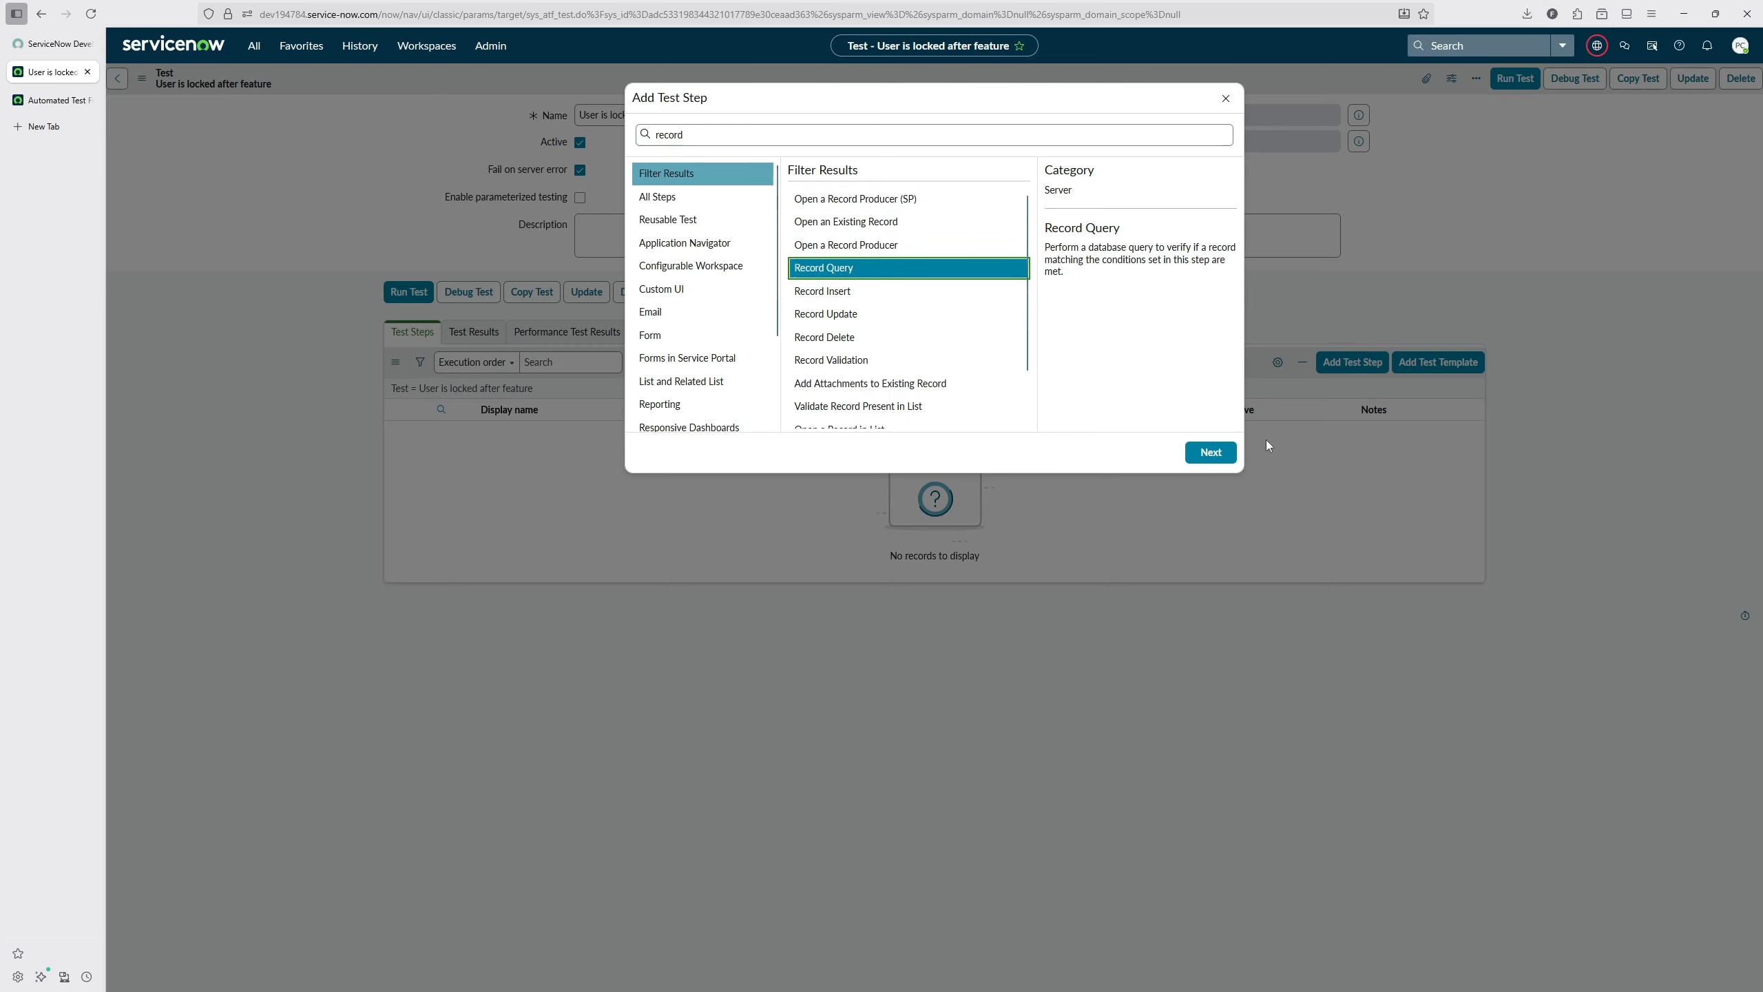
{"action": "left_click", "coordinate": [1226, 456]}
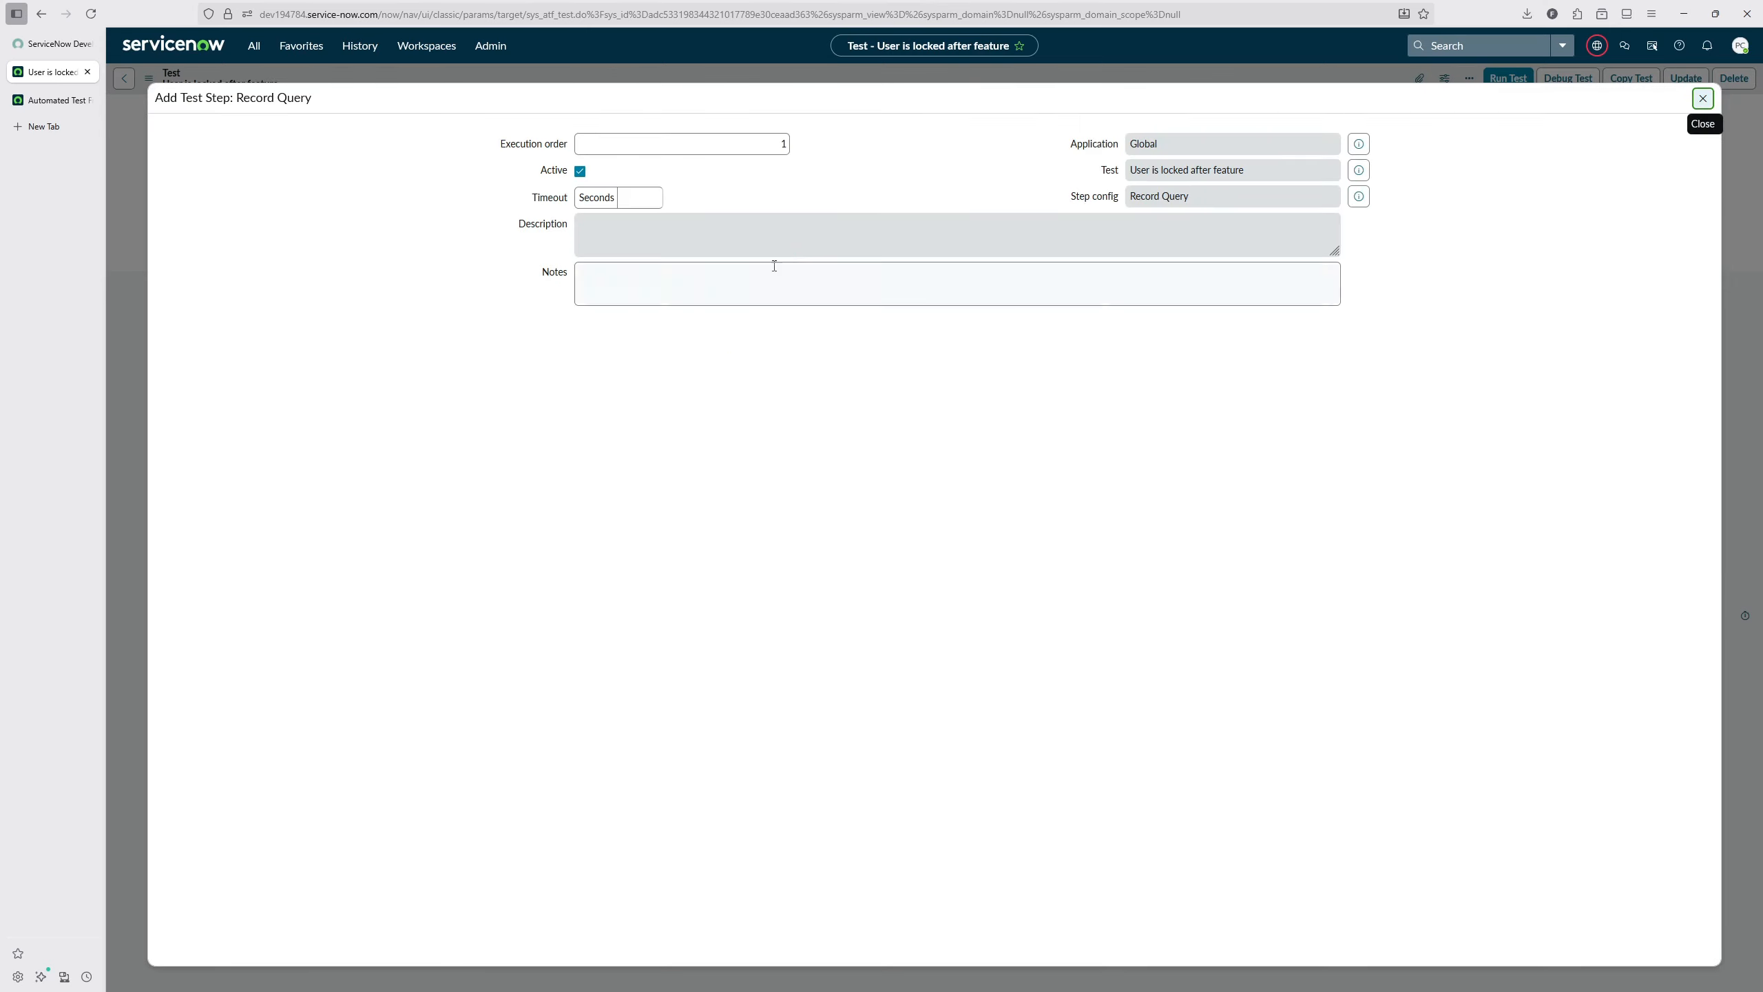
Step: Enter the note "Get any non admin user" for the Record Query step and set its table to User [sys_user]
{"action": "left_click", "coordinate": [766, 283]}
{"action": "type", "text": "Get a"}
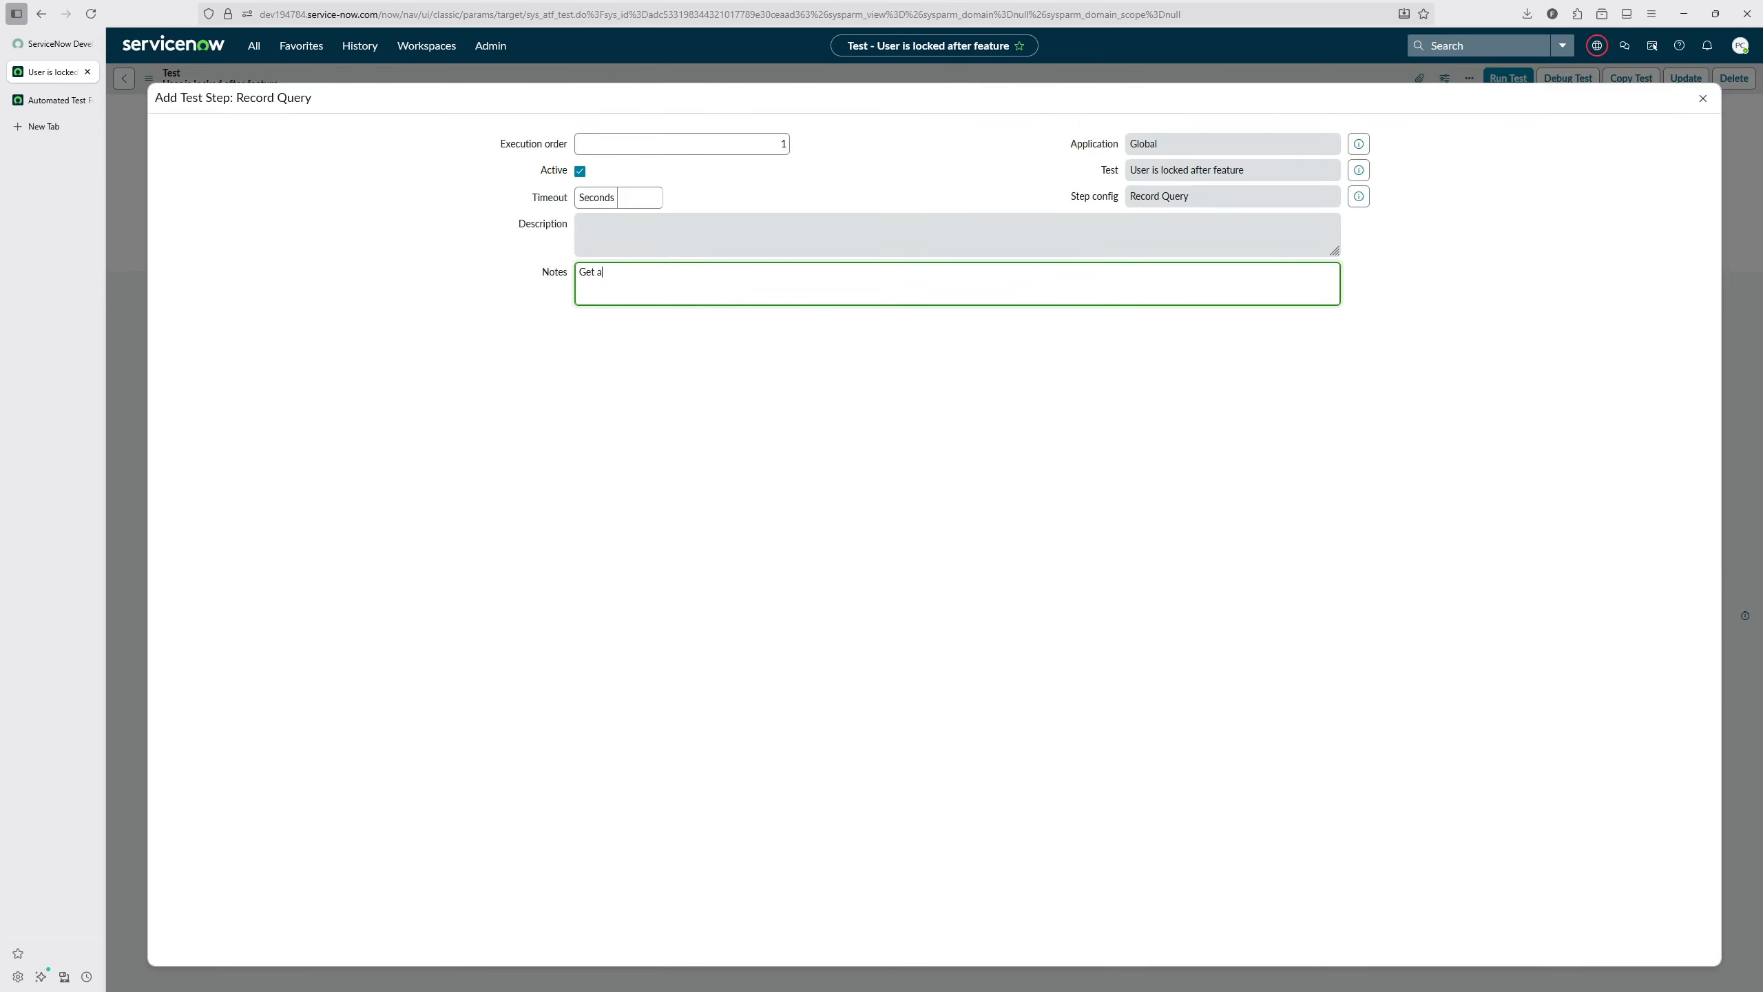
{"action": "type", "text": "ny non admin user"}
{"action": "left_click", "coordinate": [611, 382]}
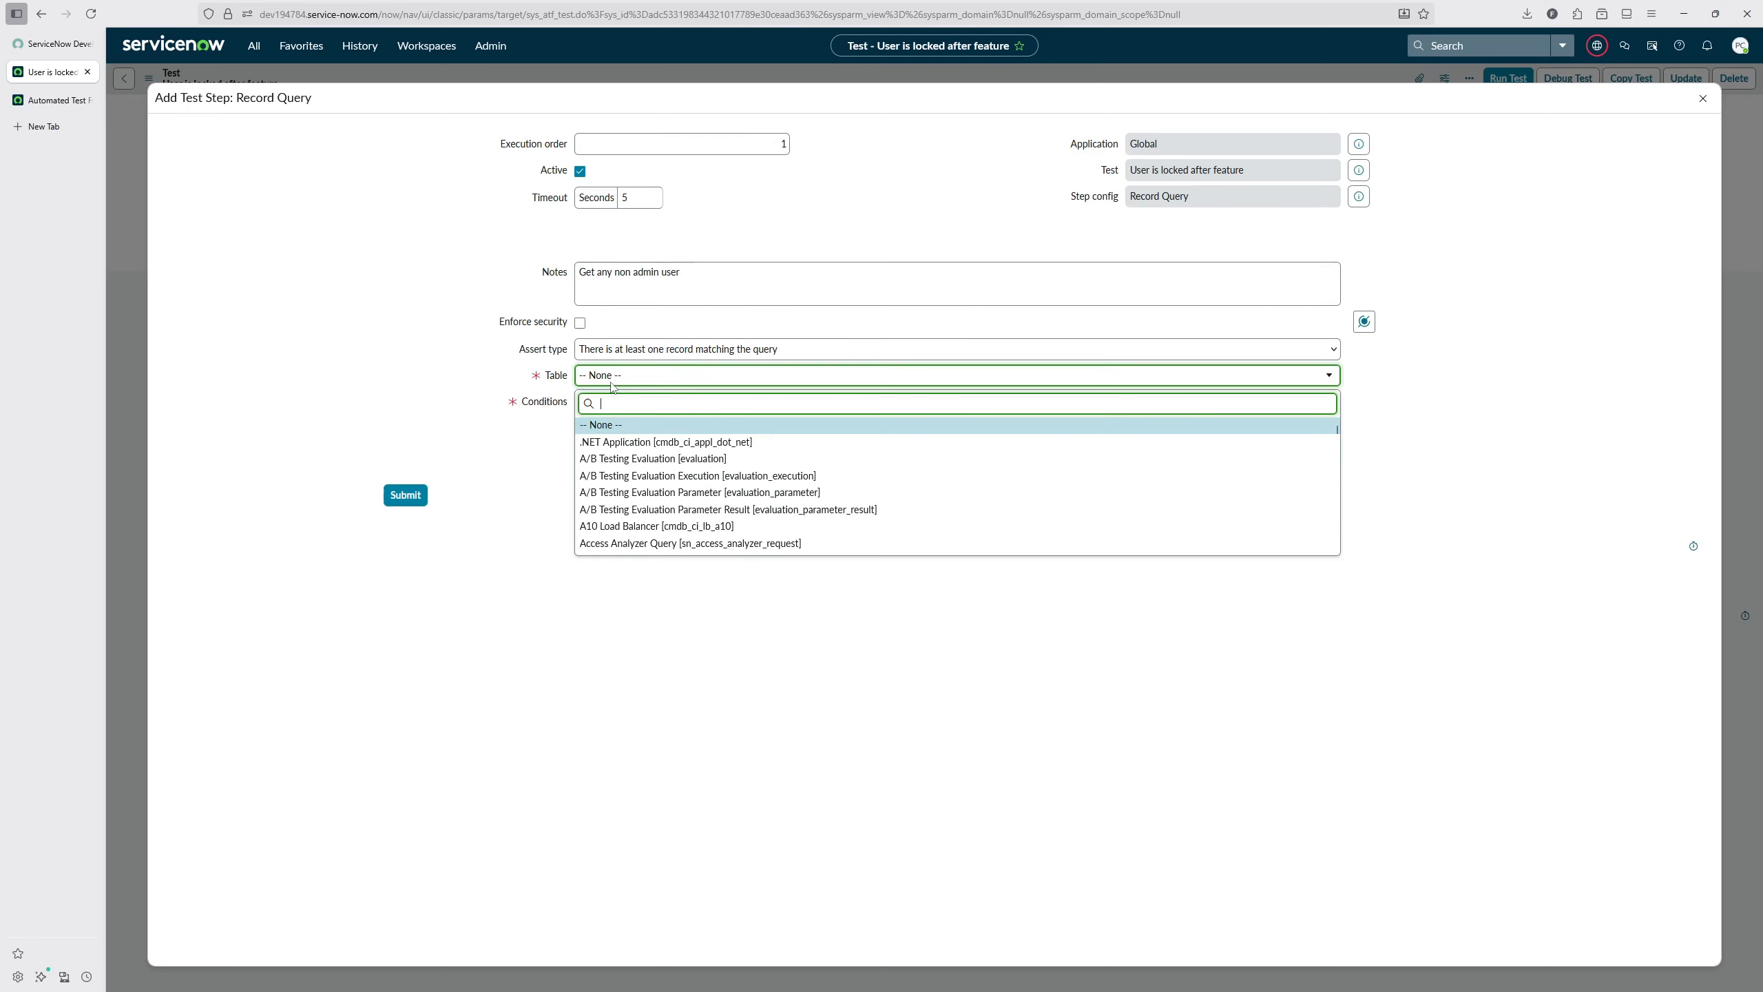
{"action": "type", "text": "sys"}
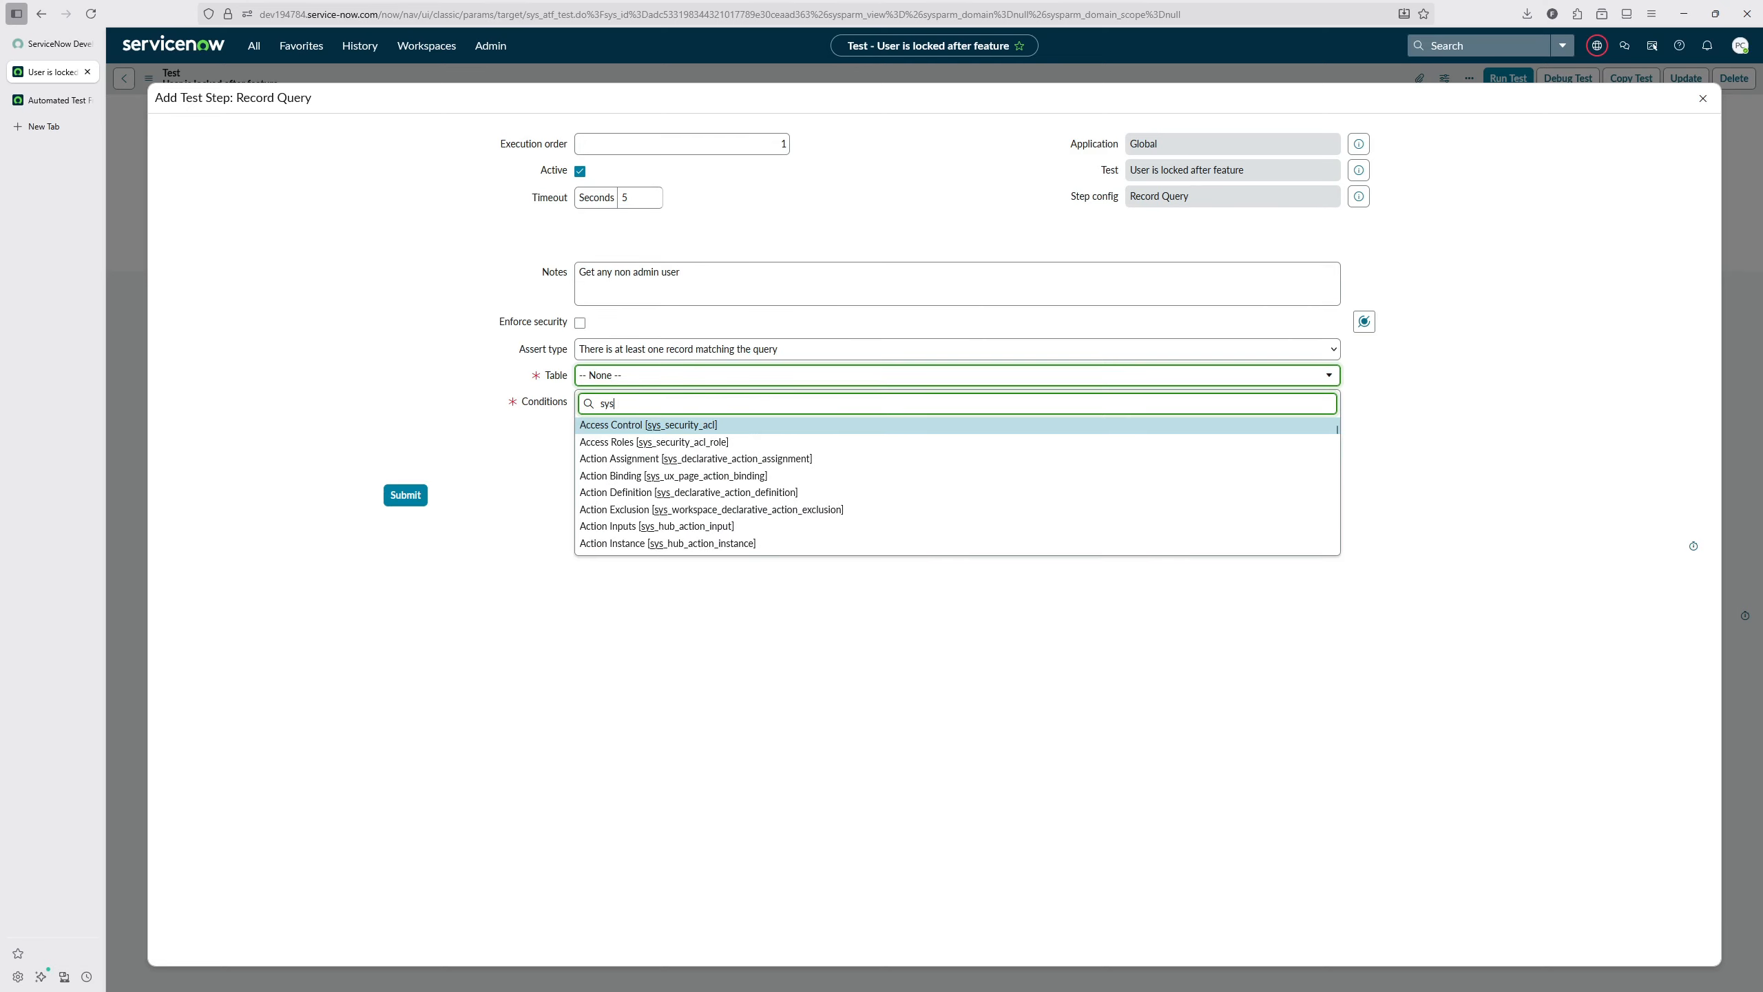
{"action": "type", "text": "_user"}
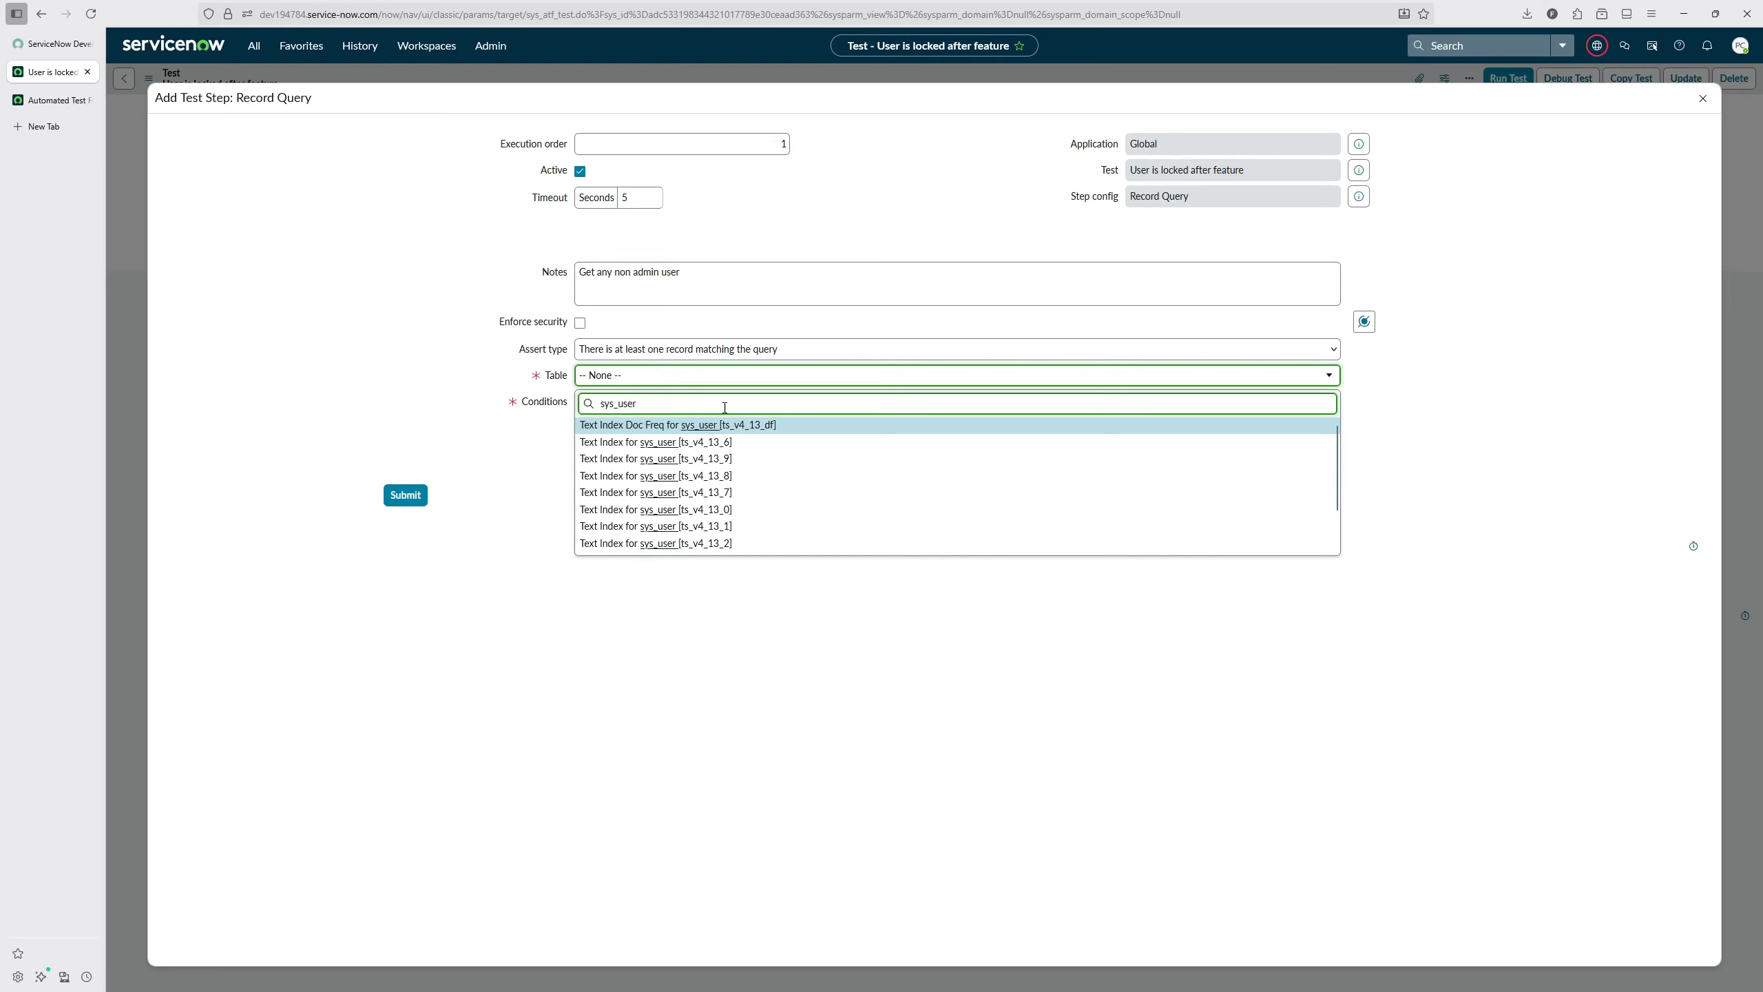
{"action": "key", "text": "BackSpace"}
{"action": "left_click", "coordinate": [631, 459]}
Step: Add the condition Roles is not admin to the Record Query step and submit it
{"action": "left_click", "coordinate": [647, 429]}
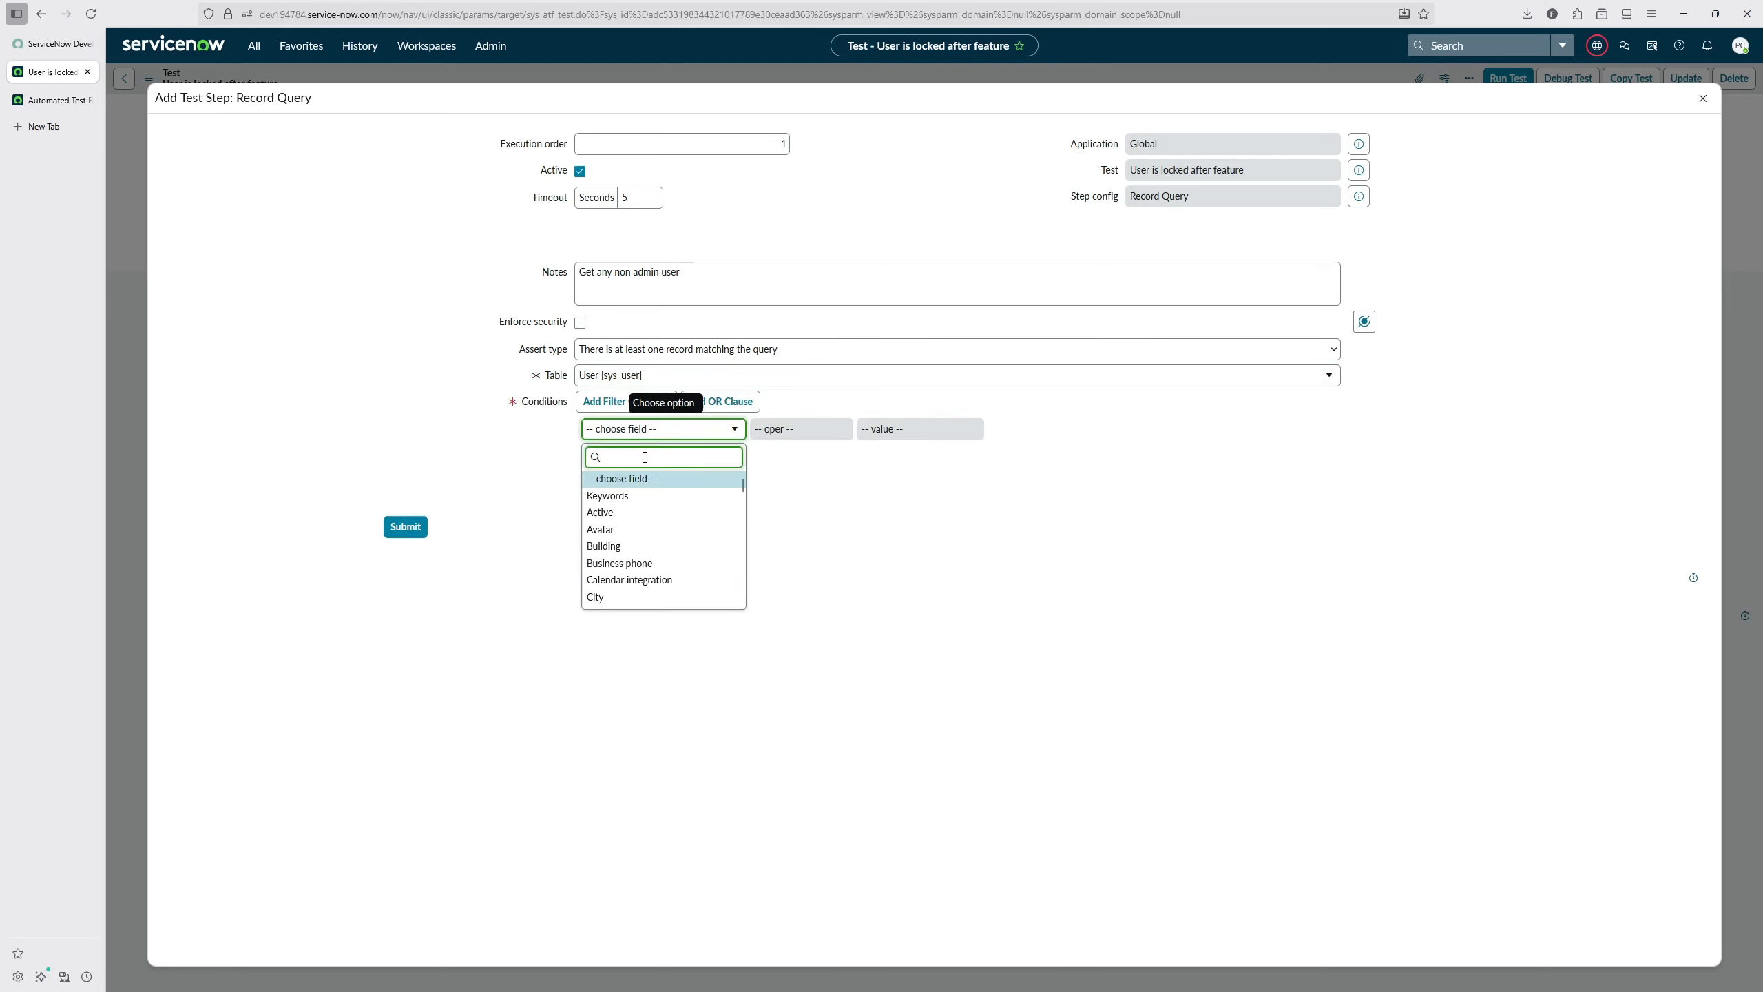
{"action": "type", "text": "role"}
{"action": "left_click", "coordinate": [651, 483]}
{"action": "left_click", "coordinate": [811, 433]}
{"action": "left_click", "coordinate": [802, 467]}
{"action": "left_click", "coordinate": [920, 429]}
{"action": "type", "text": "admin"}
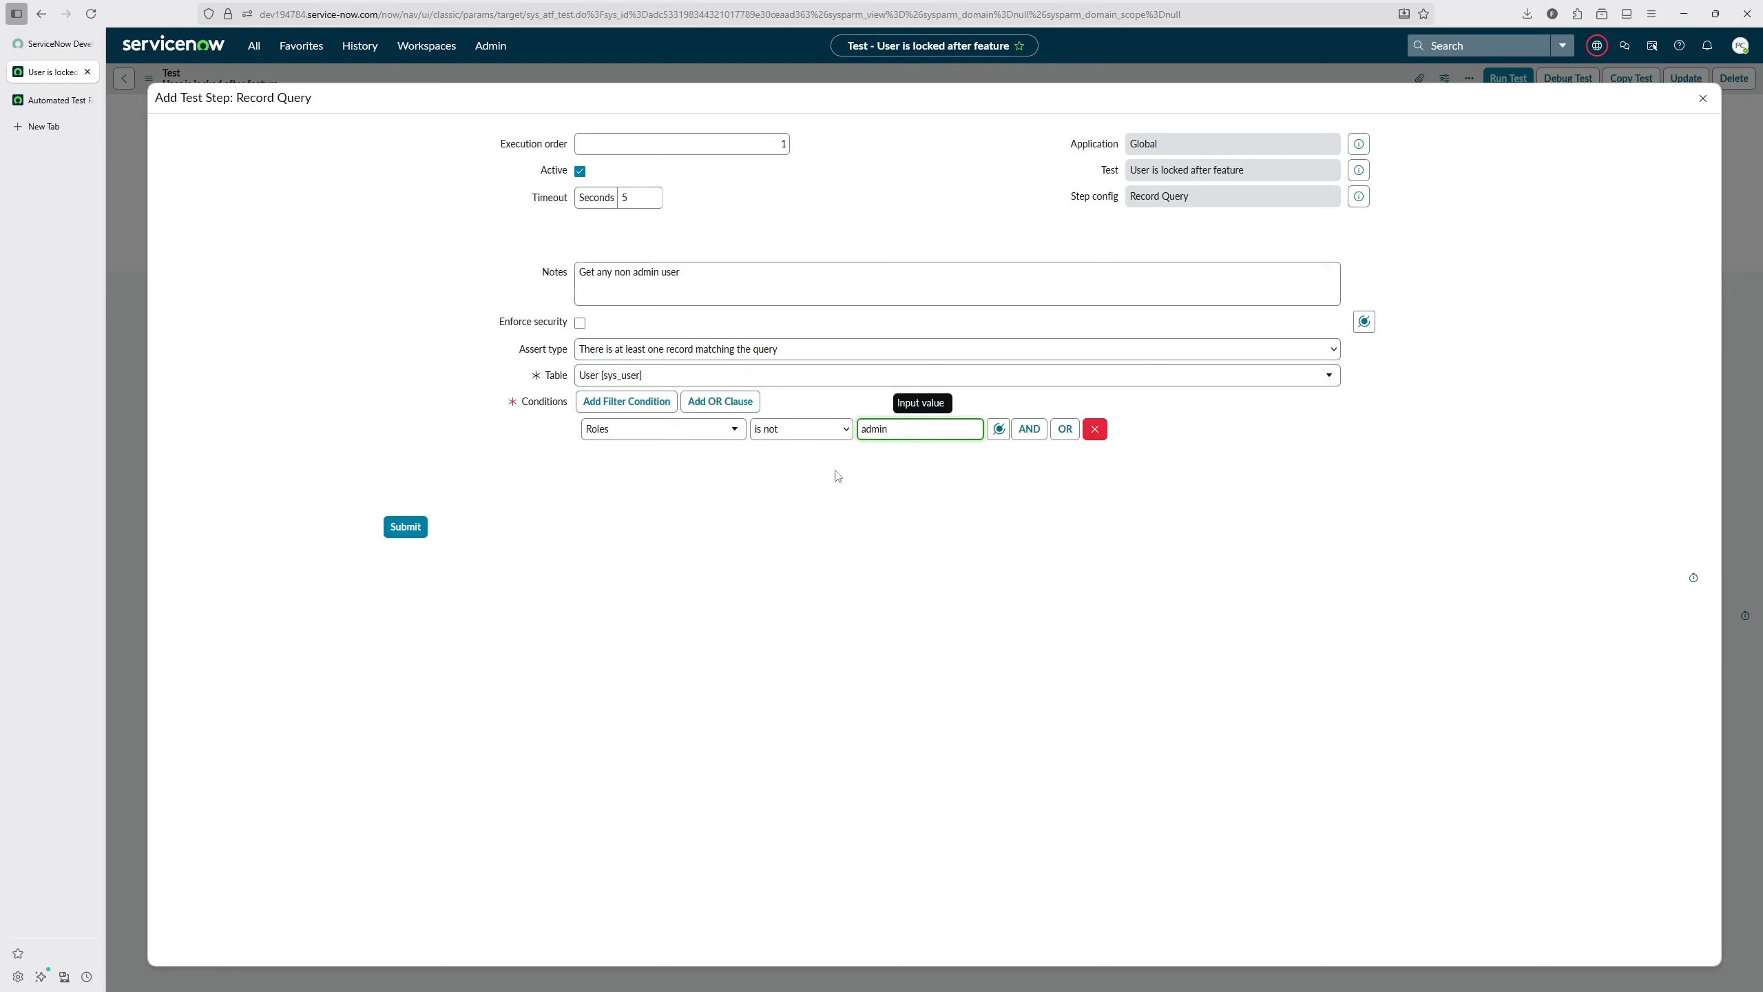
{"action": "left_click", "coordinate": [401, 529]}
Step: Add a Record Update step on sys_user that sets Locked out to true for the first record from step 1
{"action": "left_click", "coordinate": [1350, 362]}
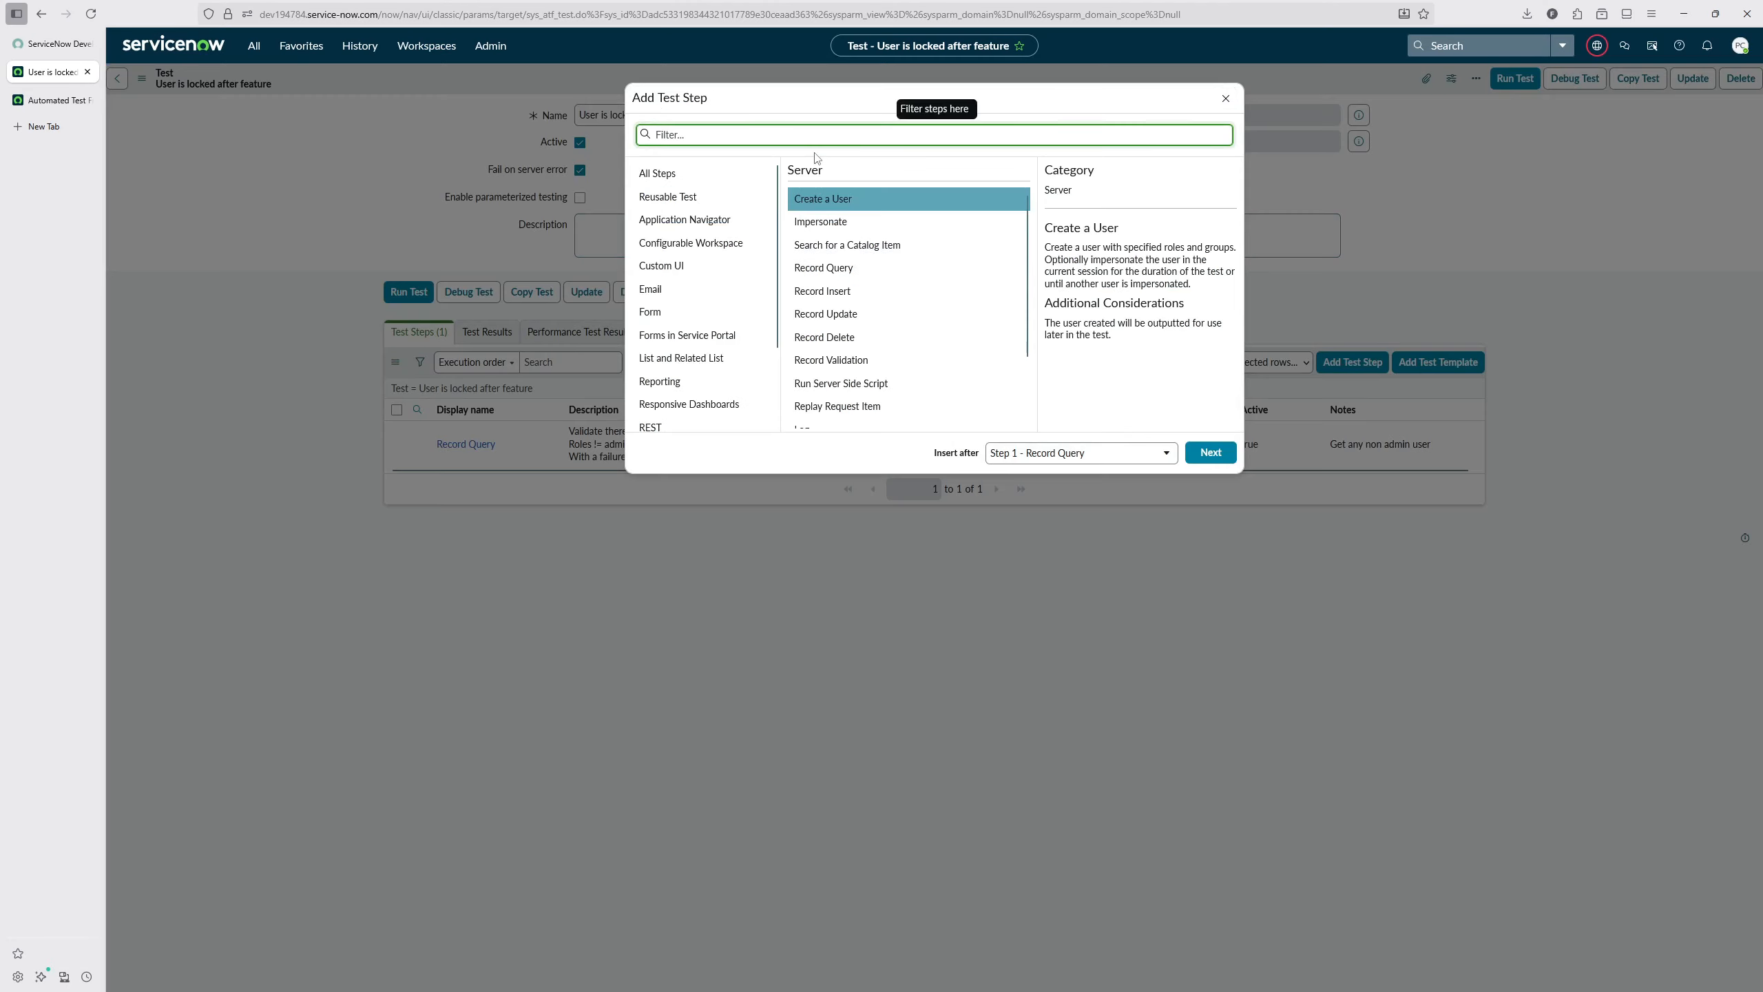
{"action": "left_click", "coordinate": [1210, 452]}
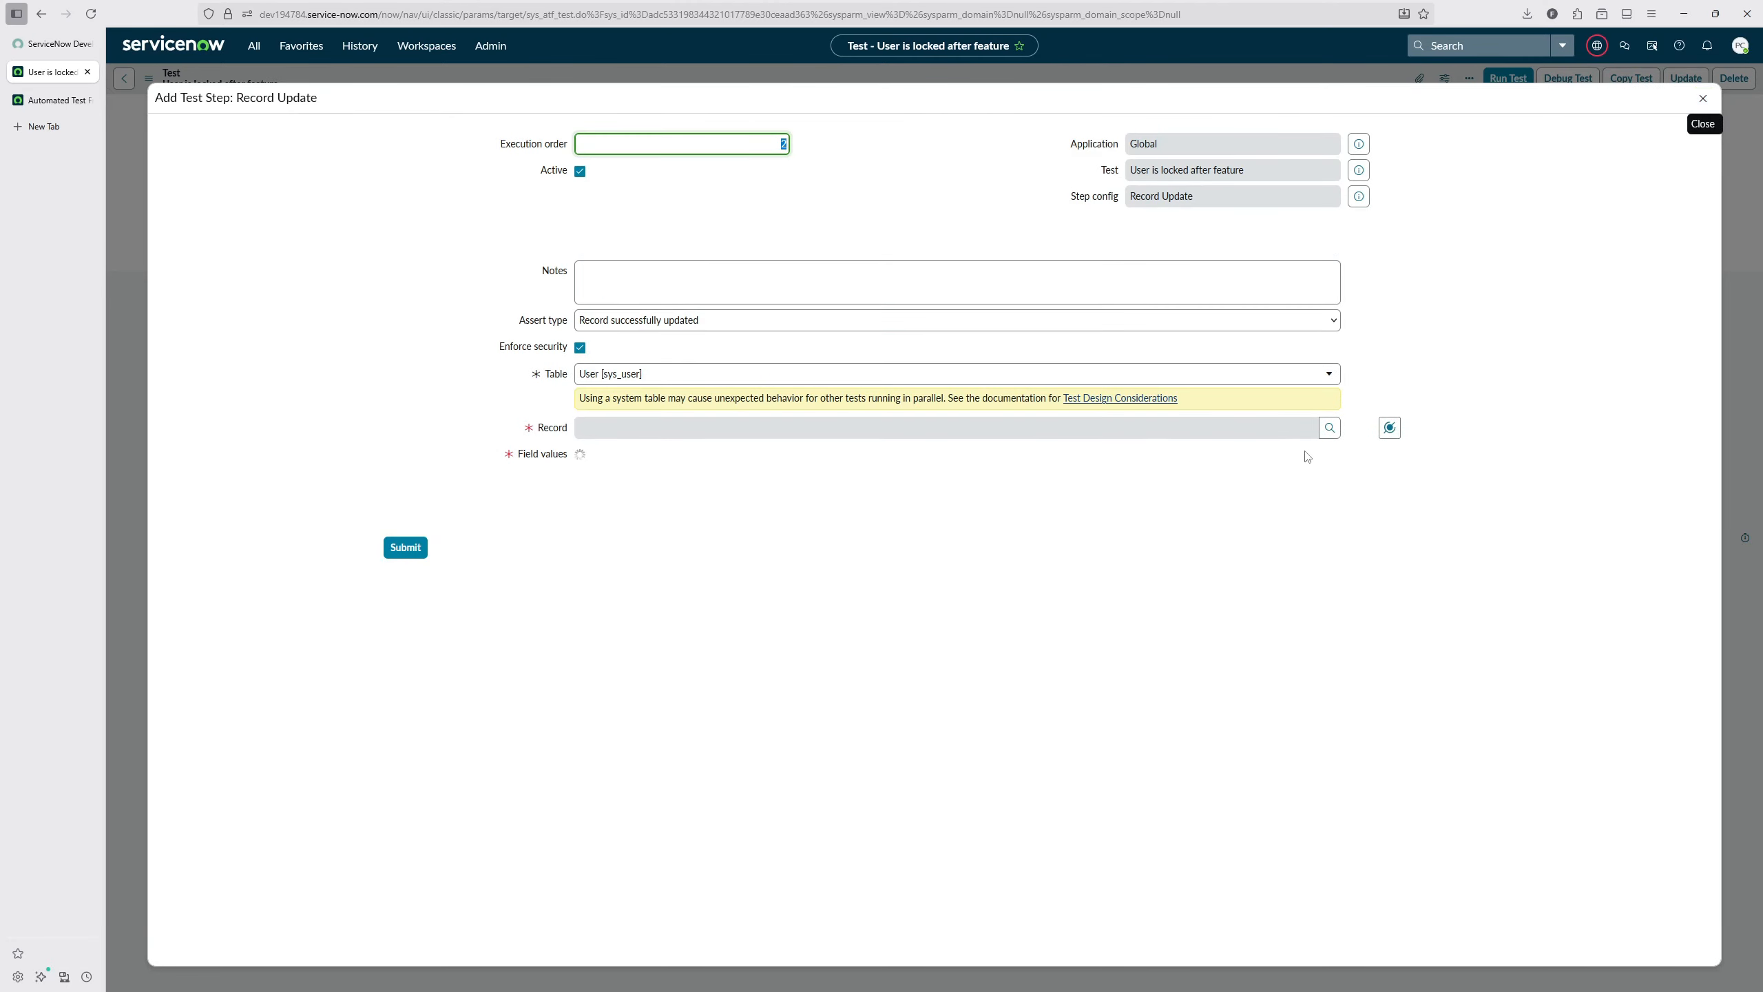
{"action": "left_click", "coordinate": [1389, 428]}
{"action": "left_click", "coordinate": [1377, 485]}
{"action": "left_click", "coordinate": [1370, 489]}
{"action": "left_click", "coordinate": [692, 460]}
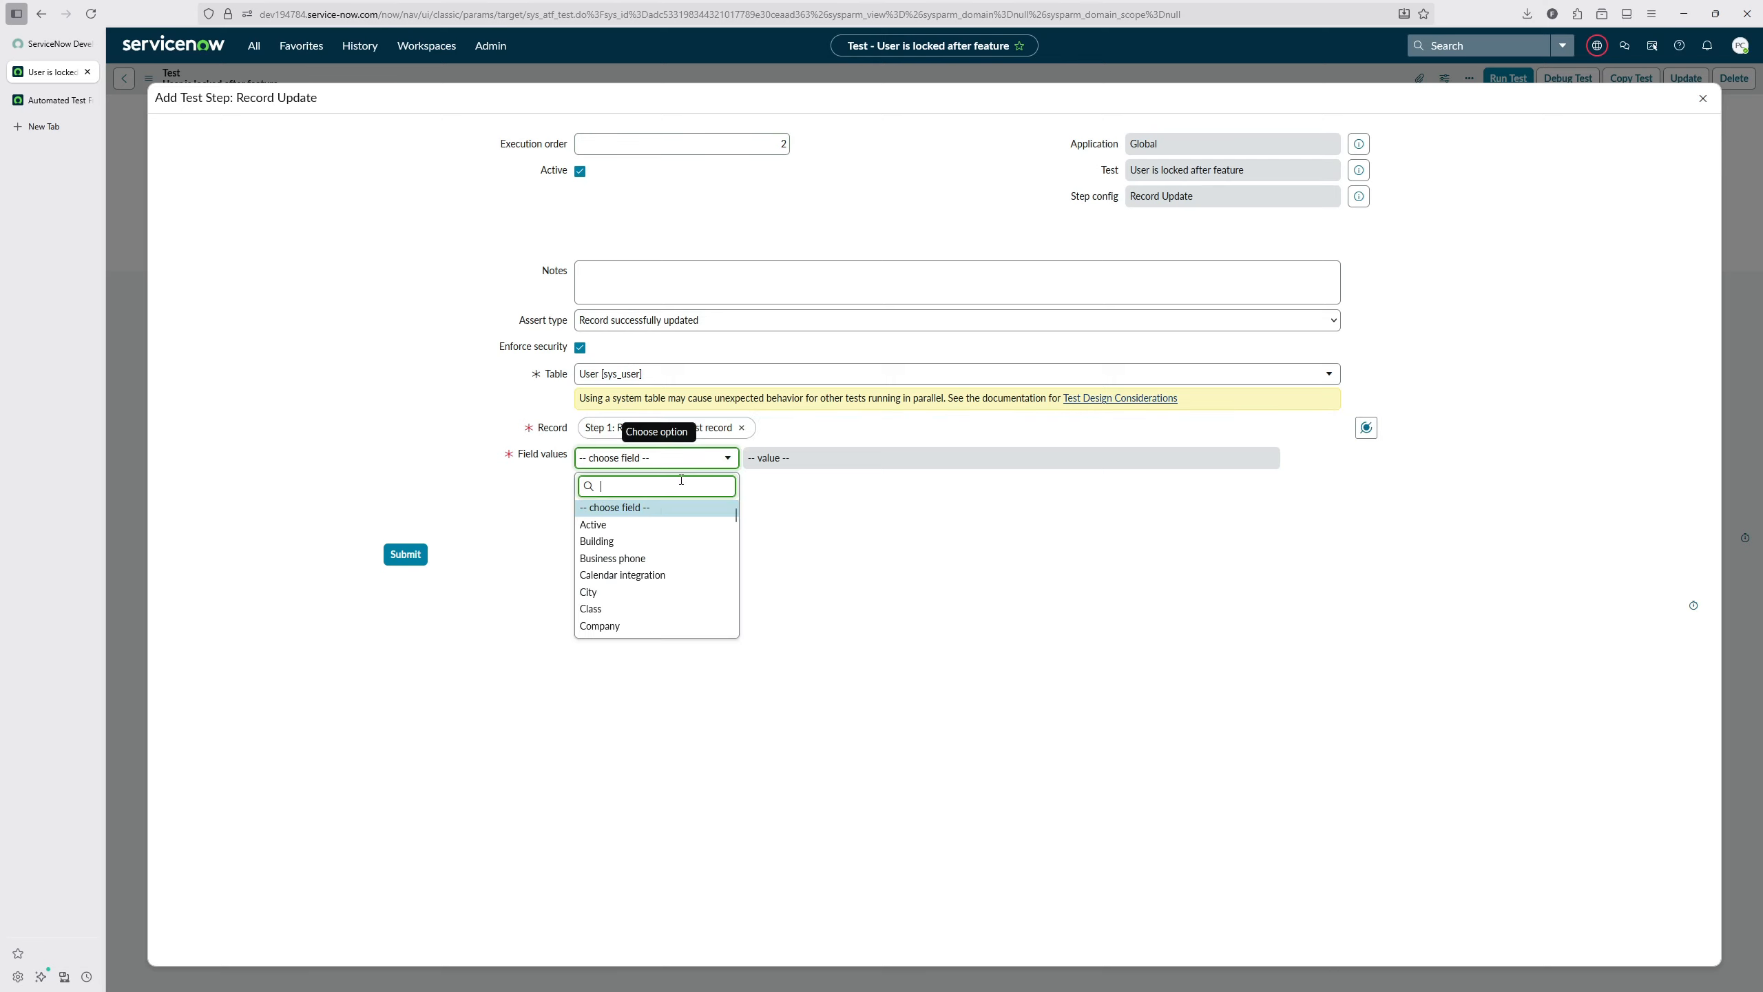
{"action": "type", "text": "lo"}
{"action": "left_click", "coordinate": [611, 594]}
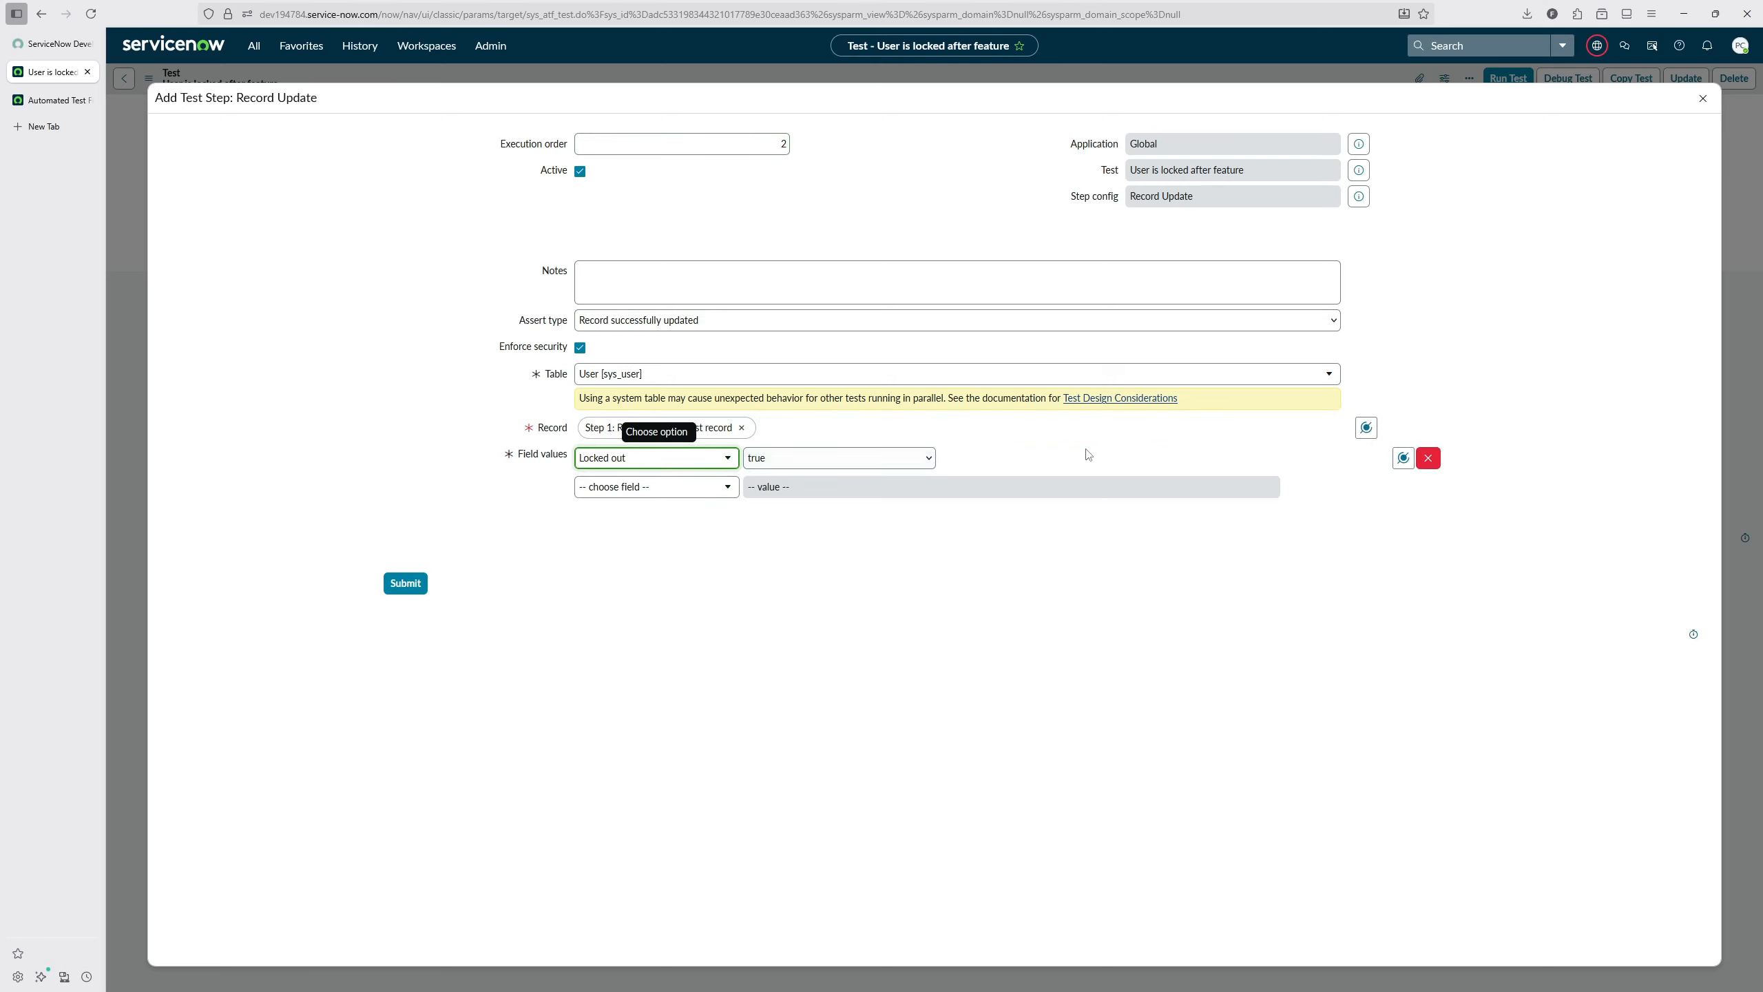
{"action": "left_click", "coordinate": [407, 582]}
Step: Set the Record Update step's note to "Use the feature to lock the user"
{"action": "double_click", "coordinate": [1428, 507]}
{"action": "type", "text": "Use the feature to lock the user"}
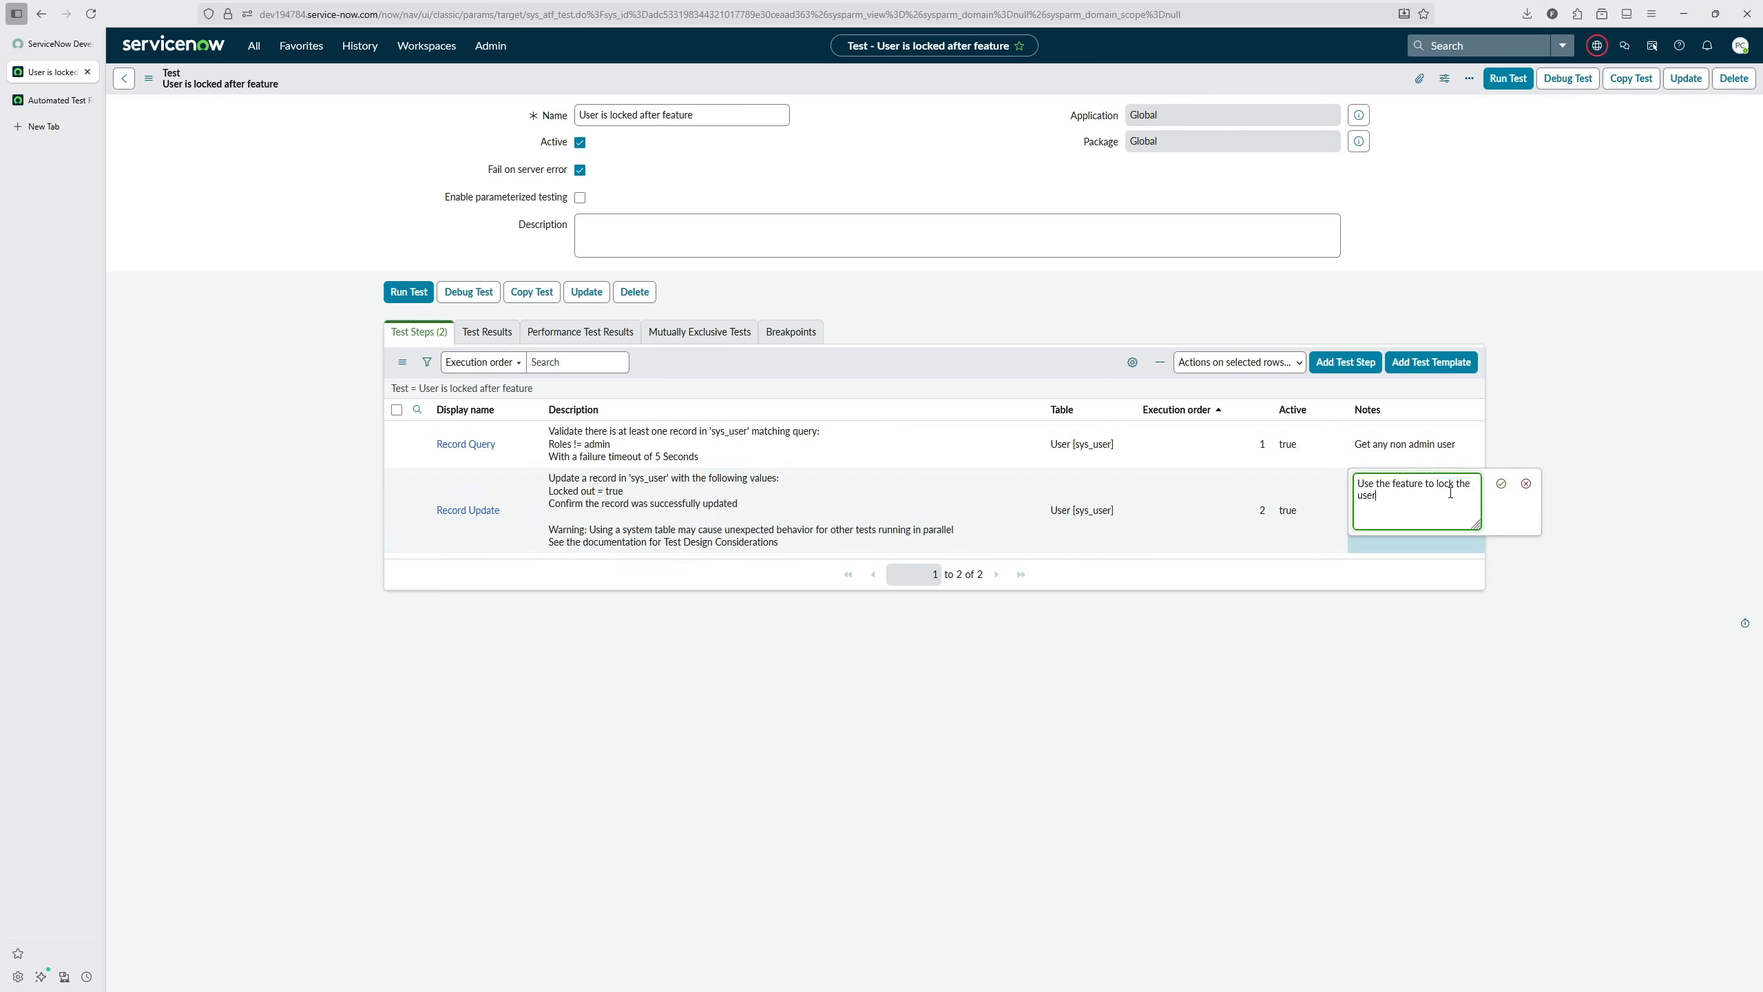
{"action": "left_click", "coordinate": [1500, 483]}
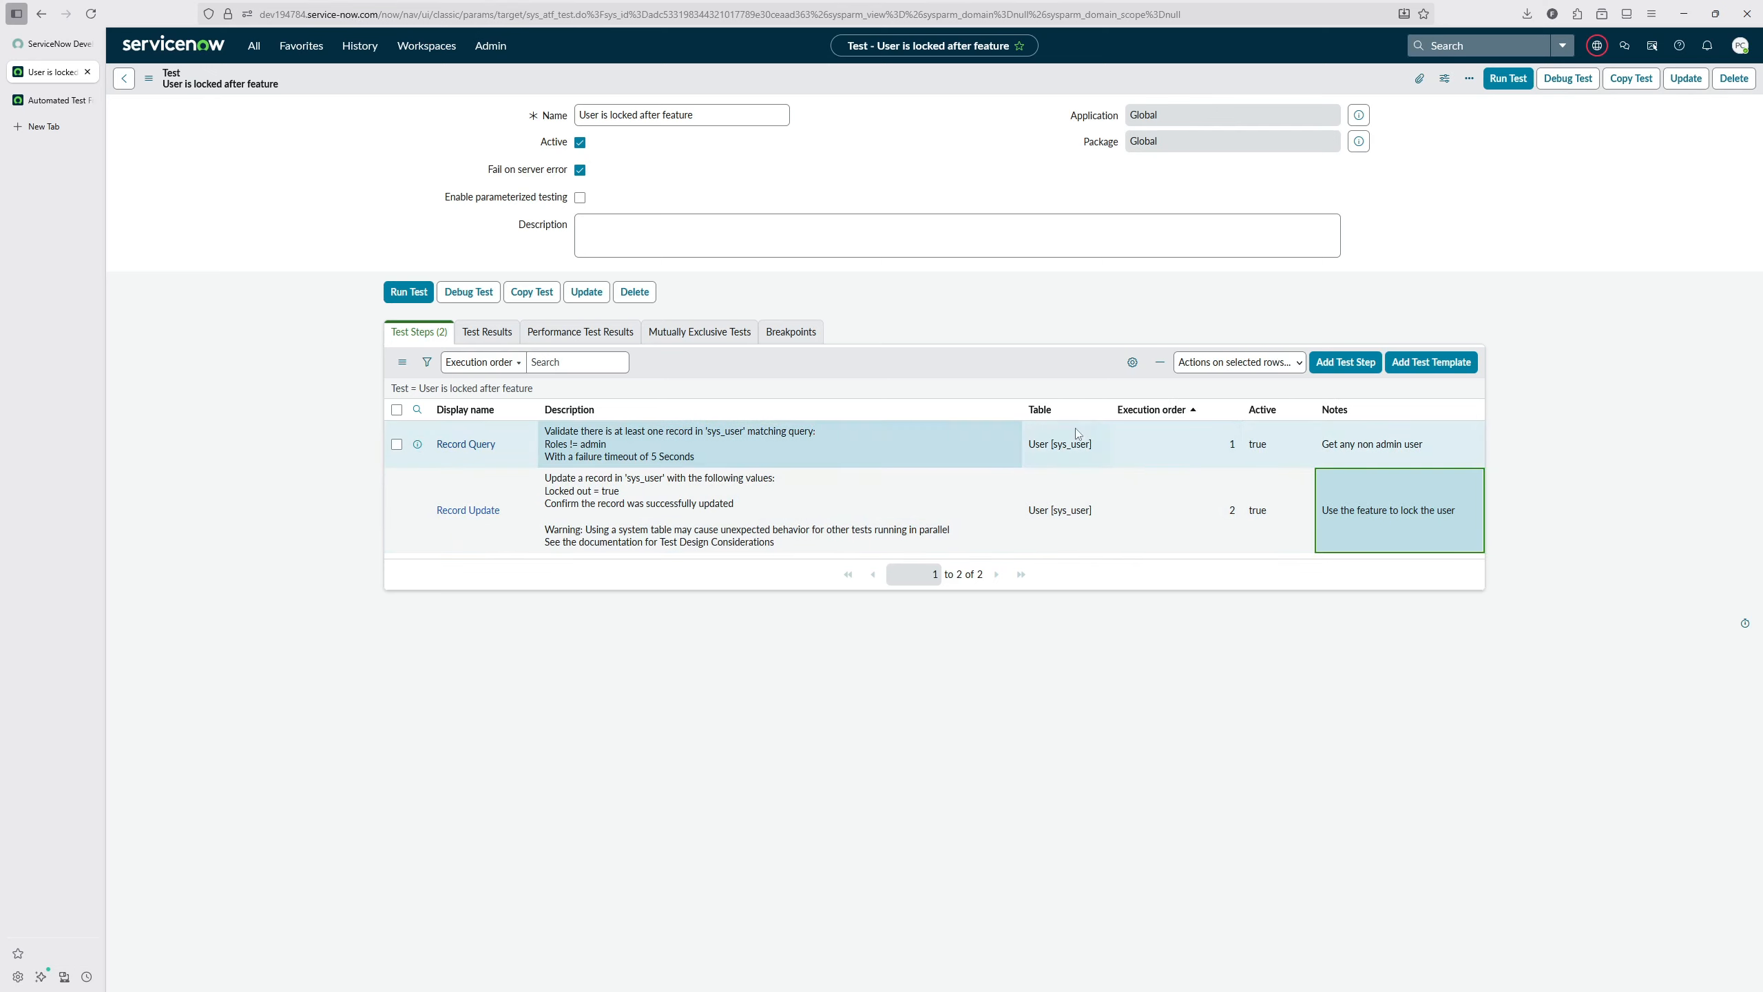
Step: Add a Record Validation step checking that the first record from step 1 has Locked out set to true
{"action": "left_click", "coordinate": [1357, 365]}
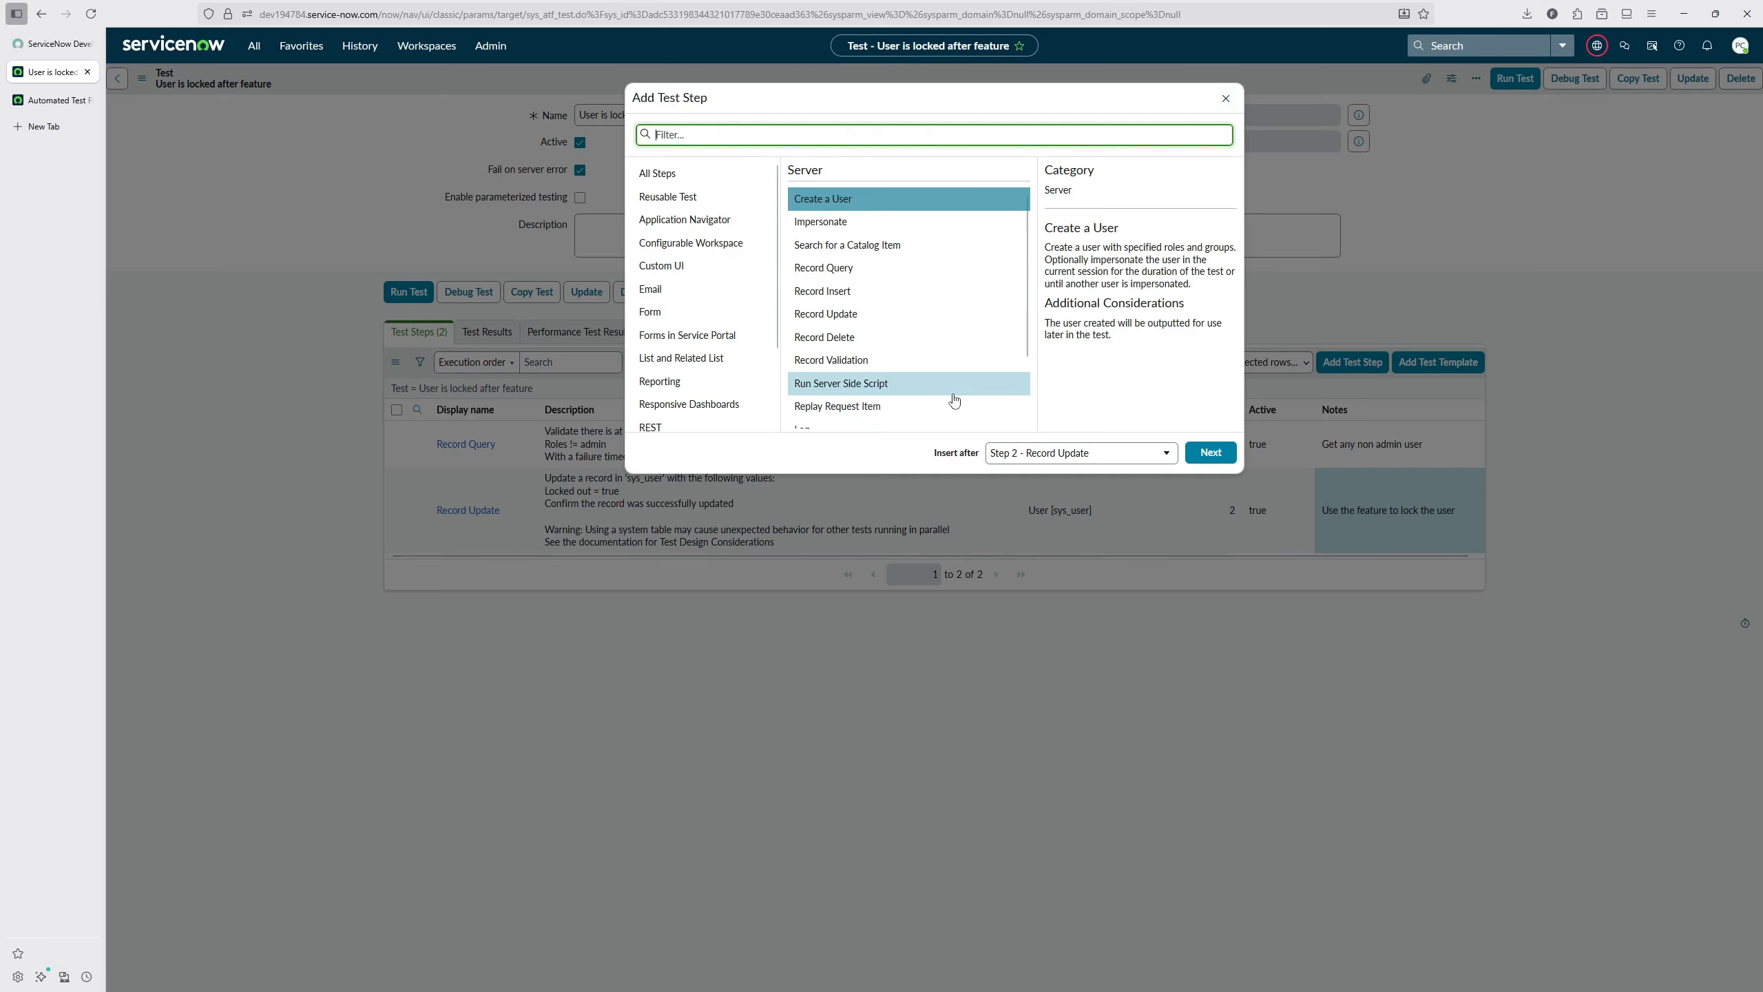
{"action": "left_click", "coordinate": [902, 359]}
{"action": "left_click", "coordinate": [1211, 452]}
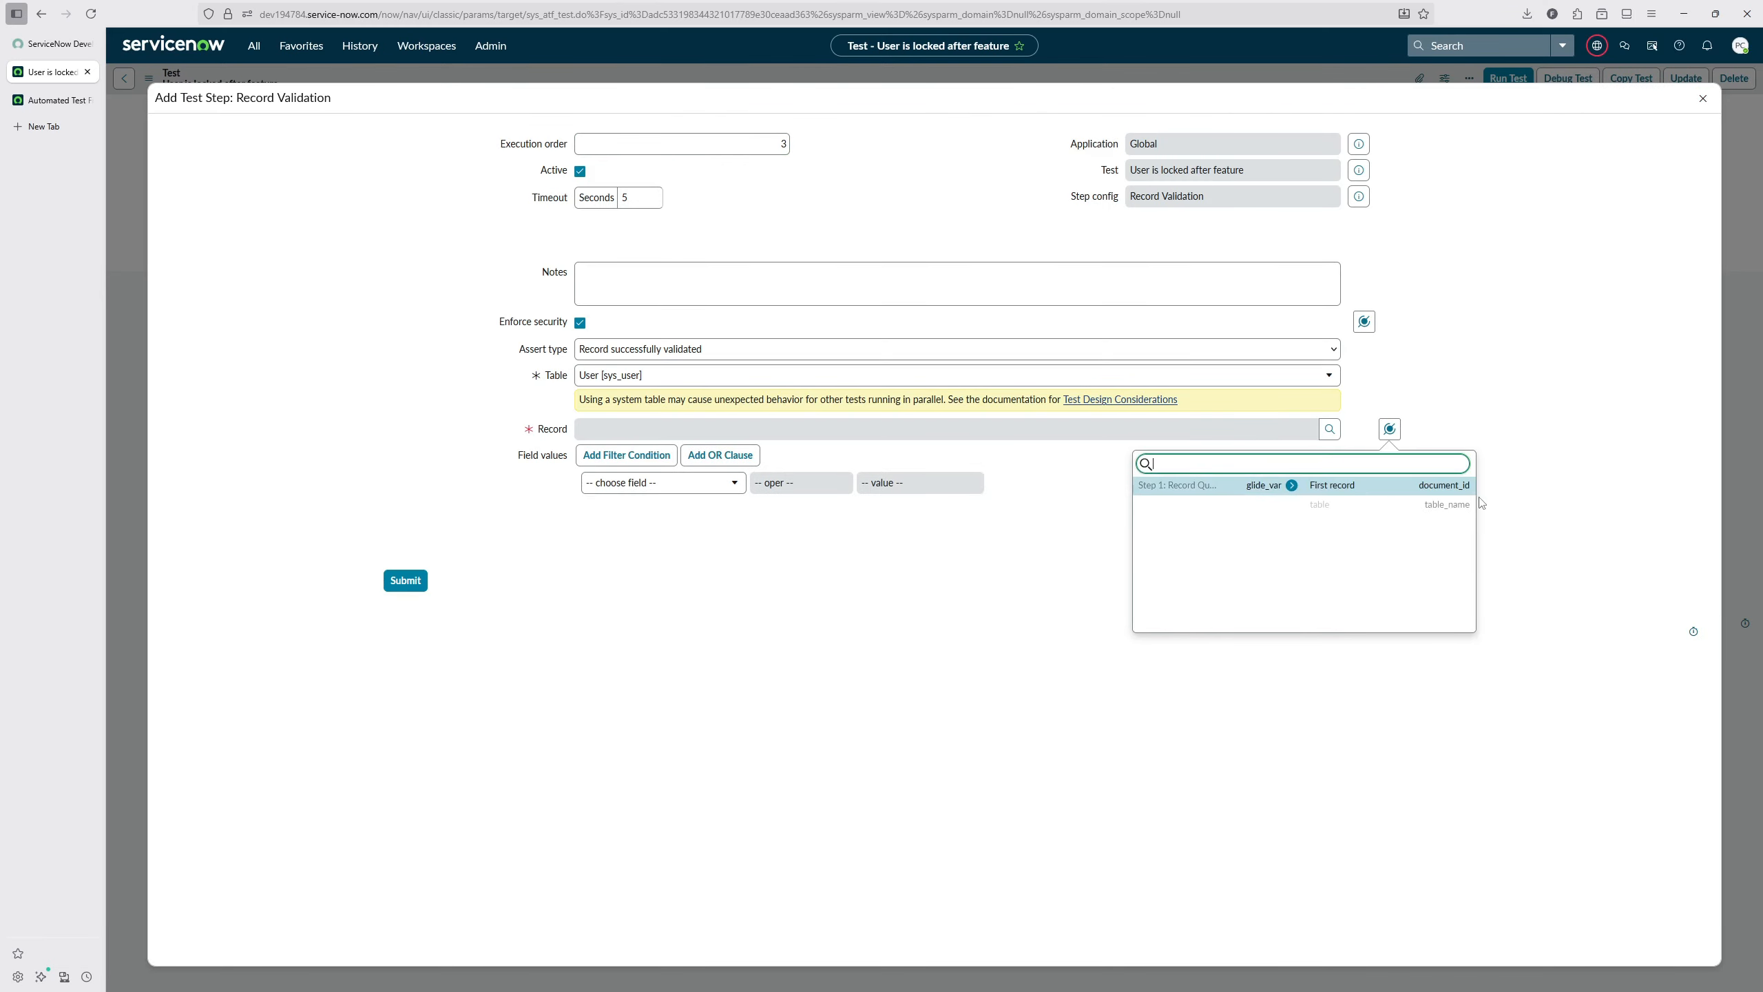
{"action": "left_click", "coordinate": [1332, 485]}
{"action": "left_click", "coordinate": [663, 482]}
{"action": "type", "text": "loc"}
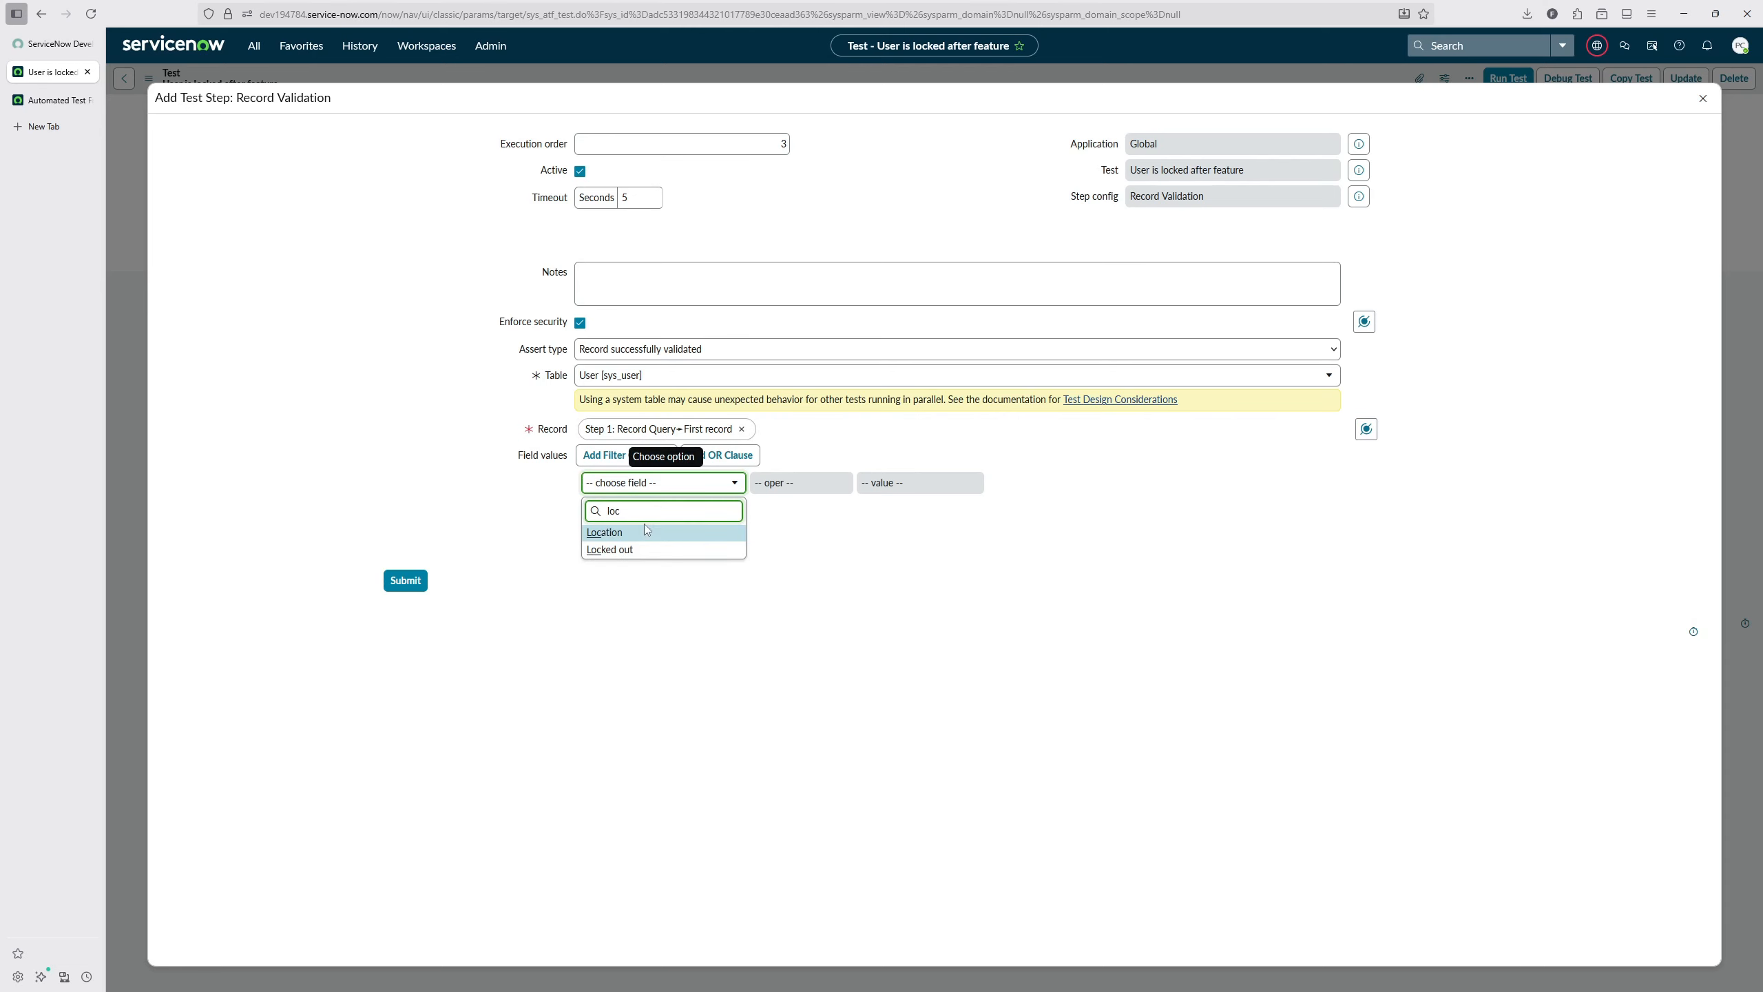
{"action": "left_click", "coordinate": [610, 549]}
{"action": "left_click", "coordinate": [405, 580]}
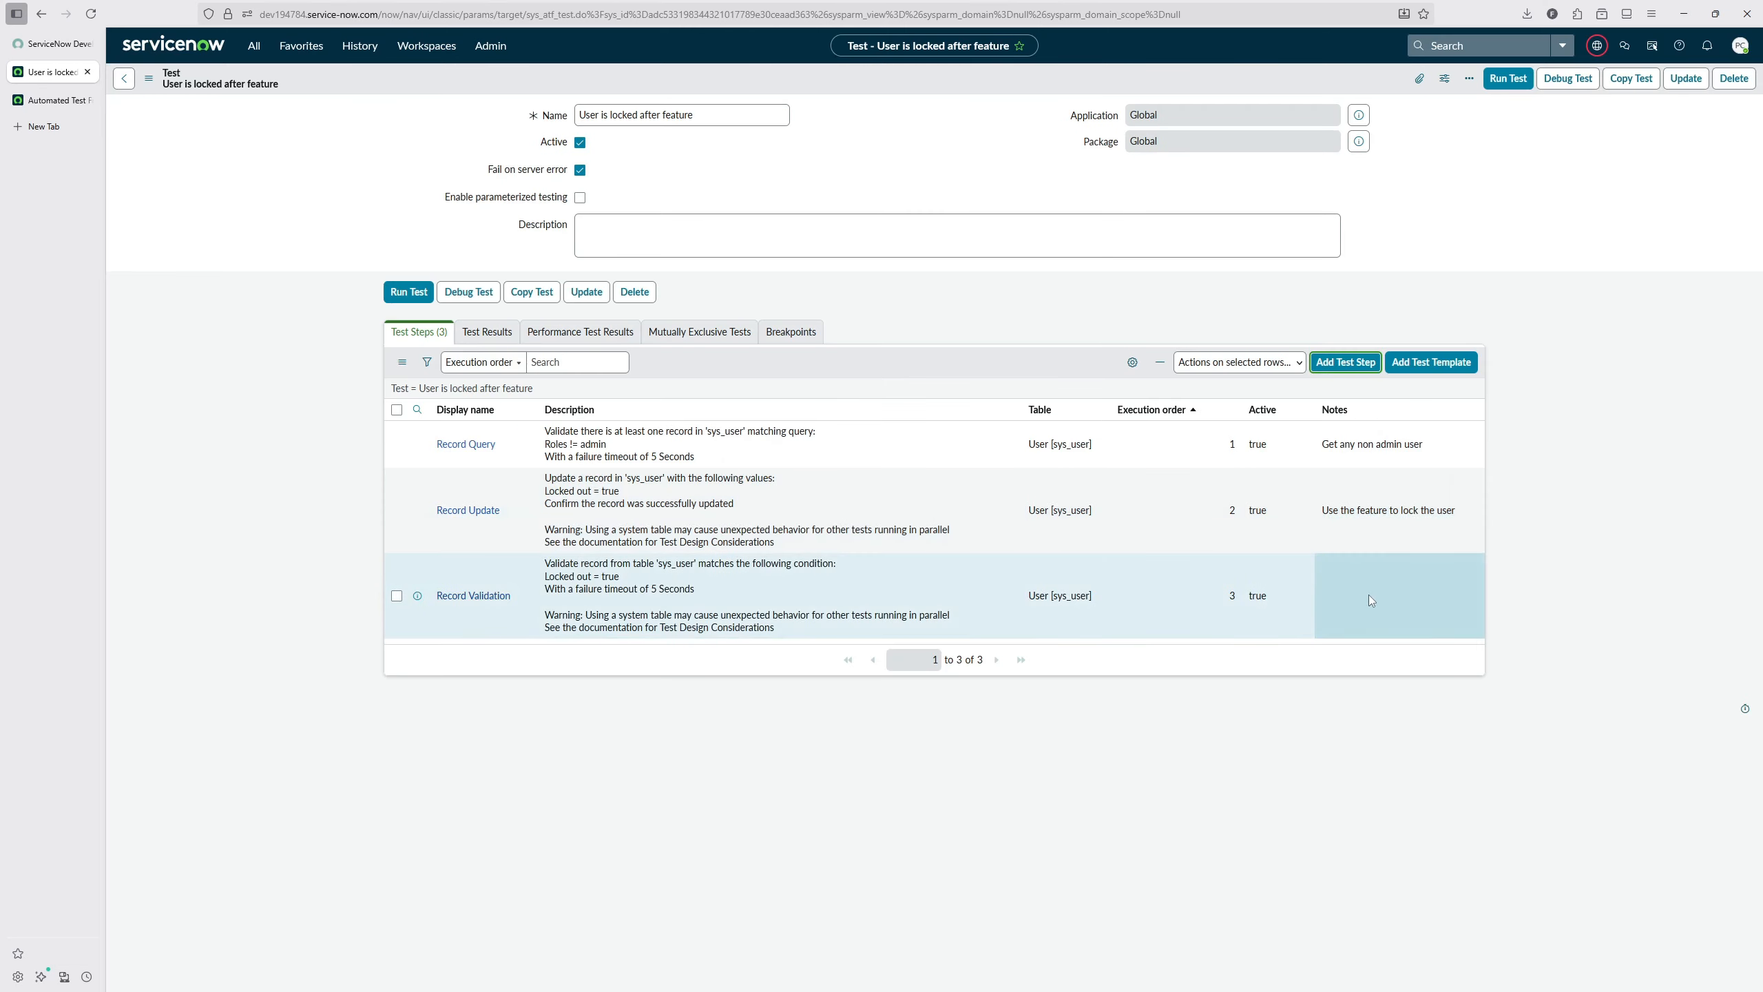
Step: Set the Record Validation step's note to "Validate field state"
{"action": "double_click", "coordinate": [1369, 595]}
{"action": "type", "text": "Validate field state"}
{"action": "key", "text": "Return"}
Step: Run the test and check in its result which user record the Record Update step changed
{"action": "left_click", "coordinate": [1495, 80]}
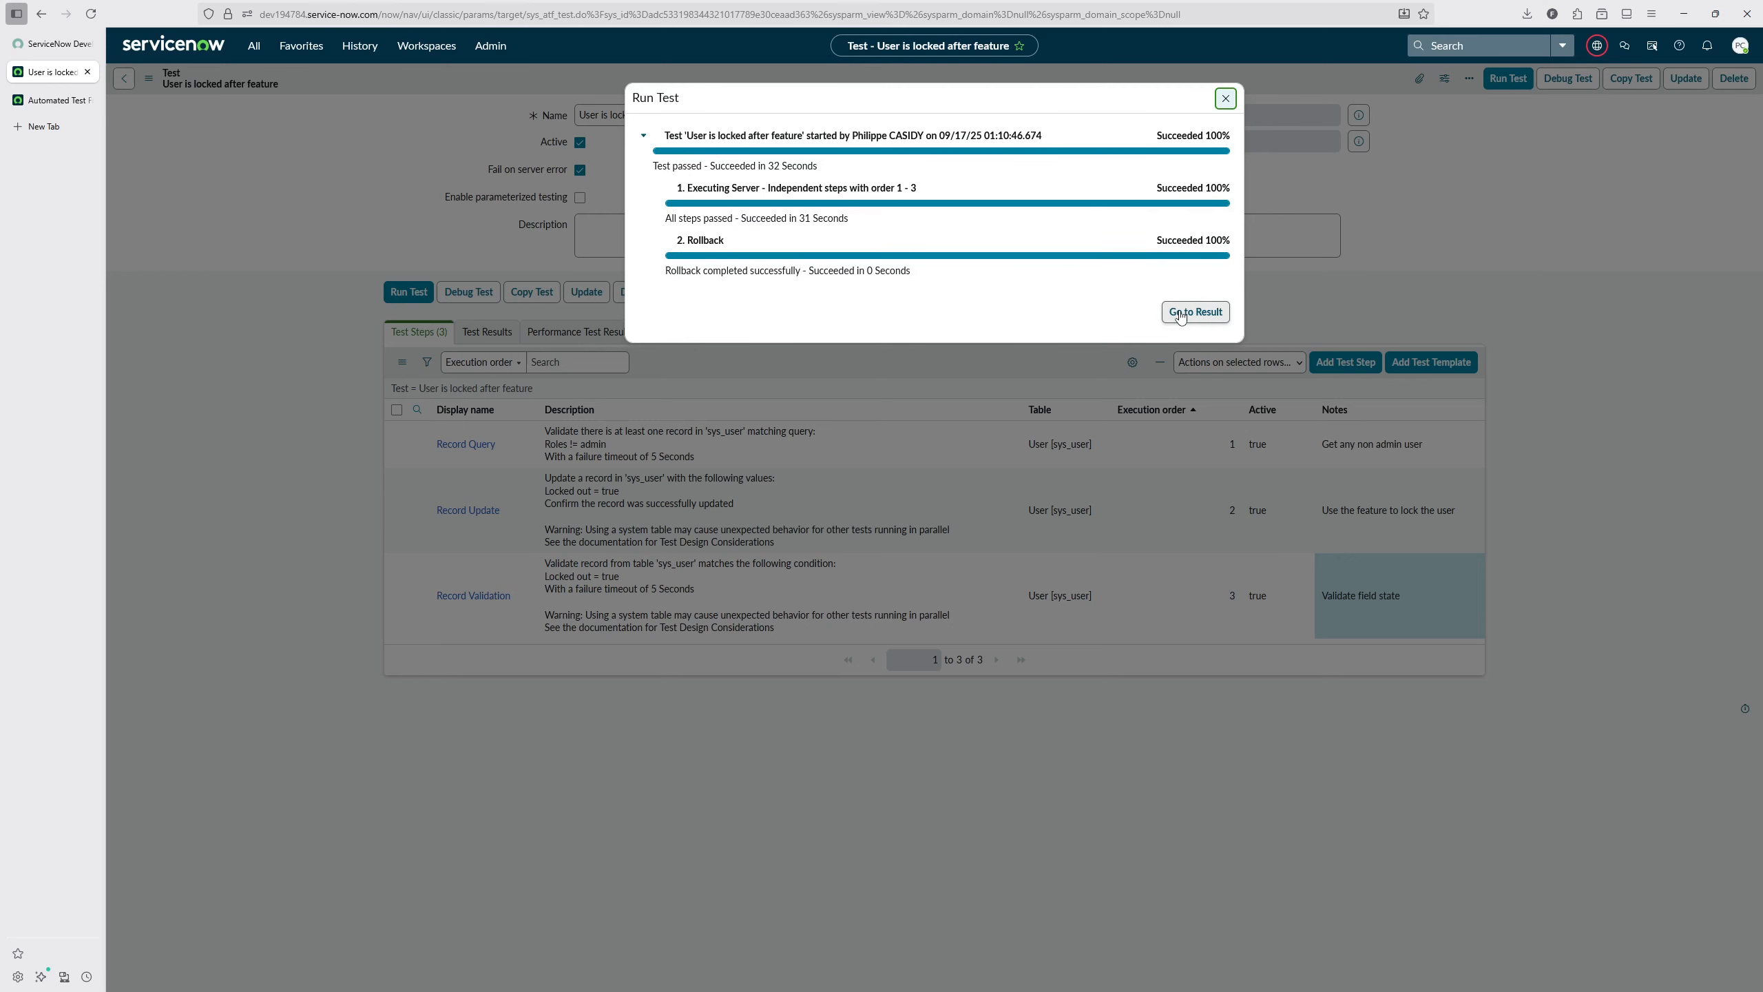
{"action": "left_click", "coordinate": [1179, 314]}
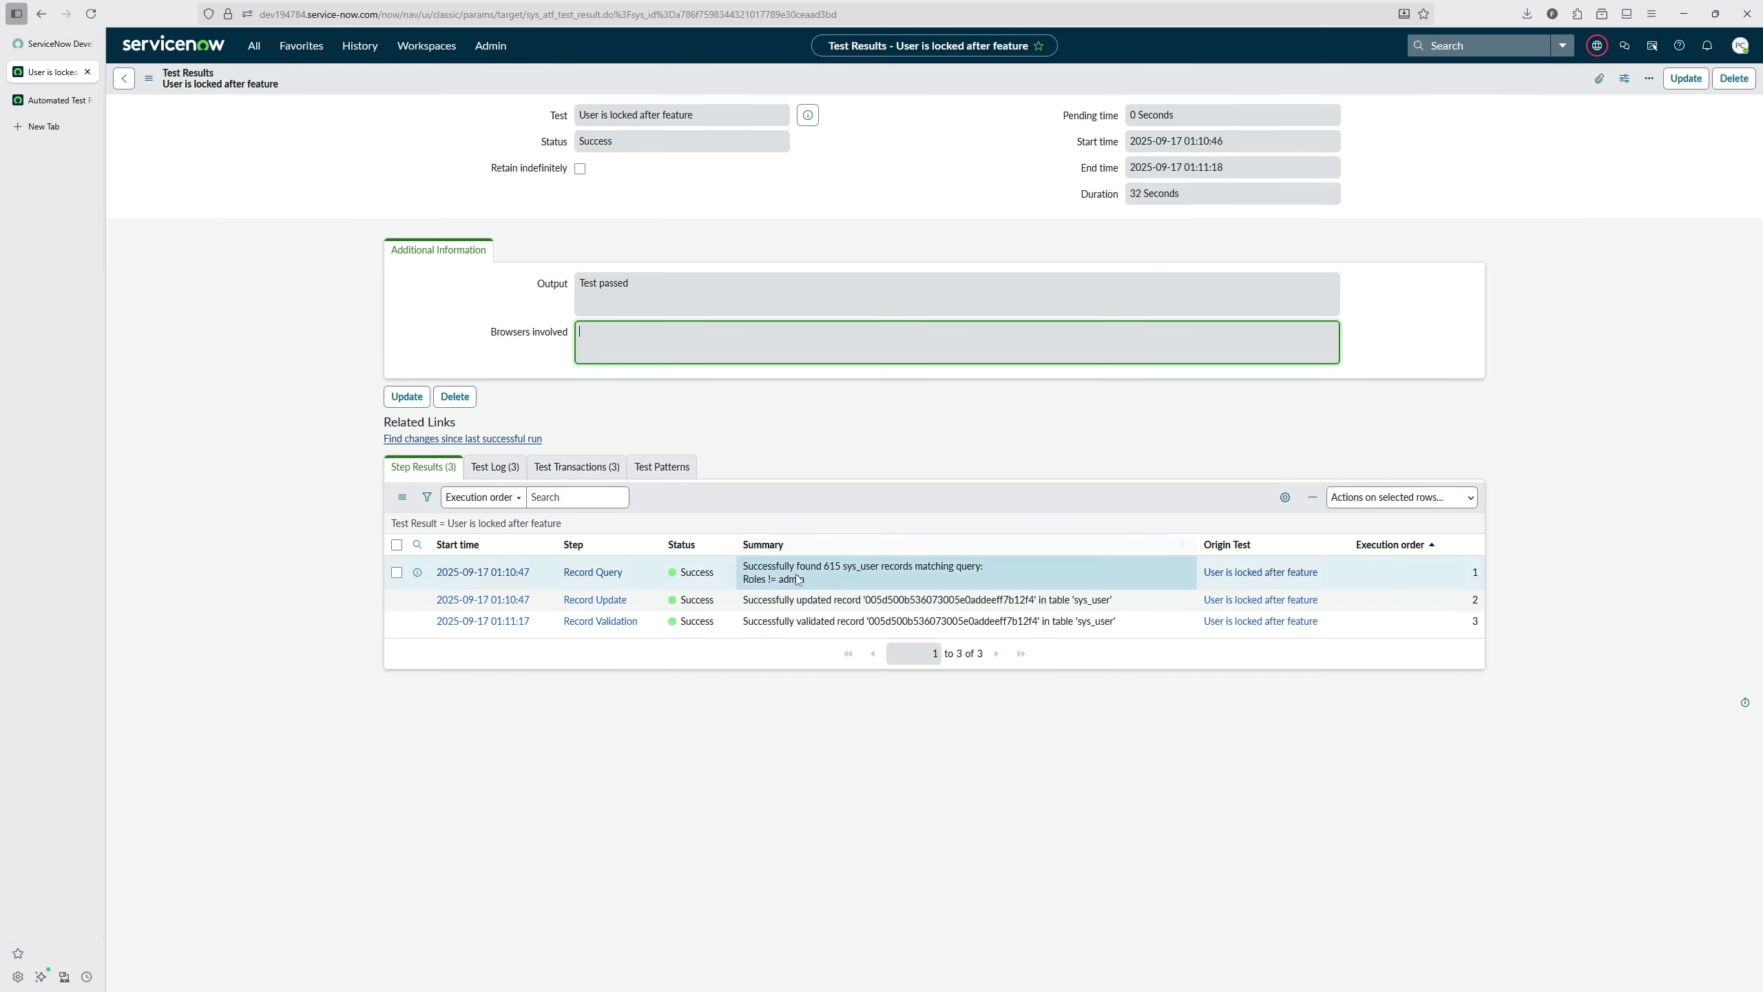
{"action": "left_click_drag", "start_coordinate": [866, 601], "coordinate": [1031, 602]}
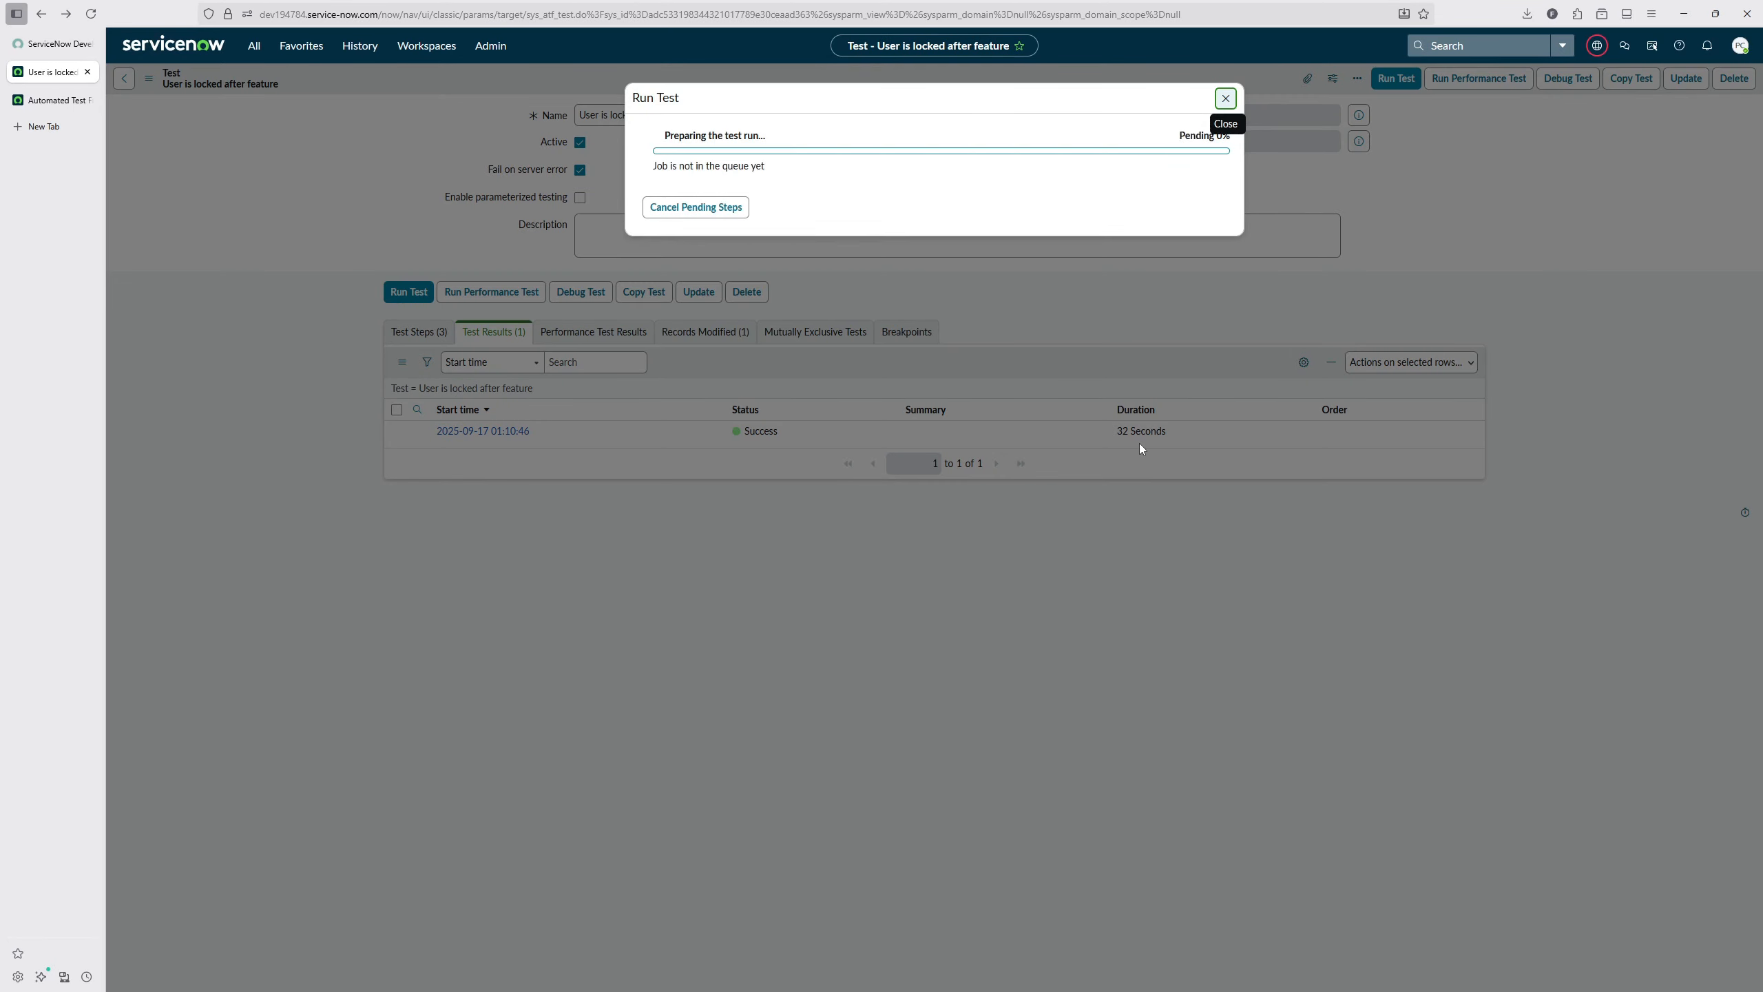
Step: Run the test again and compare the updated user record across the results of the repeated runs
{"action": "left_click", "coordinate": [1222, 99]}
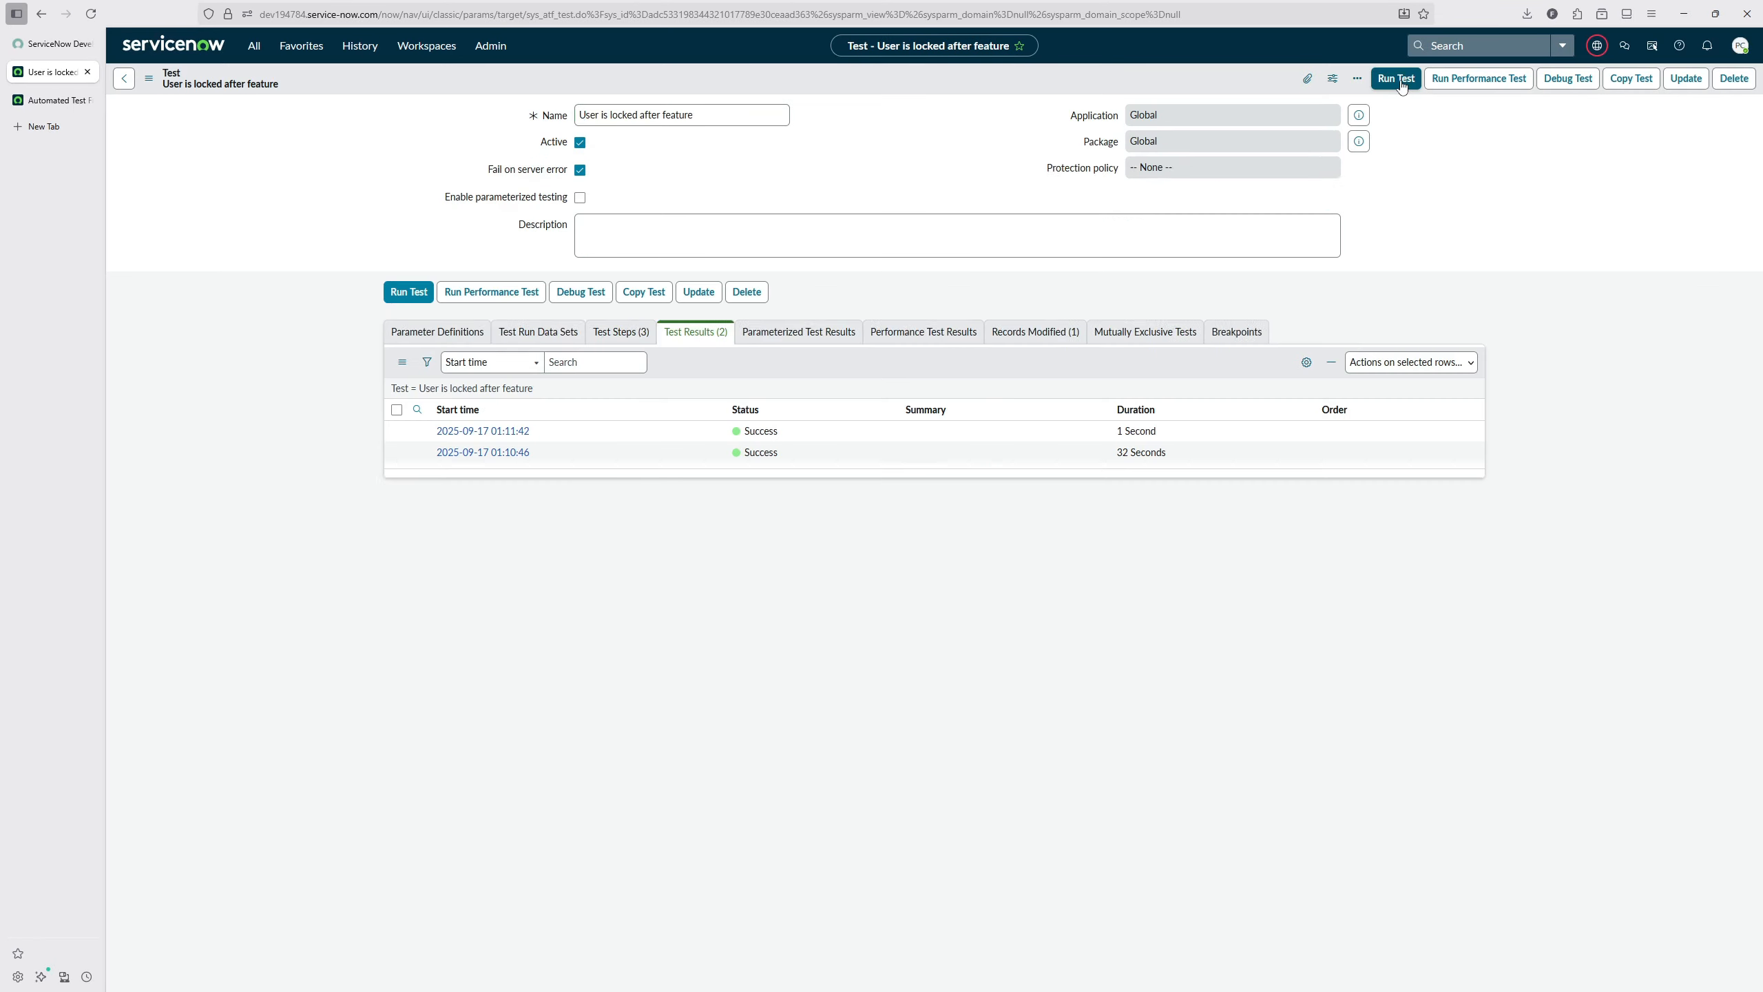
{"action": "left_click", "coordinate": [1397, 78]}
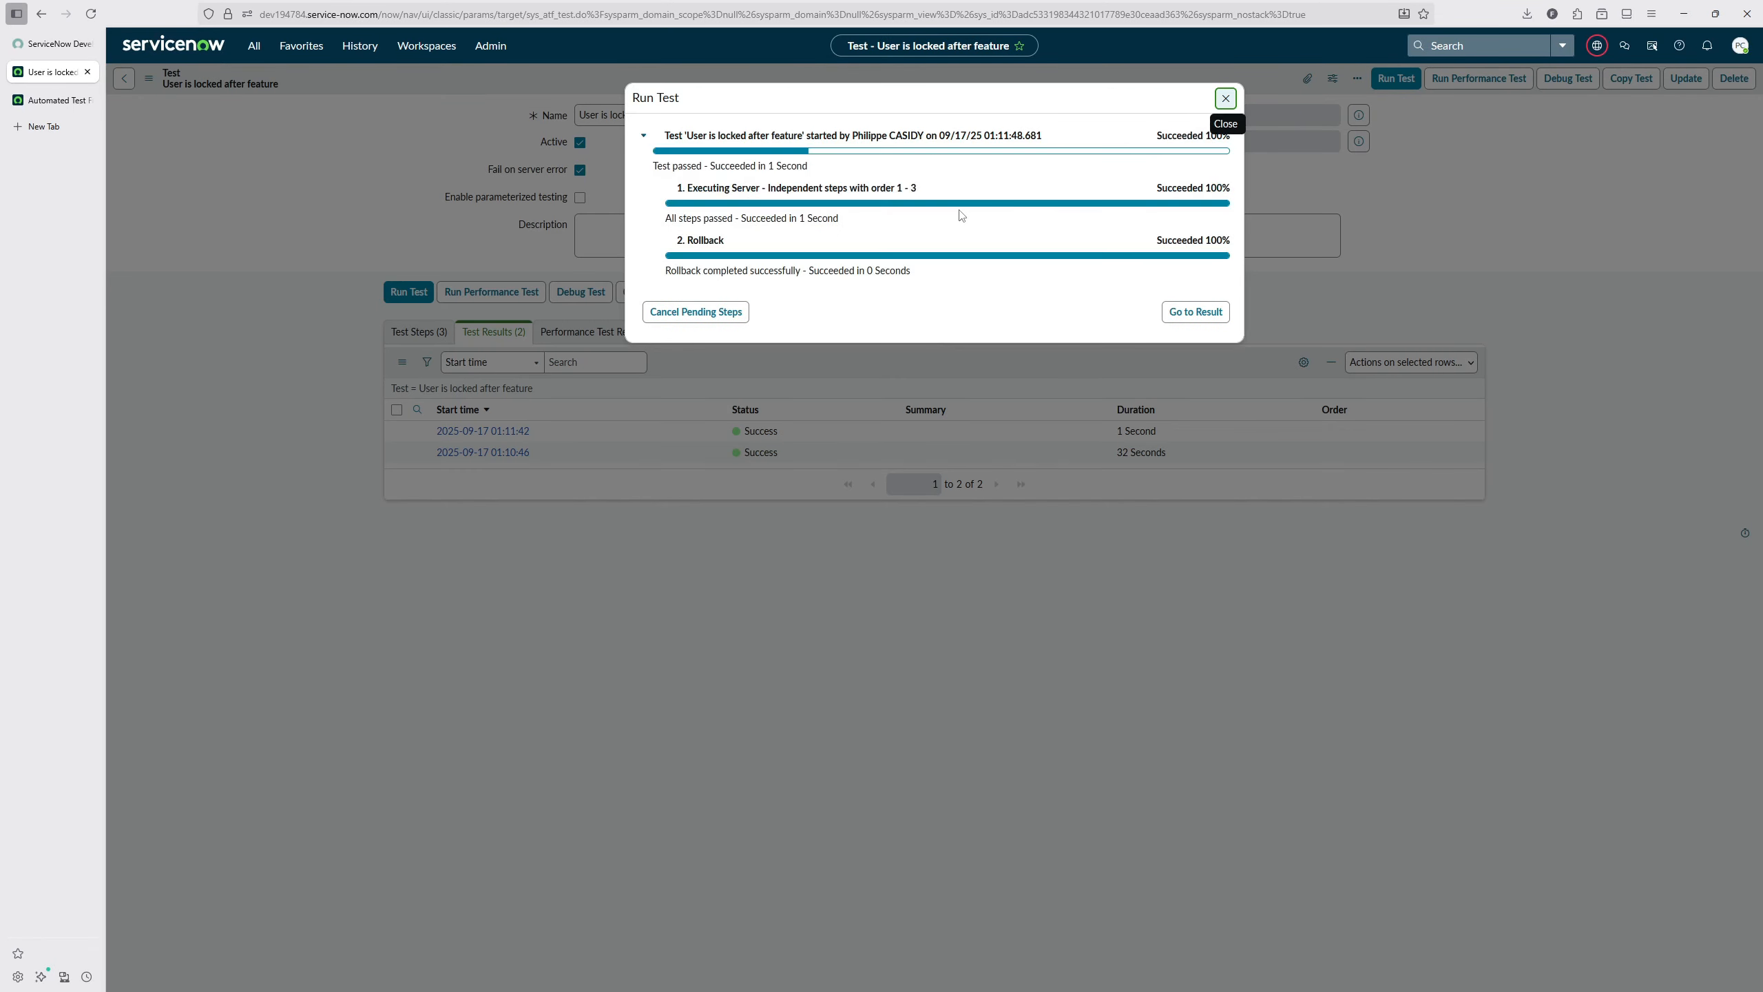
{"action": "left_click", "coordinate": [1195, 311]}
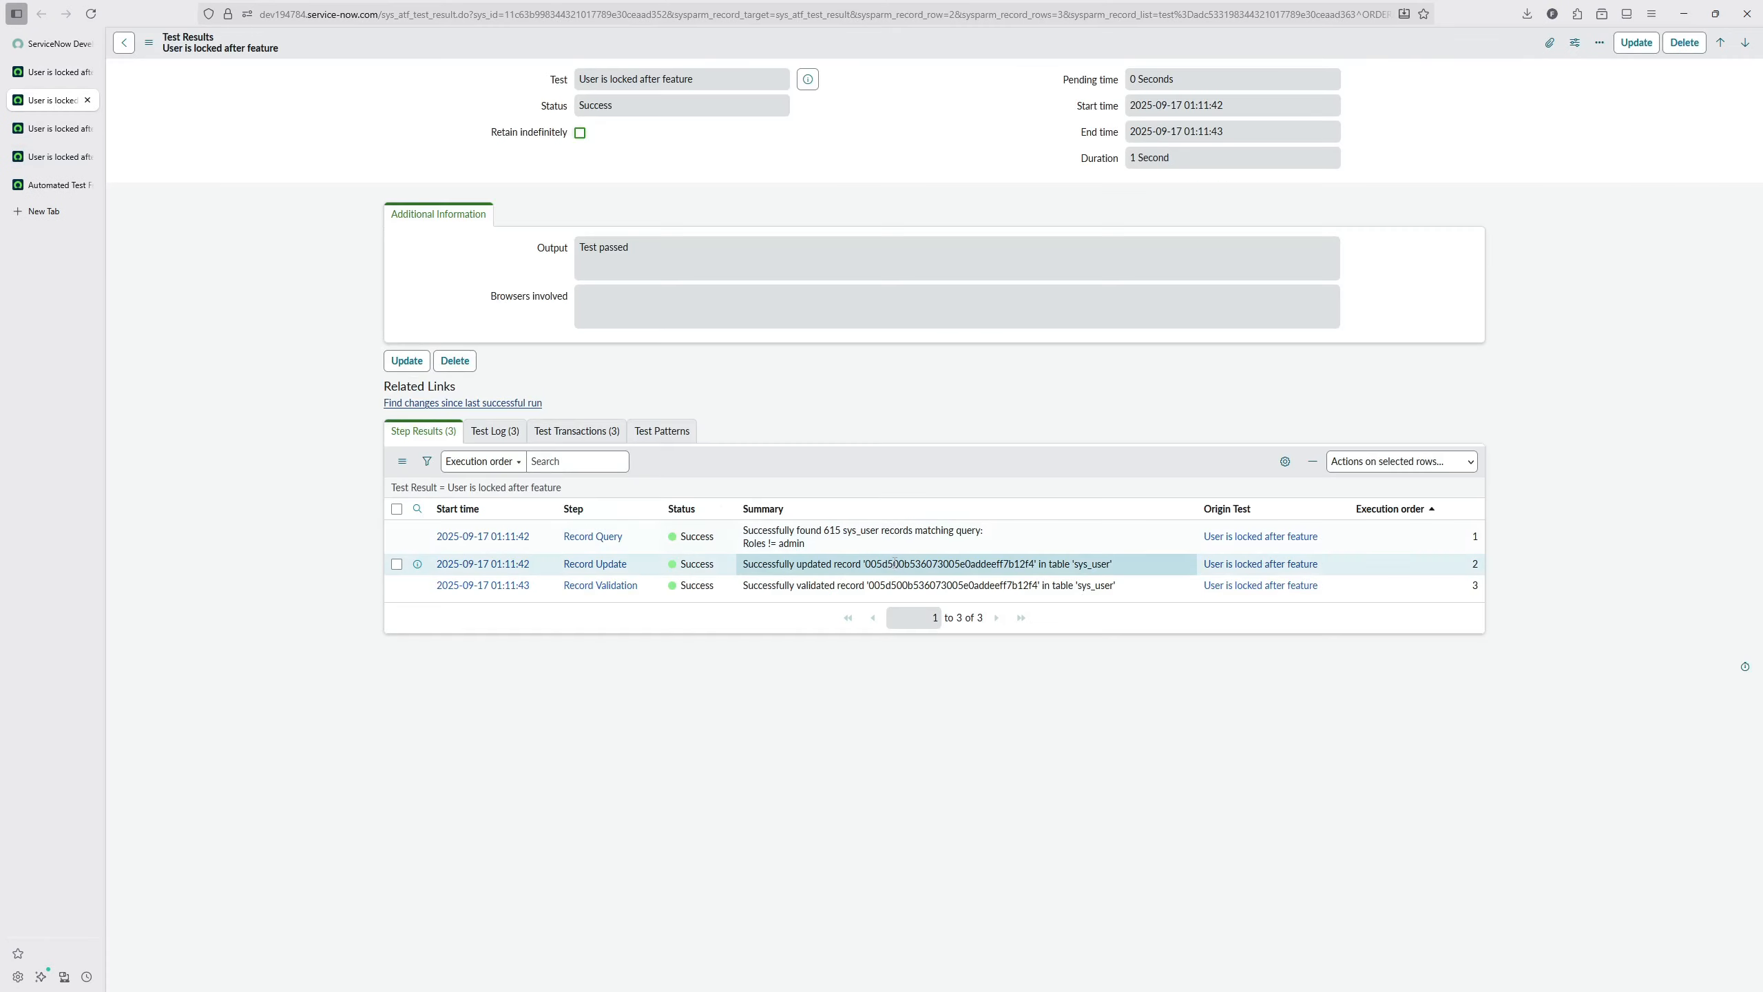
{"action": "left_click", "coordinate": [56, 157]}
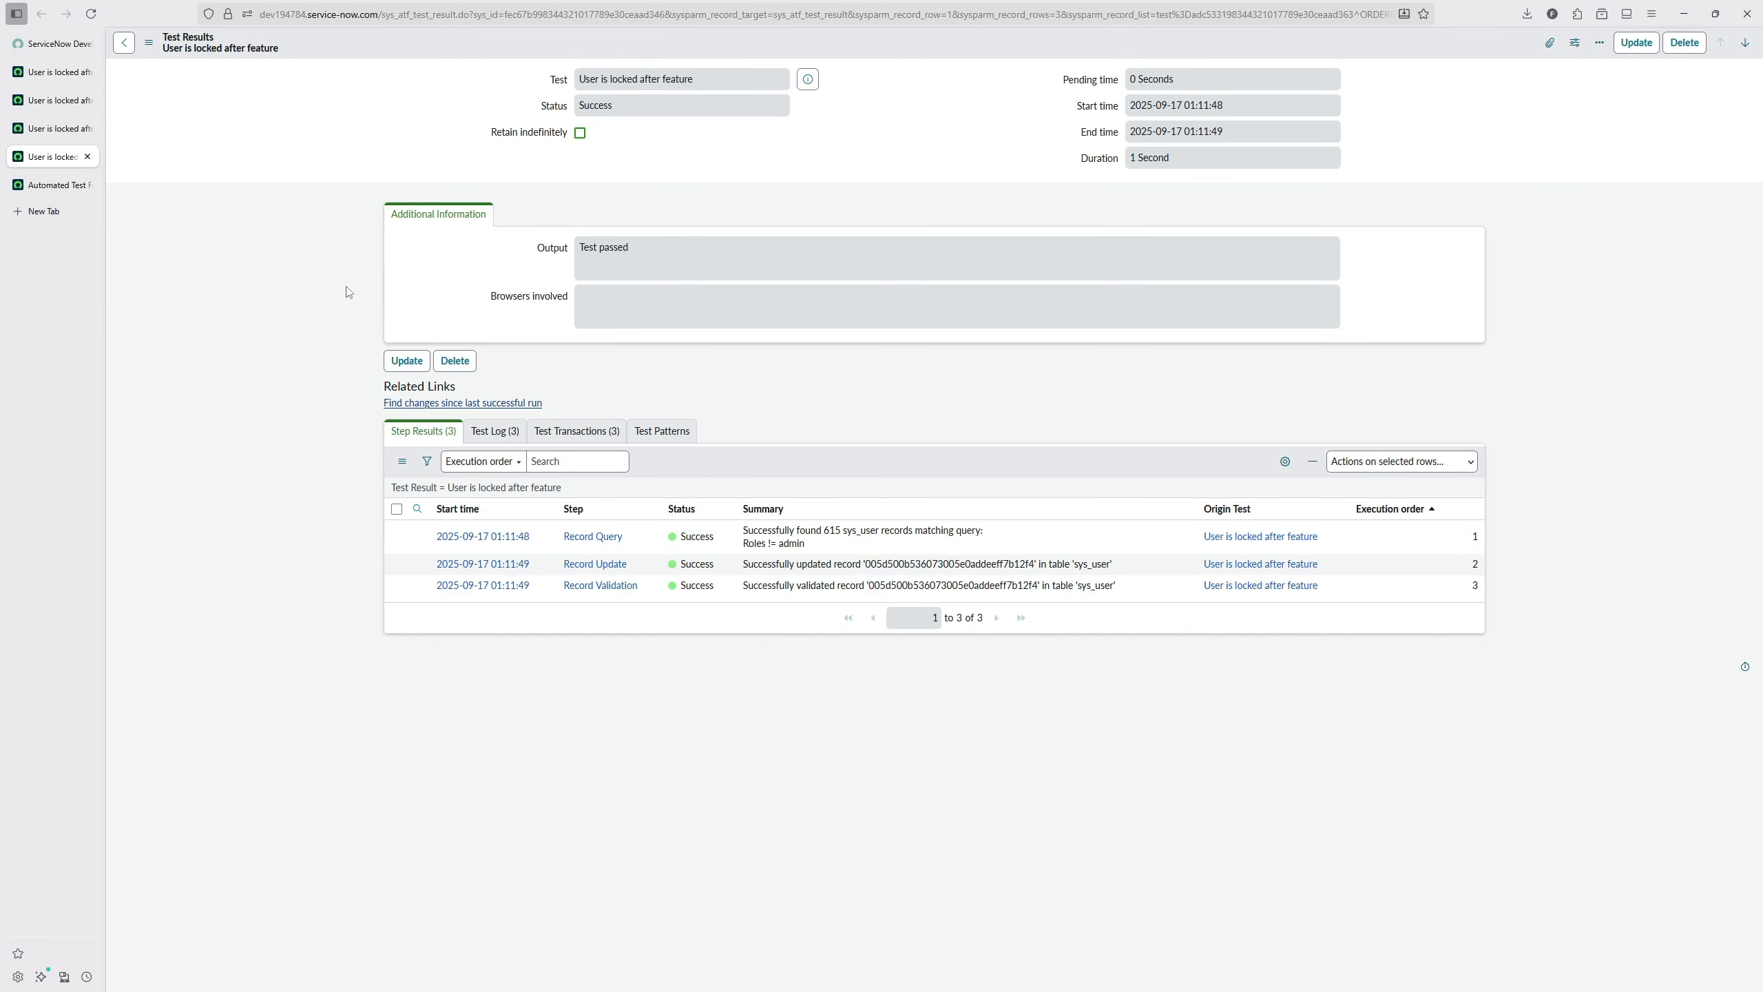
Step: Rename the test as "User is locked after feature (1 user)" and save it
{"action": "left_click", "coordinate": [46, 73]}
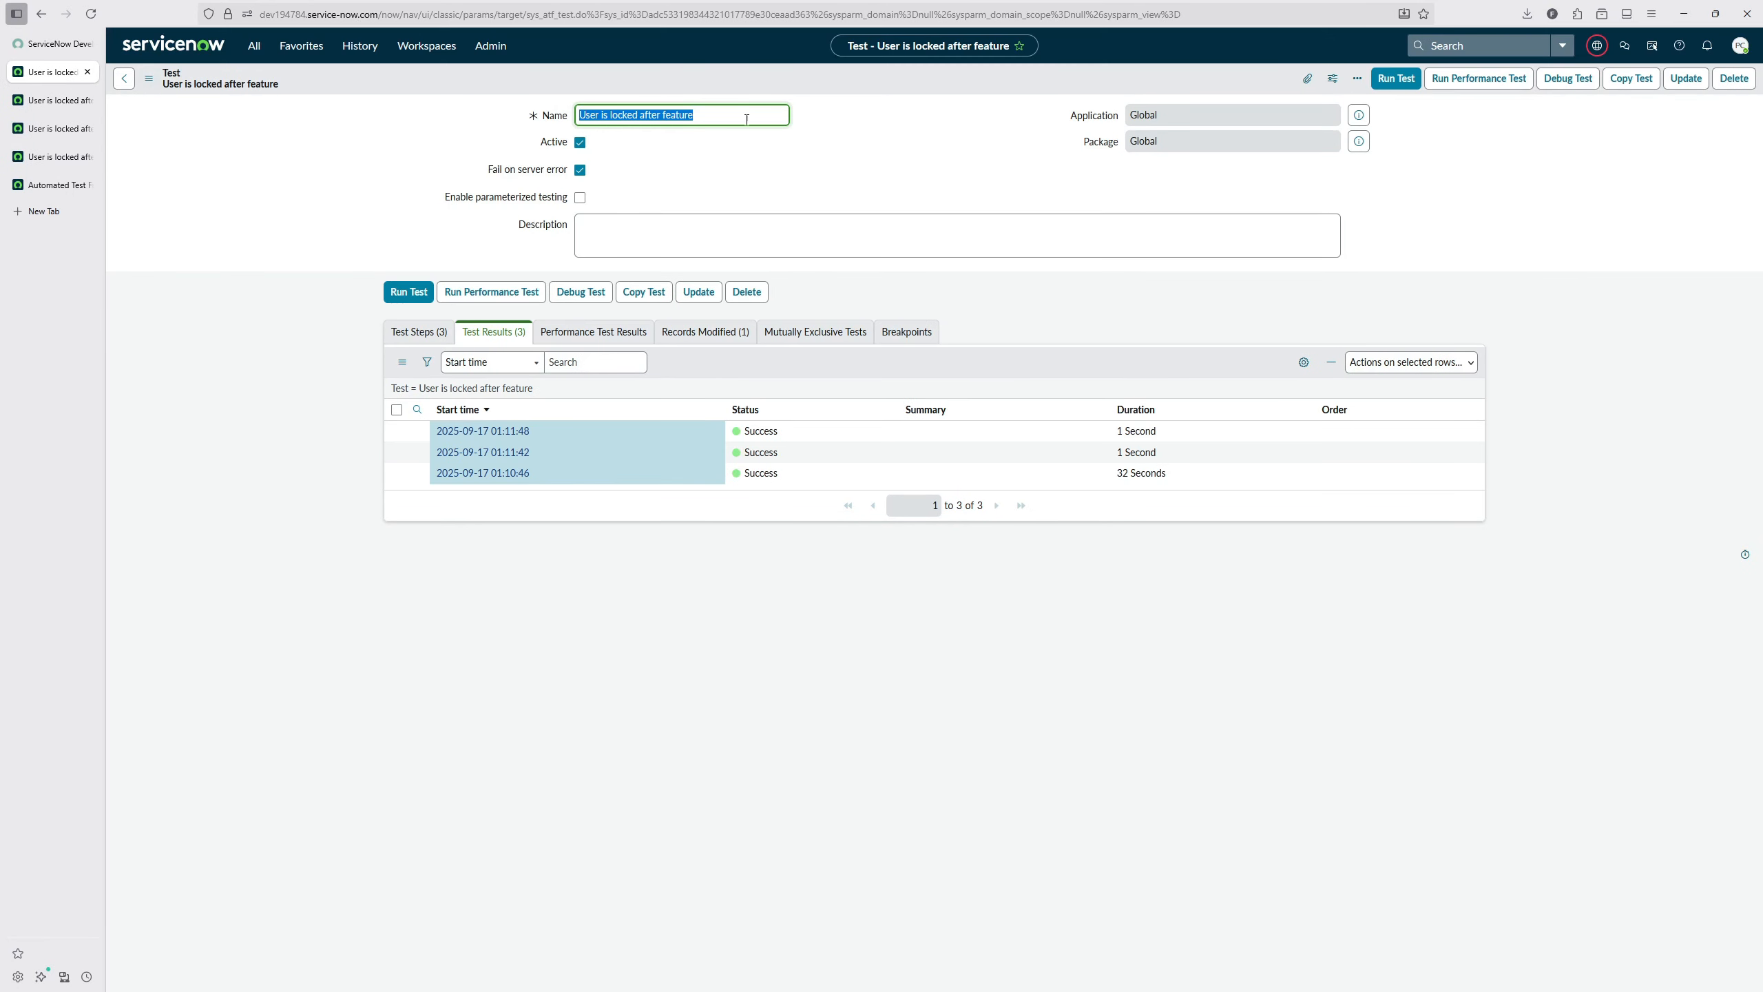
{"action": "left_click", "coordinate": [734, 118]}
{"action": "right_click", "coordinate": [1034, 91]}
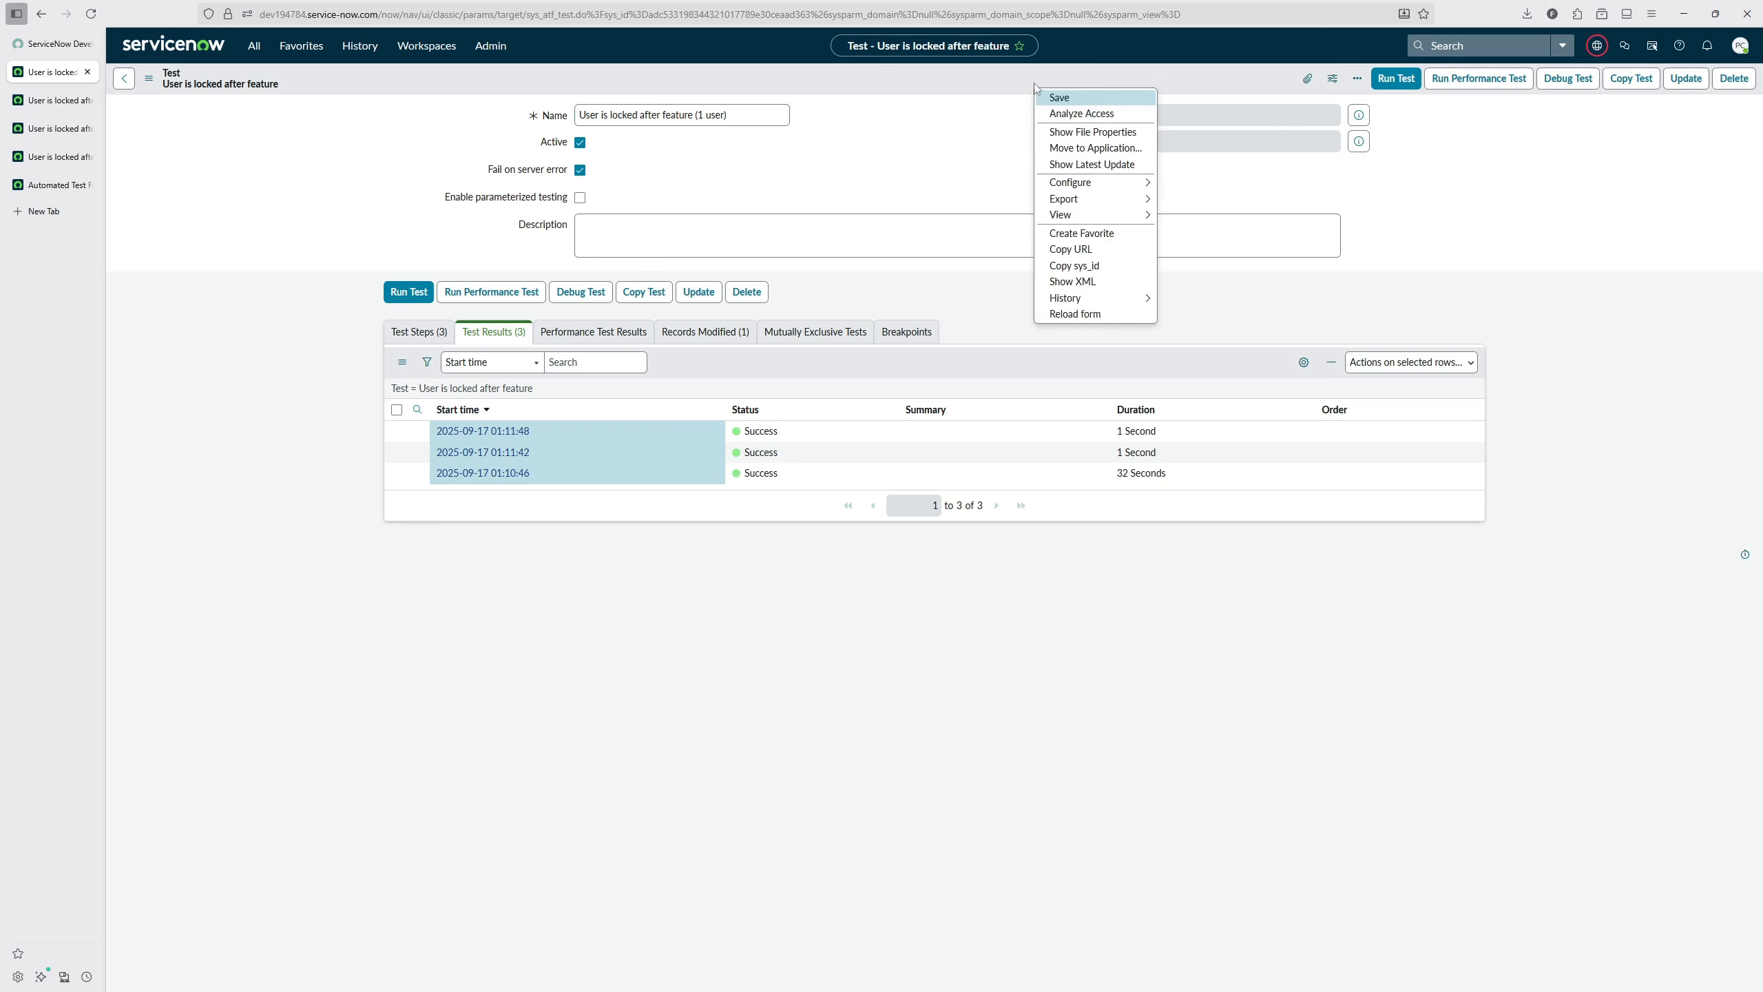
{"action": "left_click", "coordinate": [1048, 95]}
Step: Create another automated test named "User is locked after feature (All users)" and save it
{"action": "left_click", "coordinate": [254, 45]}
{"action": "type", "text": "test"}
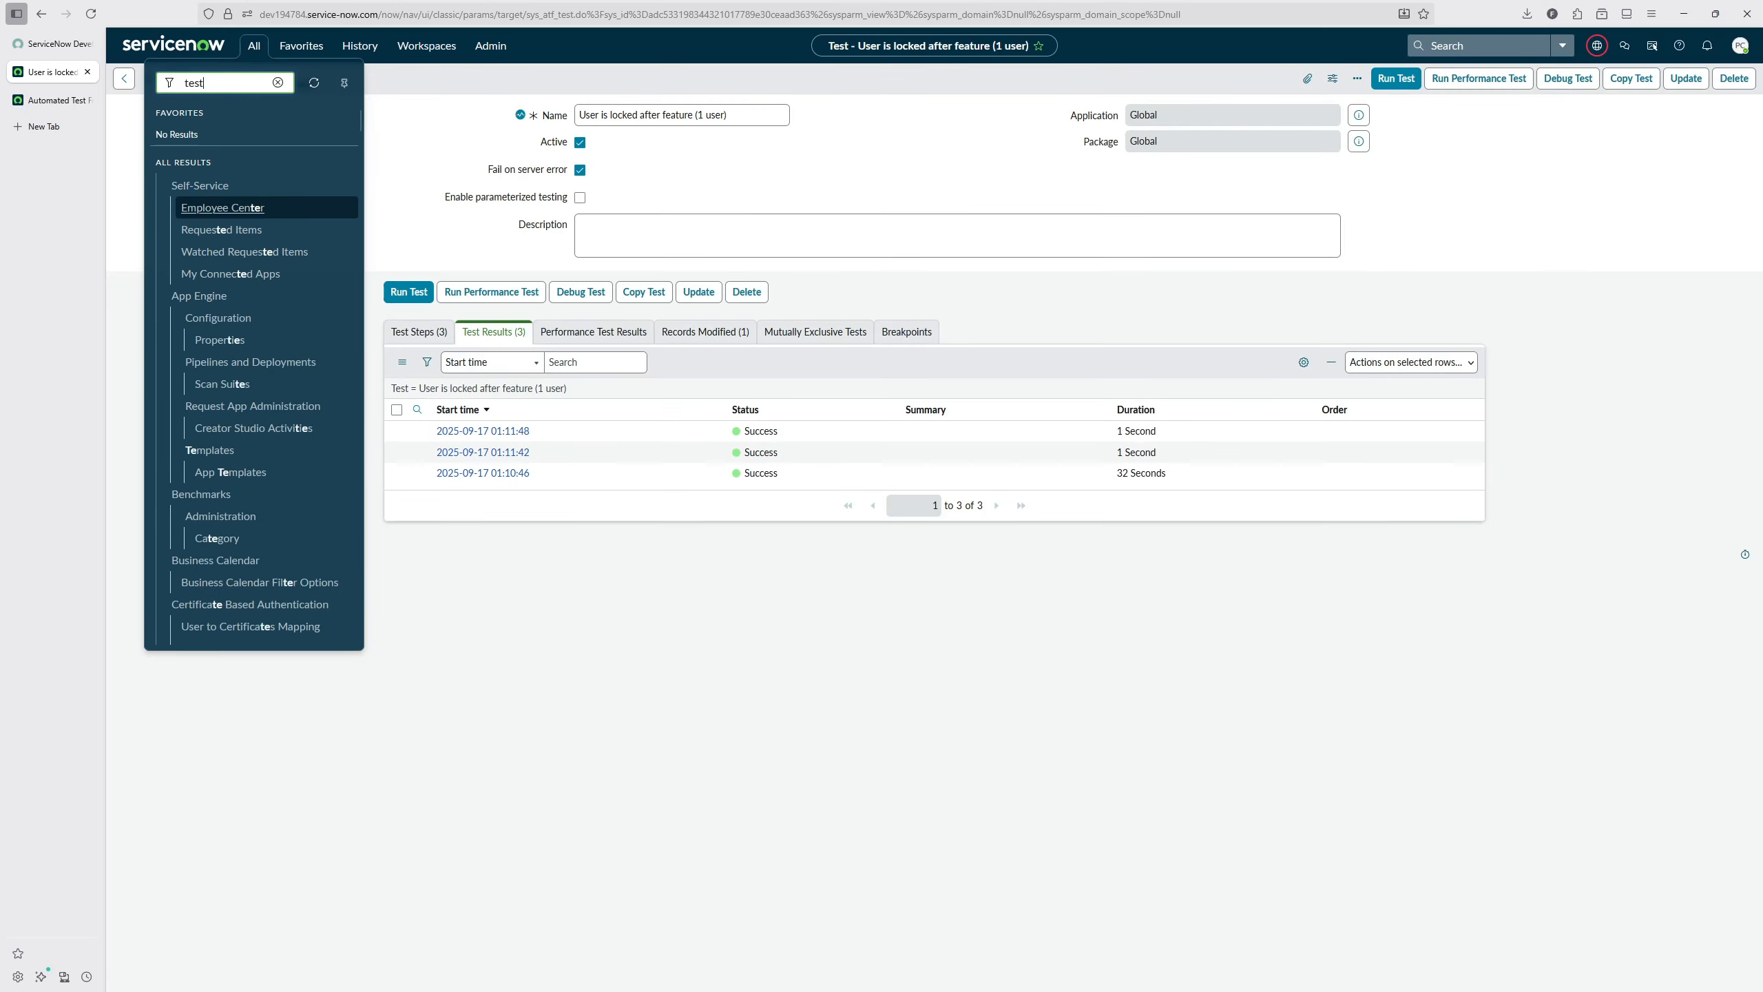
{"action": "left_click", "coordinate": [198, 301]}
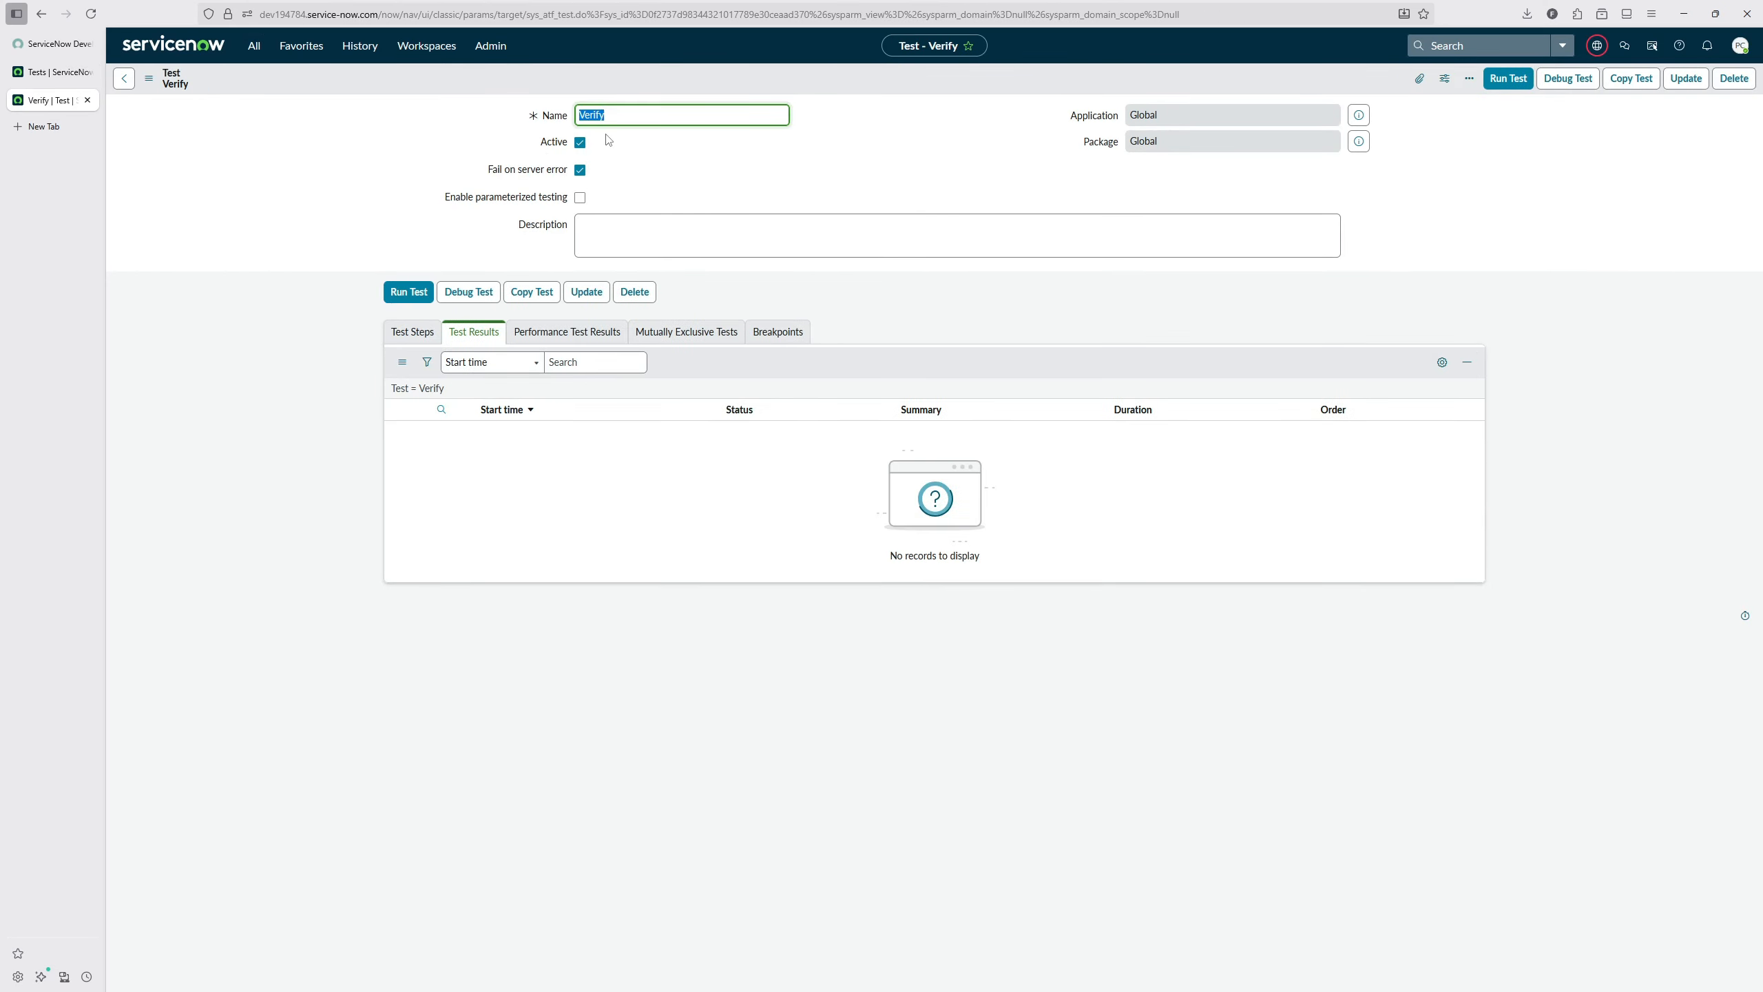
{"action": "type", "text": "User is locked after feature (1 user)"}
{"action": "right_click", "coordinate": [435, 81]}
{"action": "left_click", "coordinate": [451, 93]}
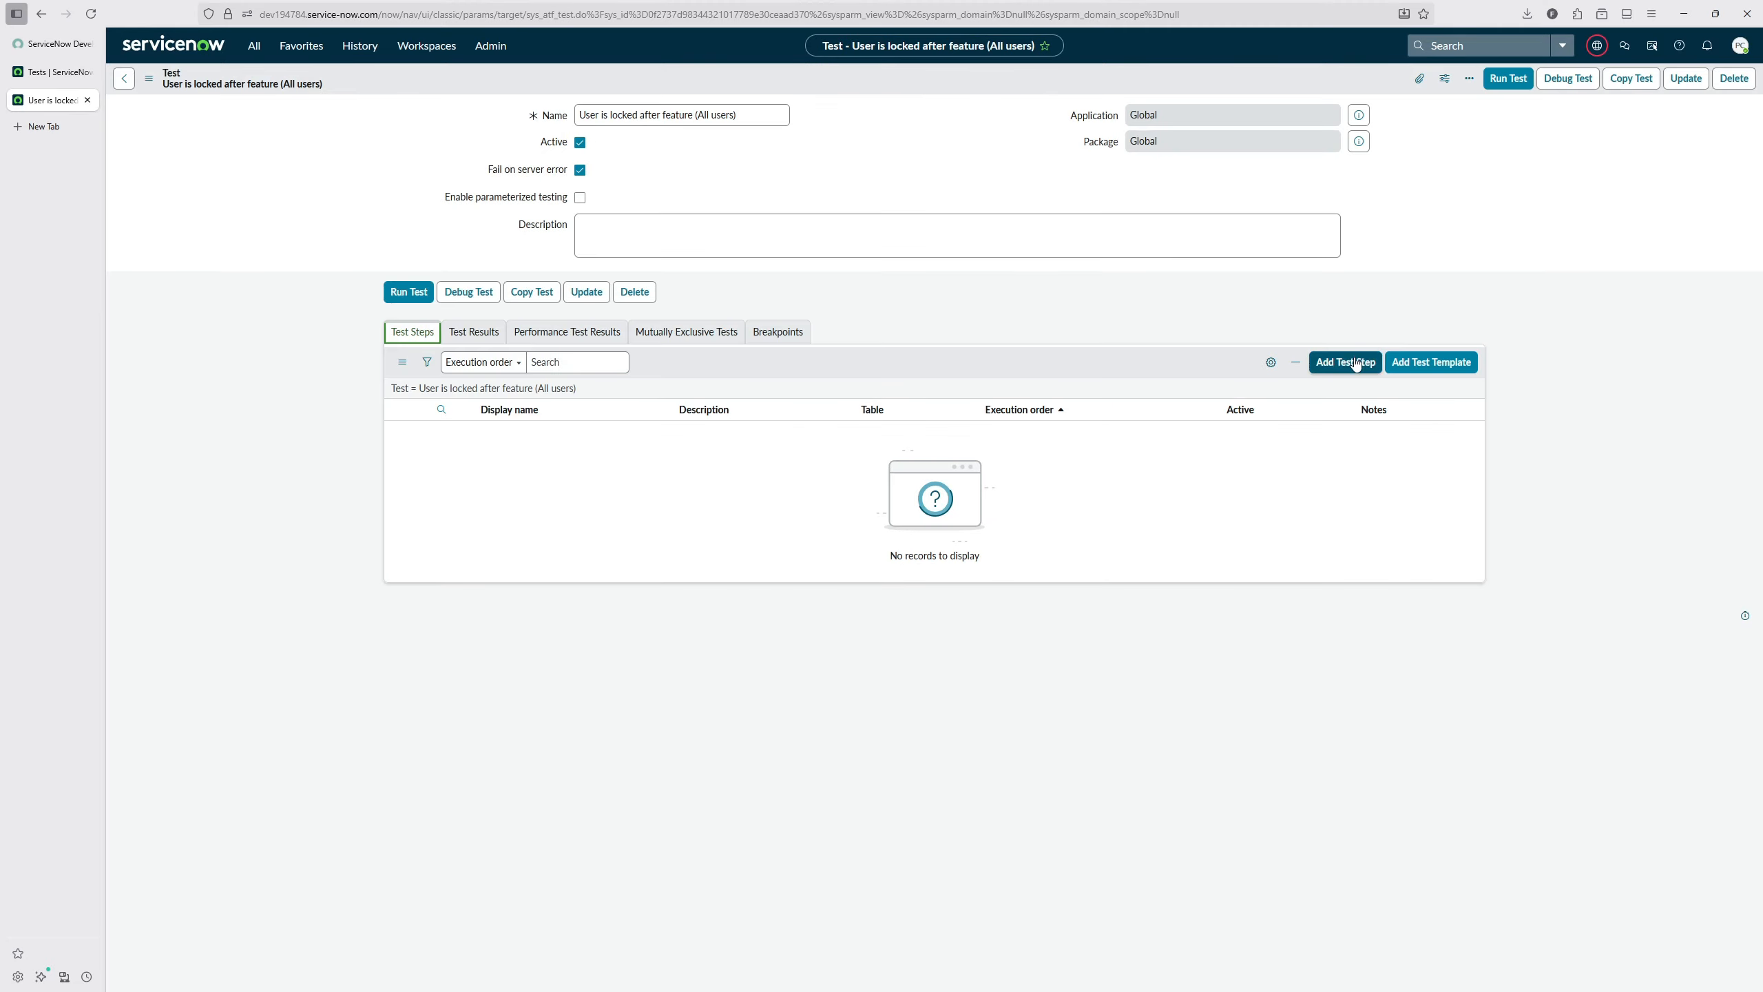
Step: Start a new Run Server Side Script step for the "User is locked after feature (All users)" test
{"action": "left_click", "coordinate": [1345, 362]}
{"action": "scroll", "coordinate": [701, 292], "scroll_direction": "down", "scroll_amount": 3}
{"action": "left_click", "coordinate": [677, 351]}
{"action": "left_click", "coordinate": [841, 383]}
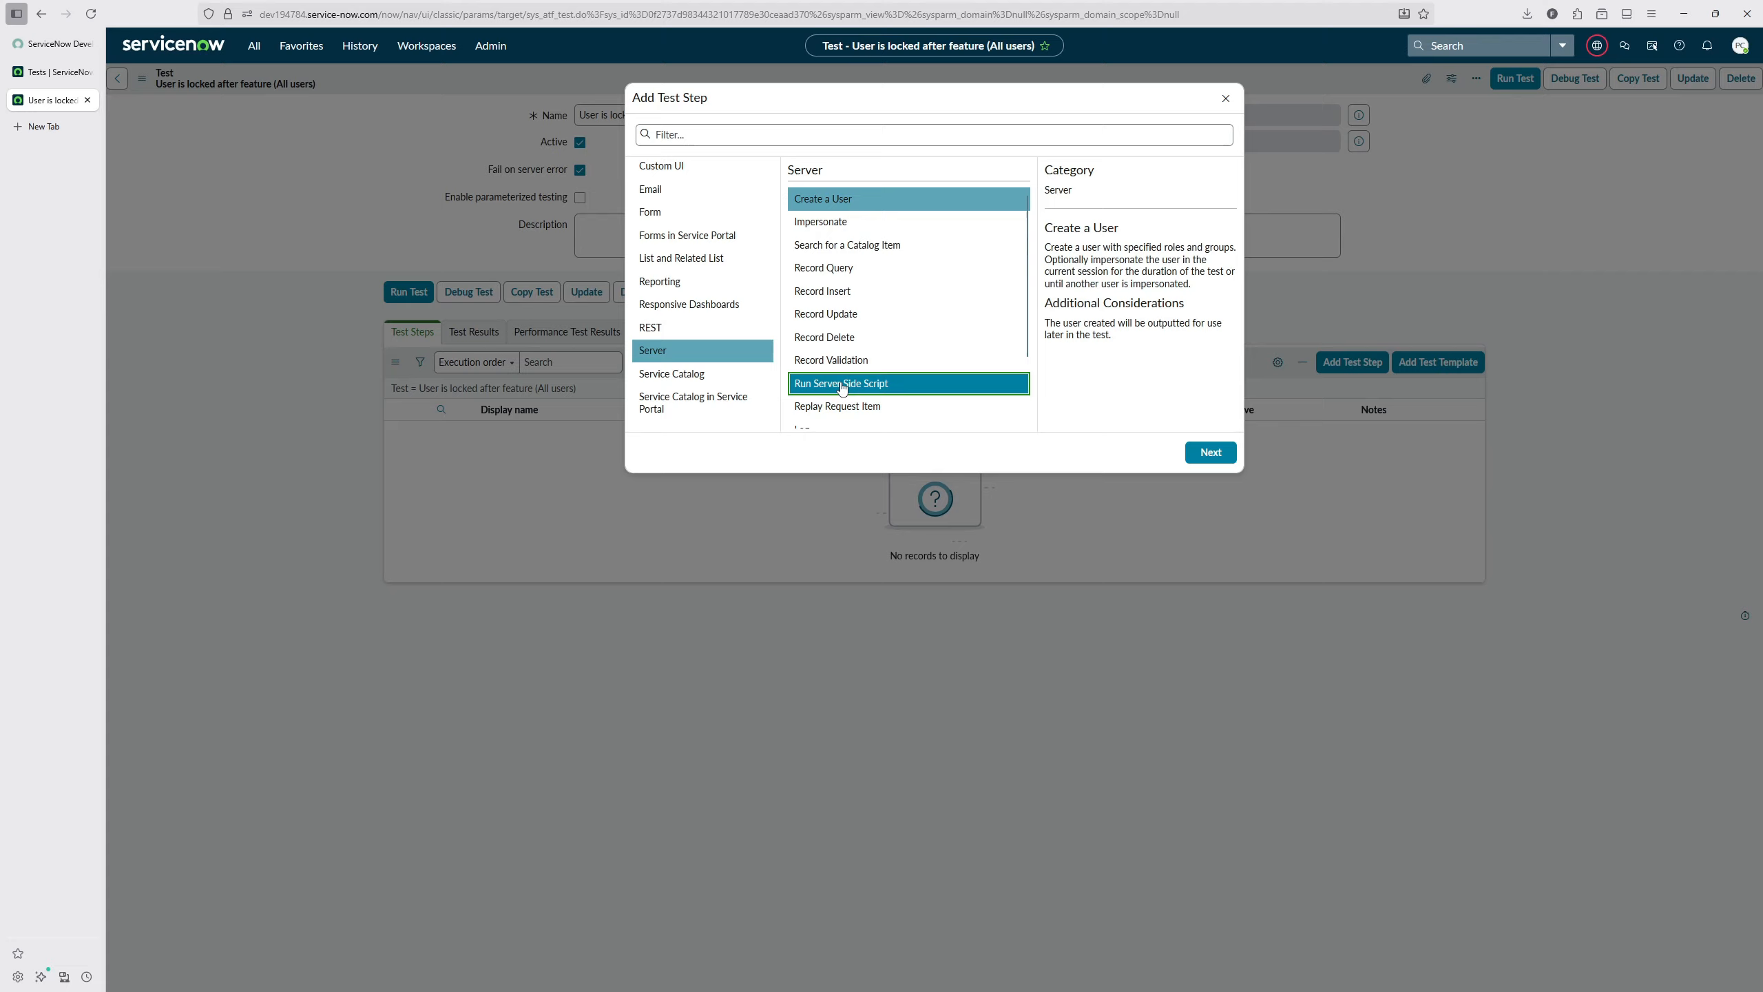
{"action": "left_click", "coordinate": [1191, 452]}
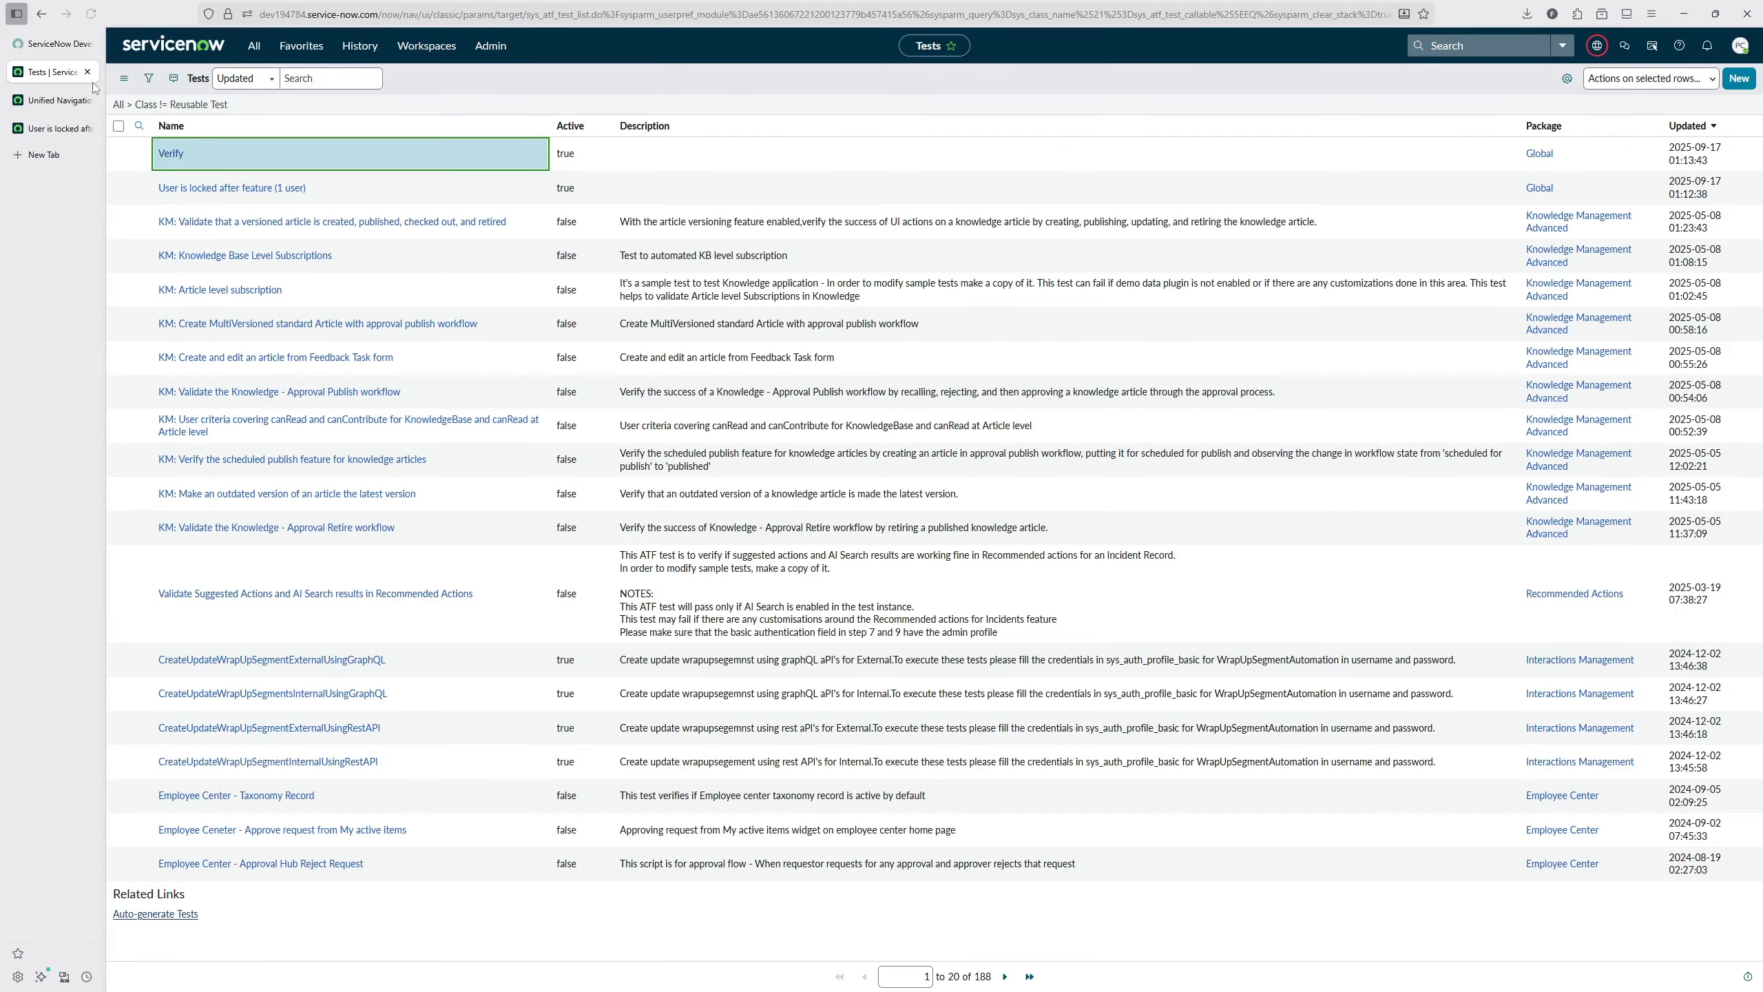
Step: Open the sys_user list, filter it to users whose Roles is not admin, and copy the filter's query
{"action": "left_click", "coordinate": [254, 45]}
{"action": "type", "text": "sys_user.list.do%3Fsysparm_clear_stack%3Dtrue"}
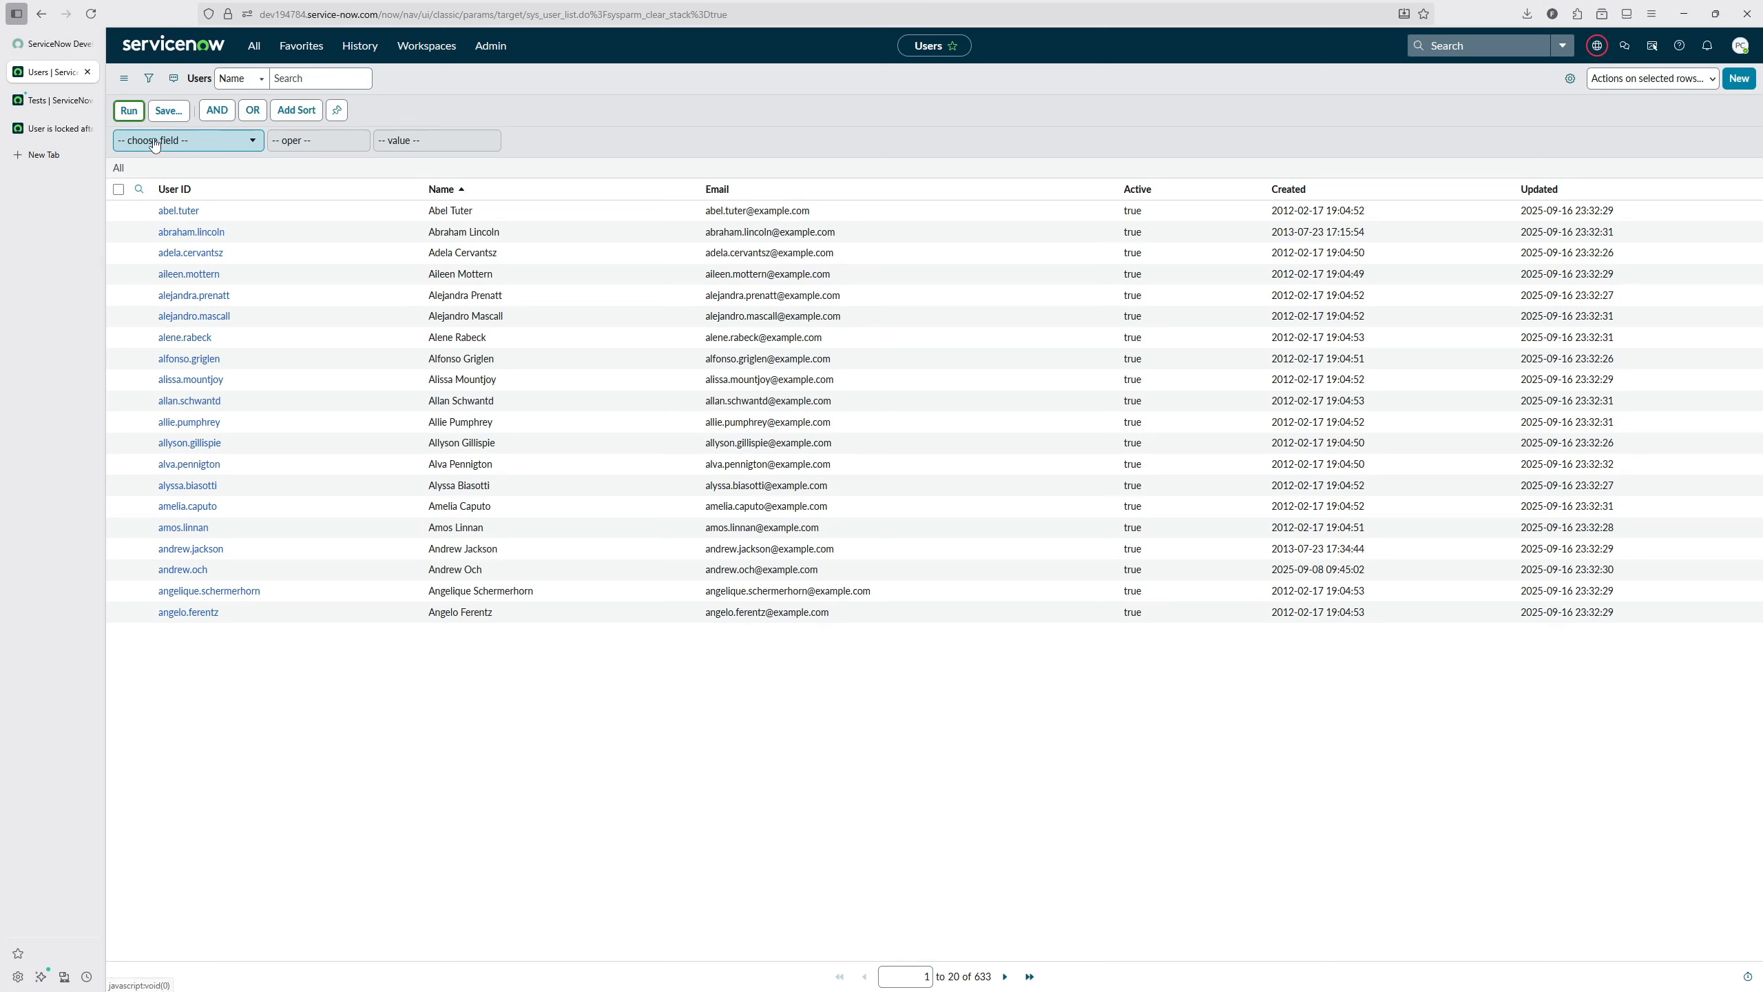
{"action": "left_click", "coordinate": [154, 142]}
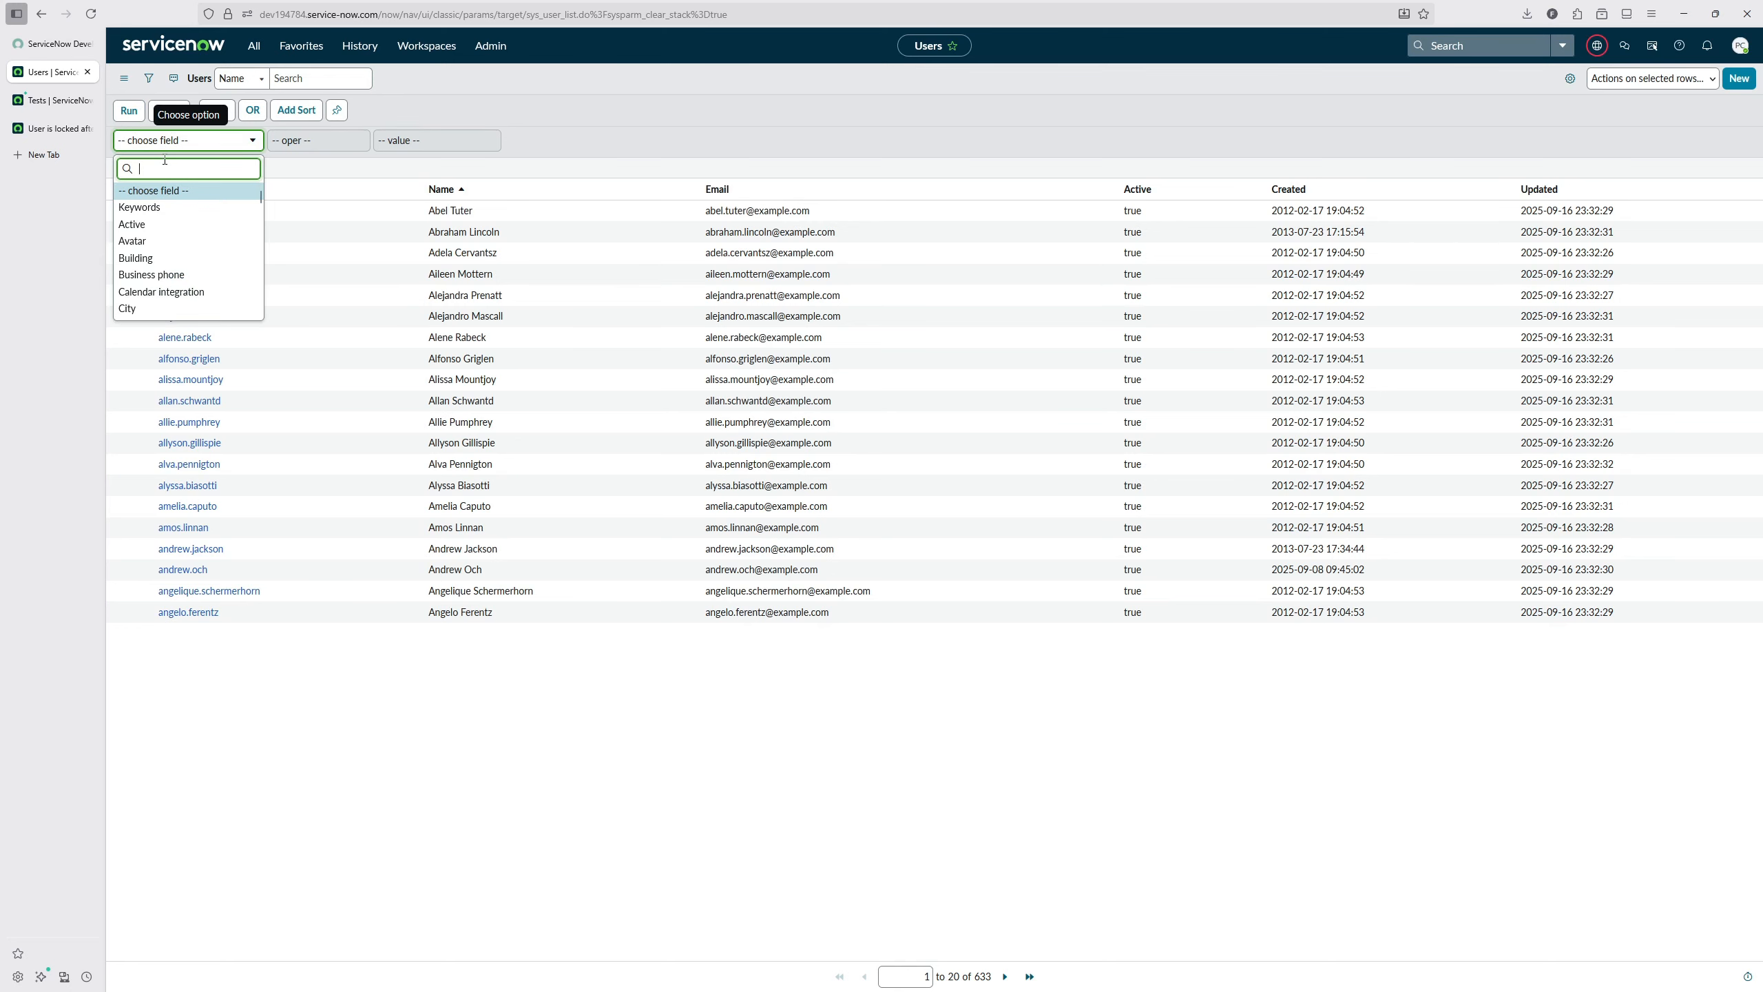
{"action": "type", "text": "rol"}
{"action": "left_click", "coordinate": [157, 189]}
{"action": "left_click", "coordinate": [319, 142]}
{"action": "left_click", "coordinate": [317, 182]}
{"action": "left_click", "coordinate": [416, 142]}
{"action": "type", "text": "admin"}
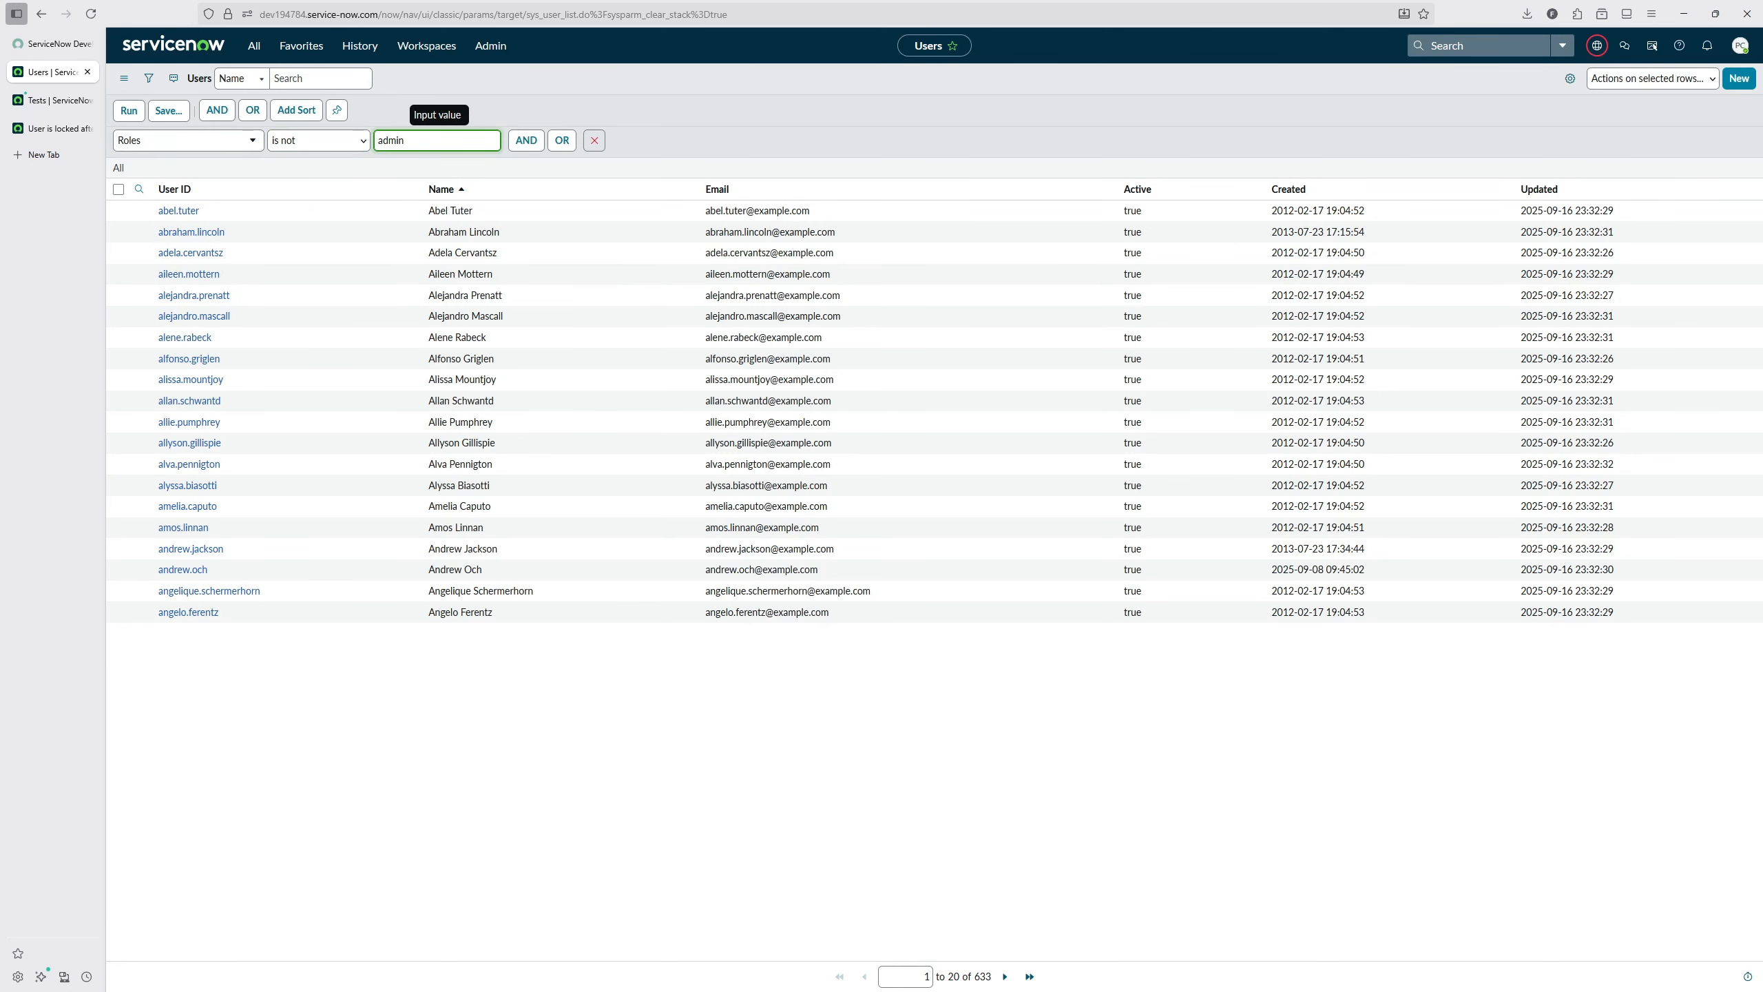
{"action": "key", "text": "Return"}
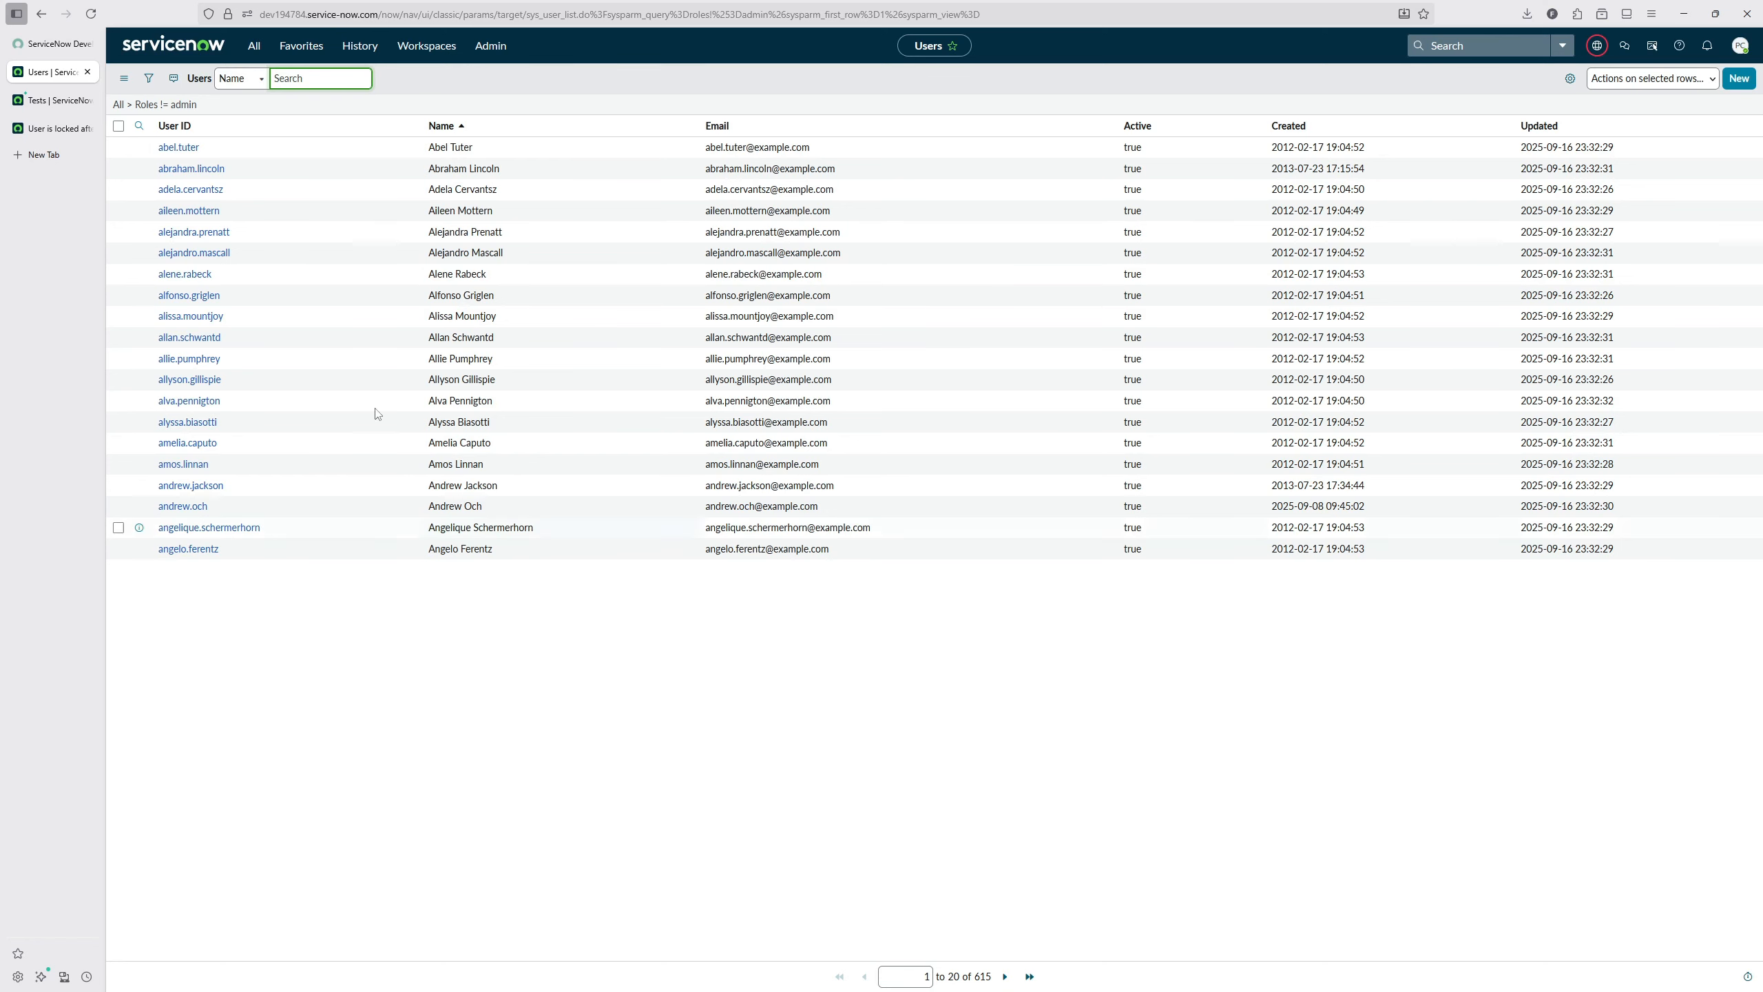
{"action": "right_click", "coordinate": [179, 104]}
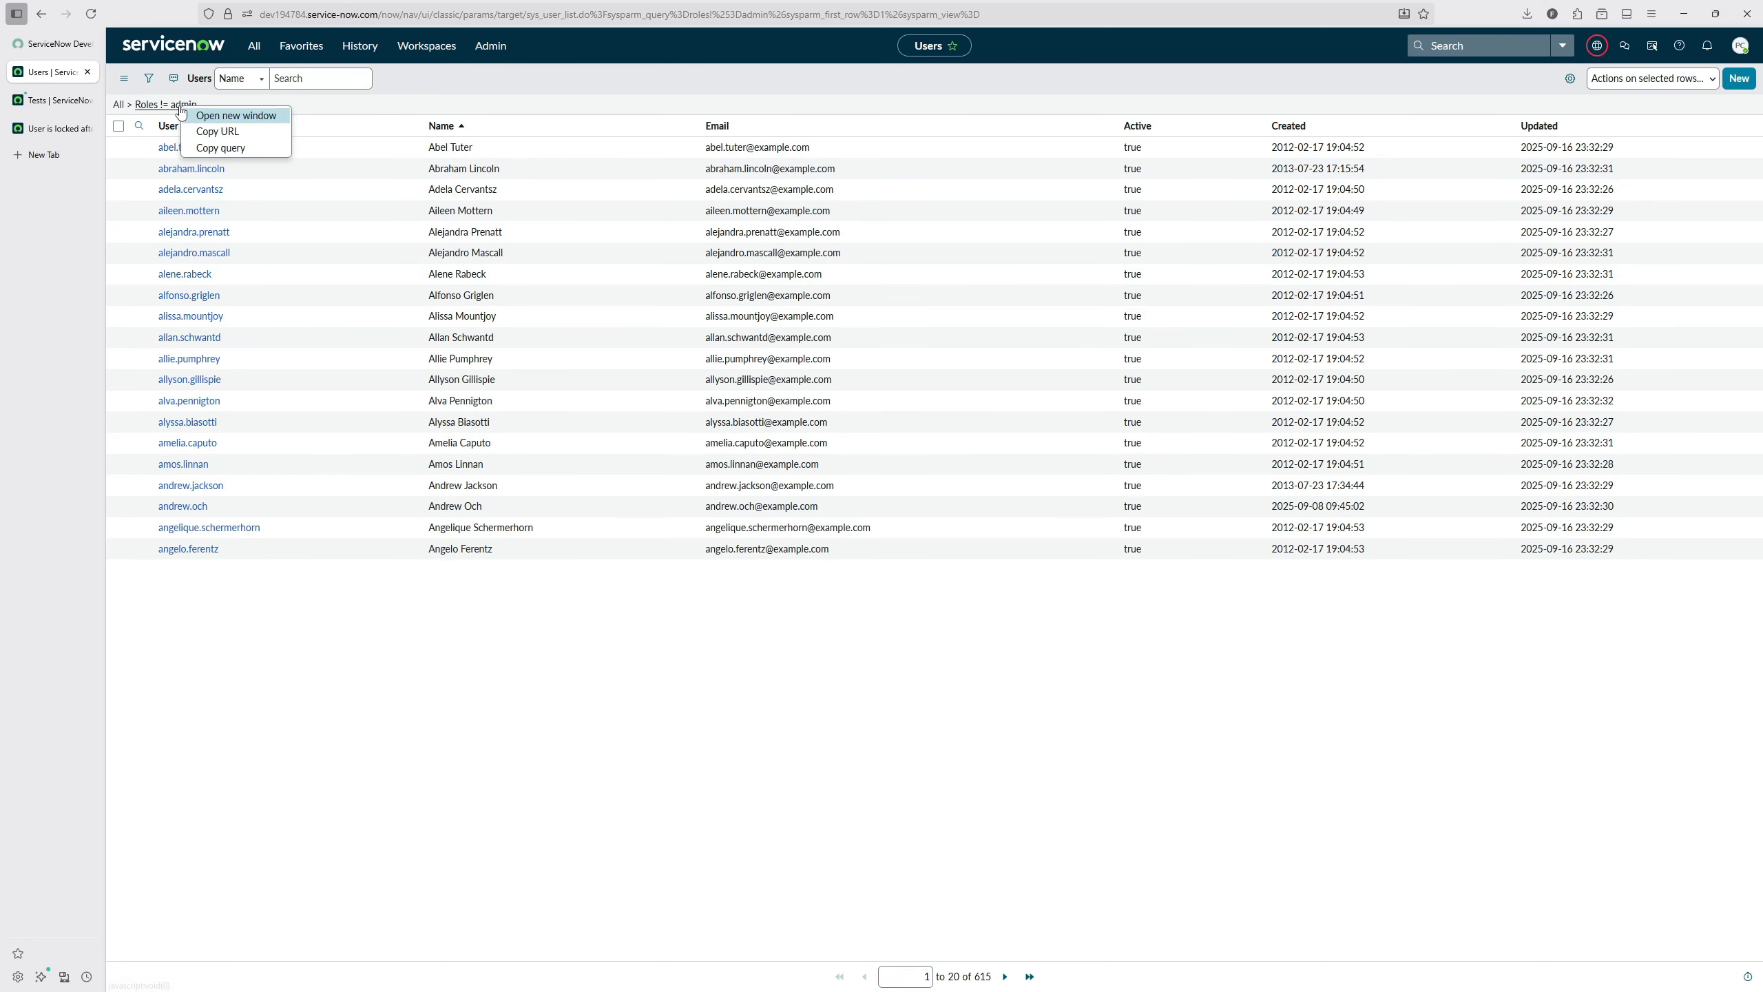
{"action": "left_click", "coordinate": [235, 145]}
Step: Delete the jasmine comment and the commented-out execute line from the end of the new step's test script
{"action": "left_click", "coordinate": [57, 129]}
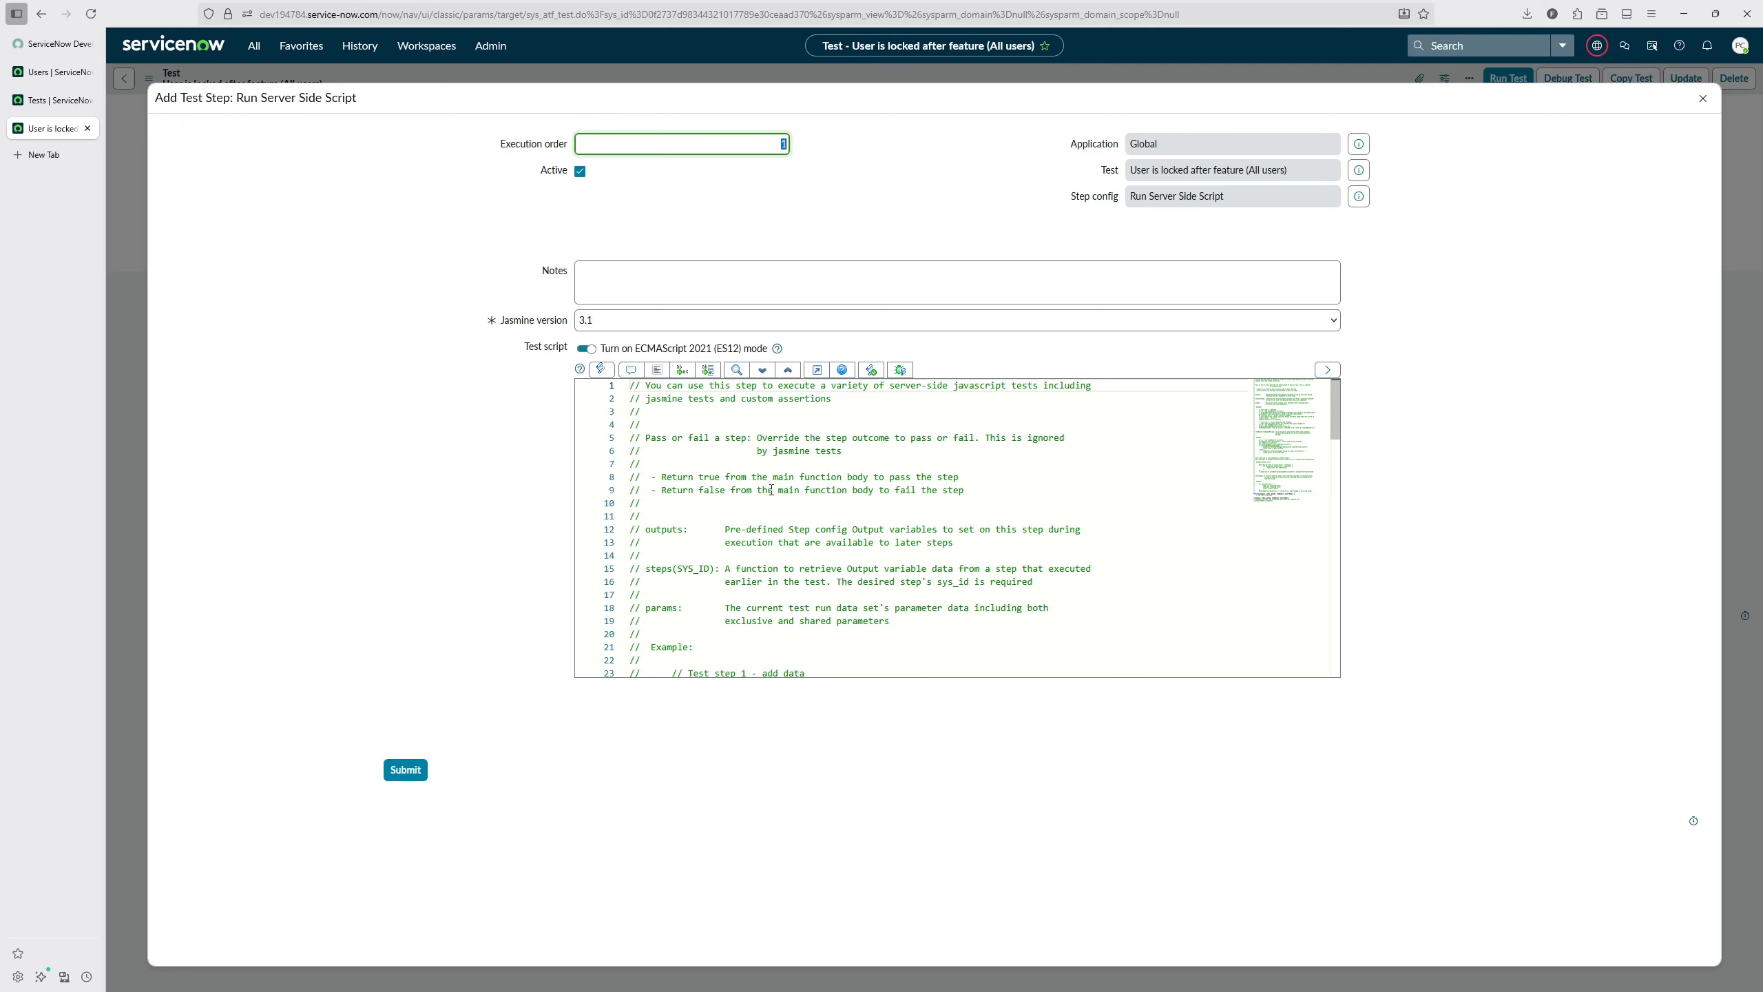
{"action": "scroll", "coordinate": [770, 490], "scroll_direction": "down", "scroll_amount": 15}
{"action": "left_click_drag", "start_coordinate": [783, 607], "coordinate": [614, 594]}
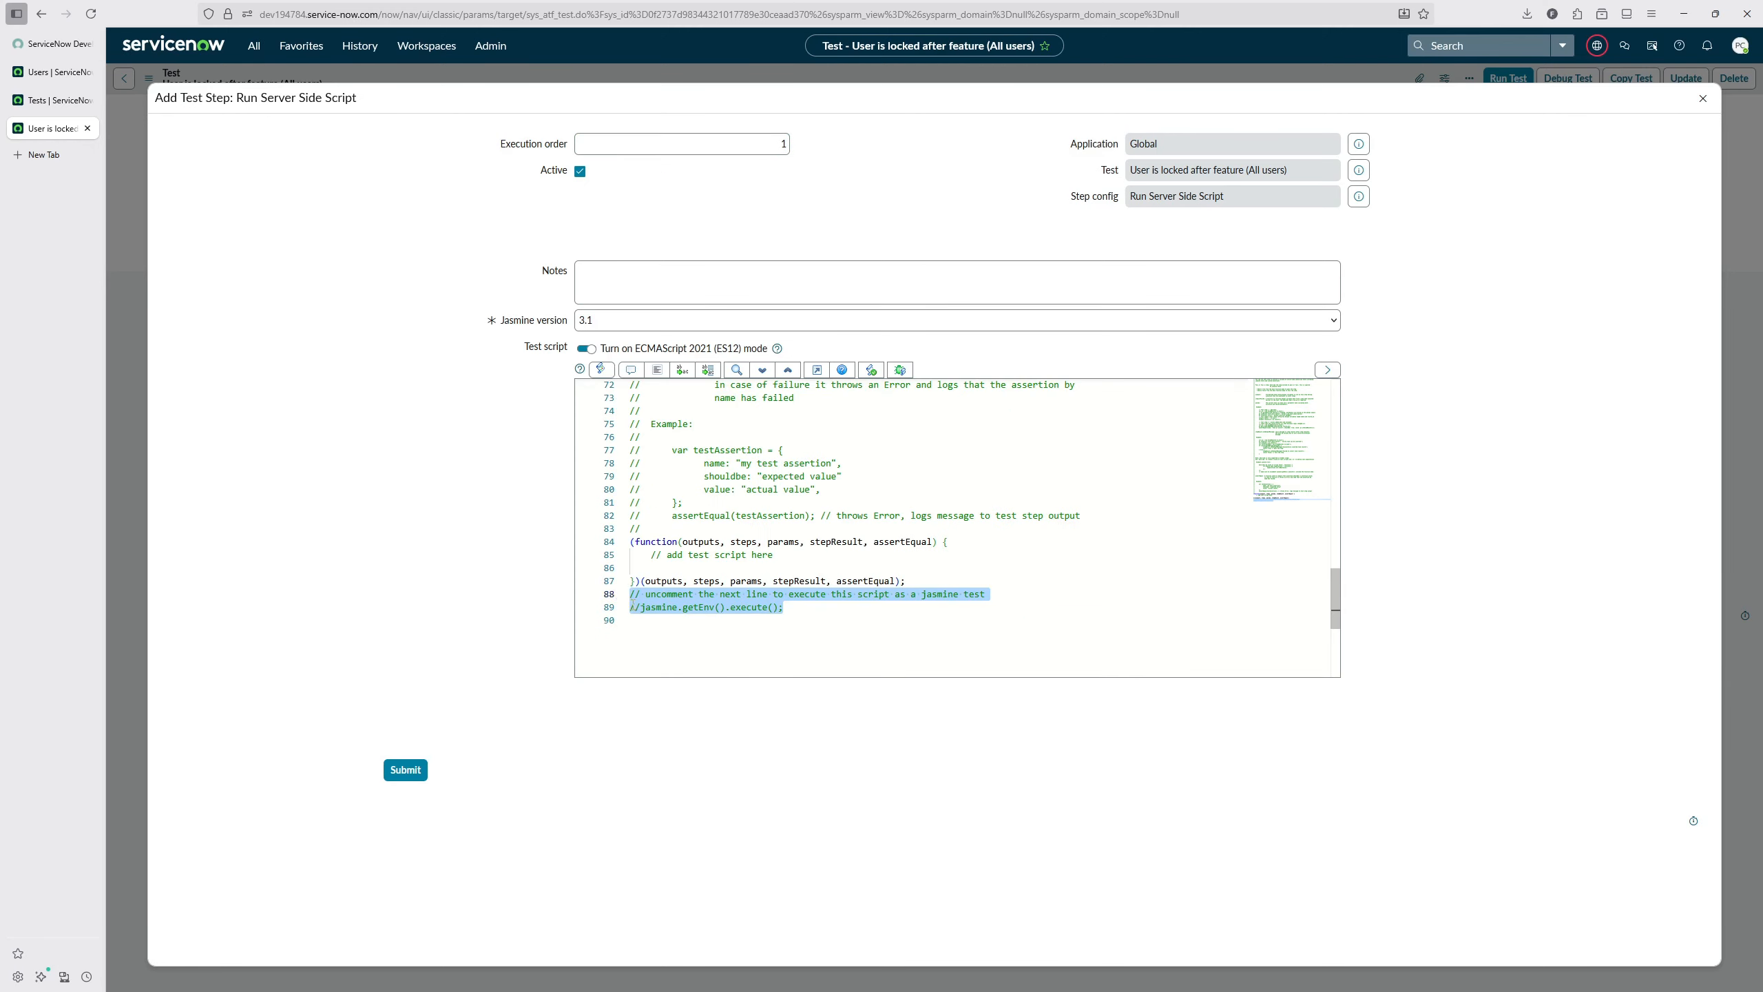
{"action": "key", "text": "BackSpace"}
{"action": "key", "text": "BackSpace"}
{"action": "key", "text": "BackSpace"}
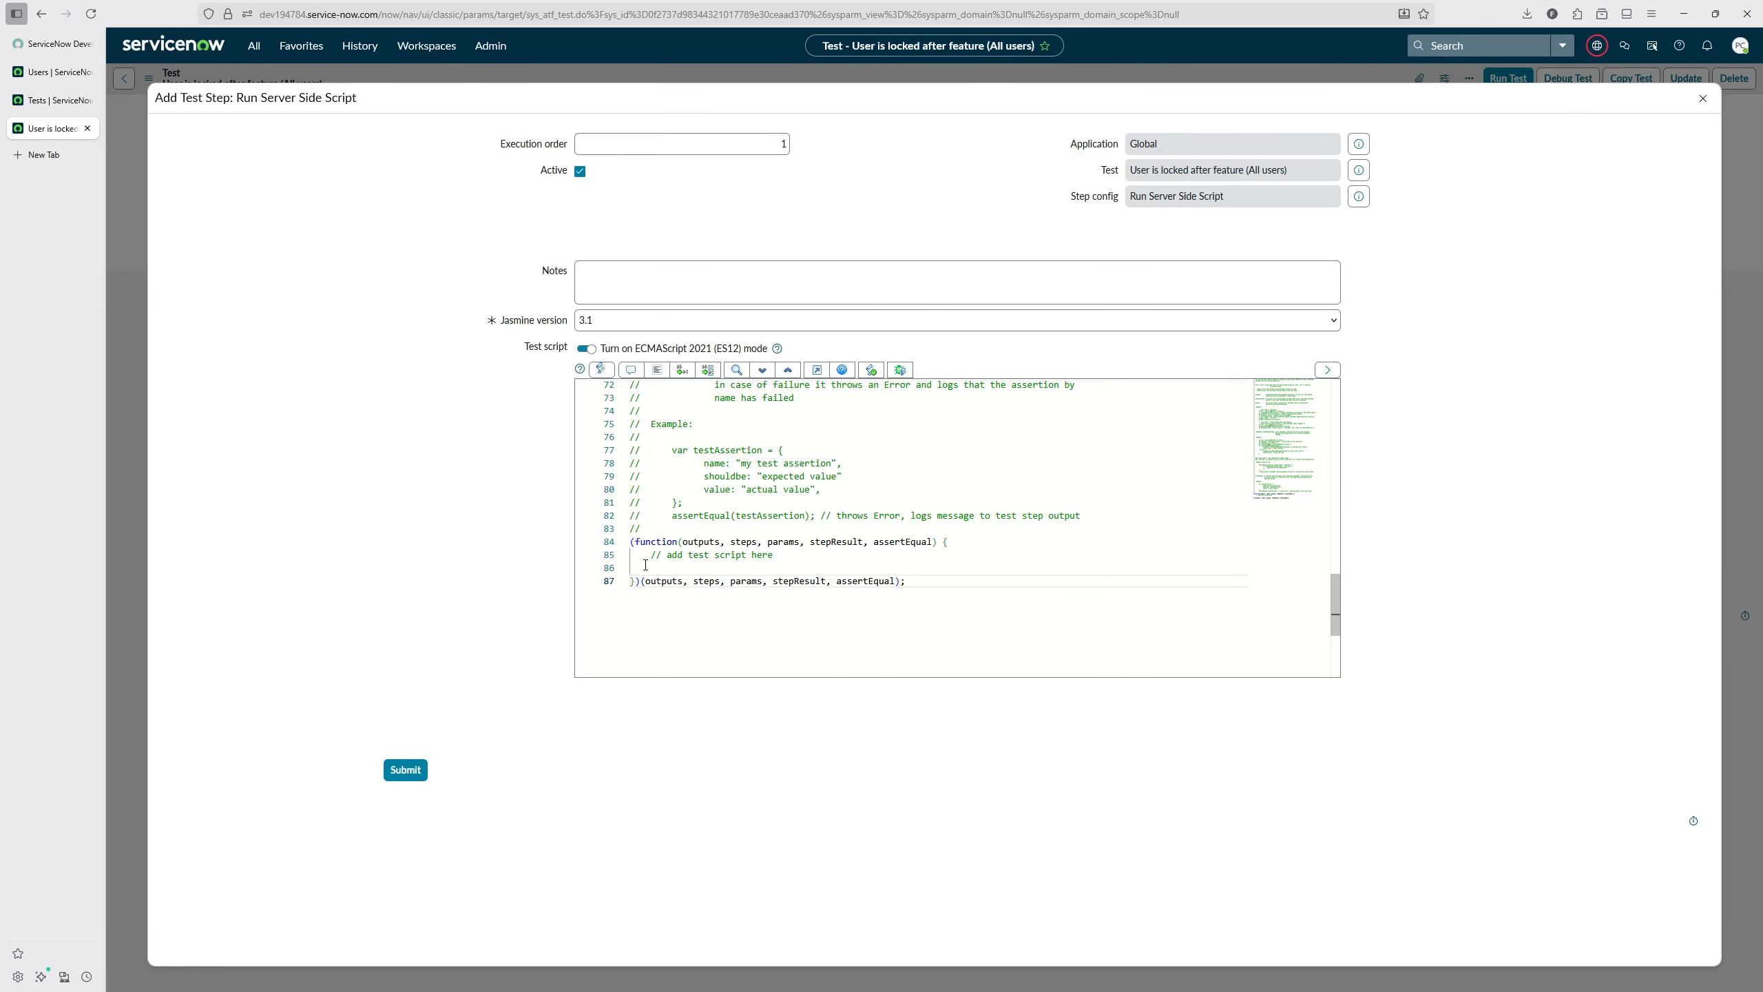
Step: In the test script's function, declare grUser as a GlideRecord on "sys_user", filter it with the copied query "roles!=admin", and query it
{"action": "left_click_drag", "start_coordinate": [667, 557], "coordinate": [780, 556]}
{"action": "key", "text": "ctrl+v"}
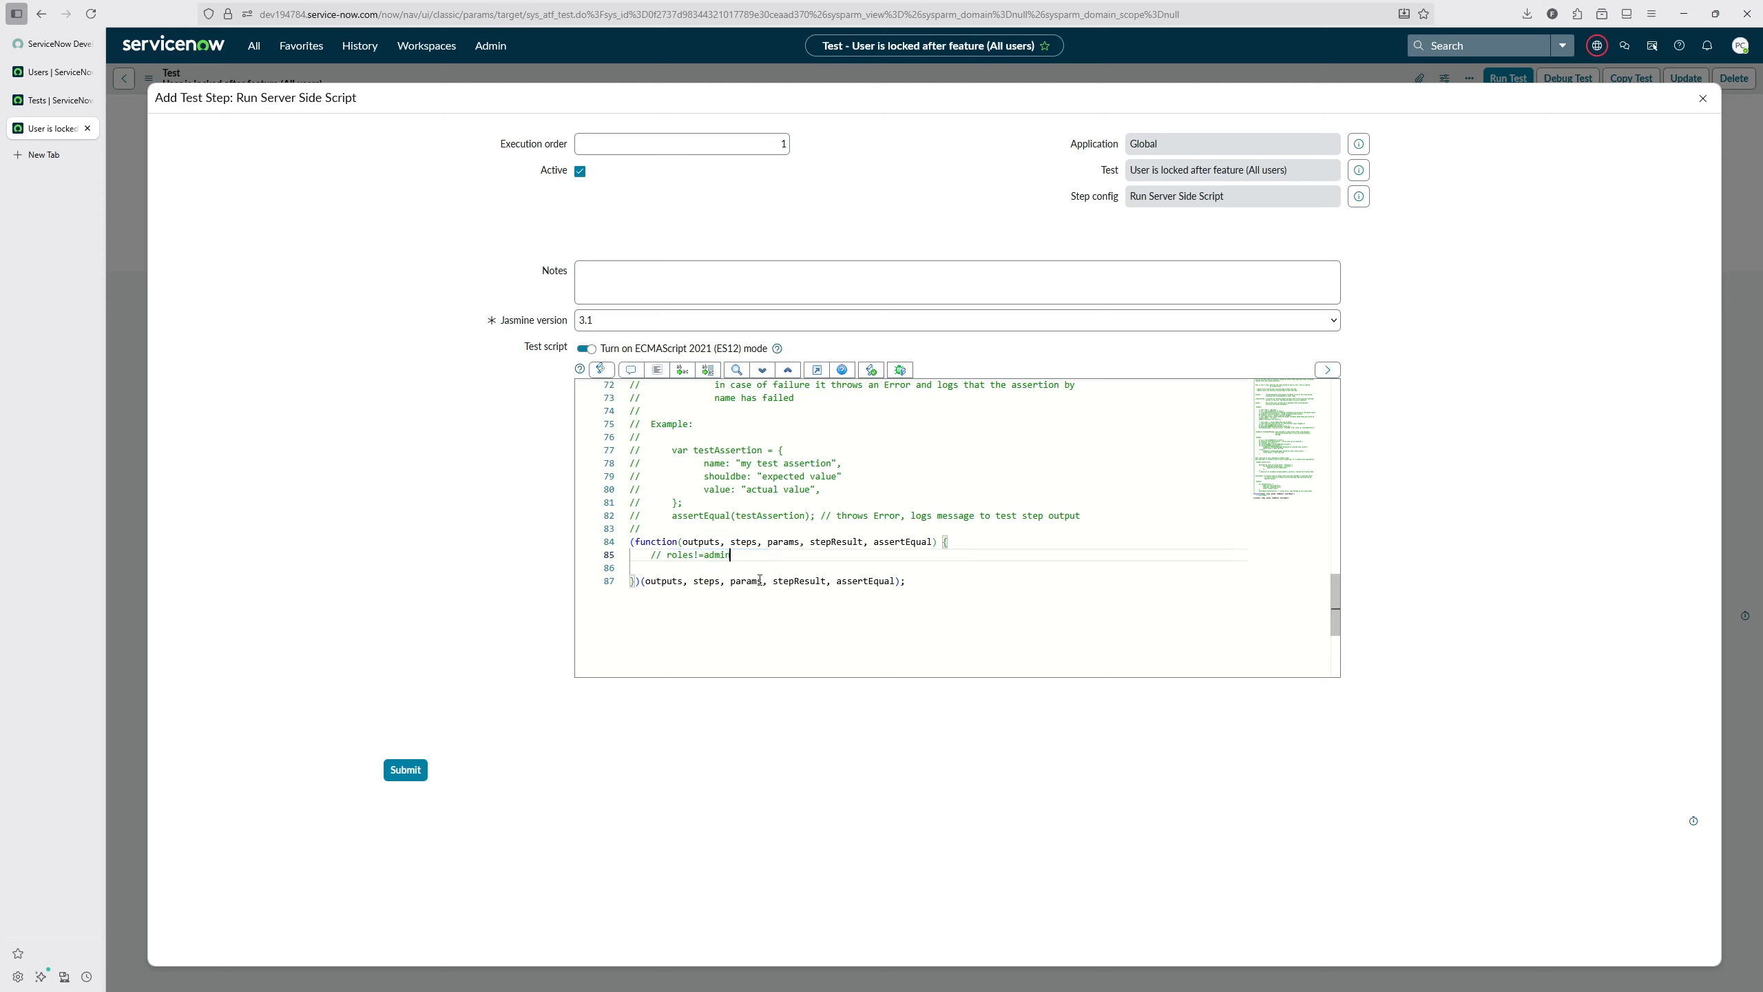
{"action": "key", "text": "Down"}
{"action": "key", "text": "Return"}
{"action": "type", "text": "var grUser = new GlideRecord(\"sys_user\");"}
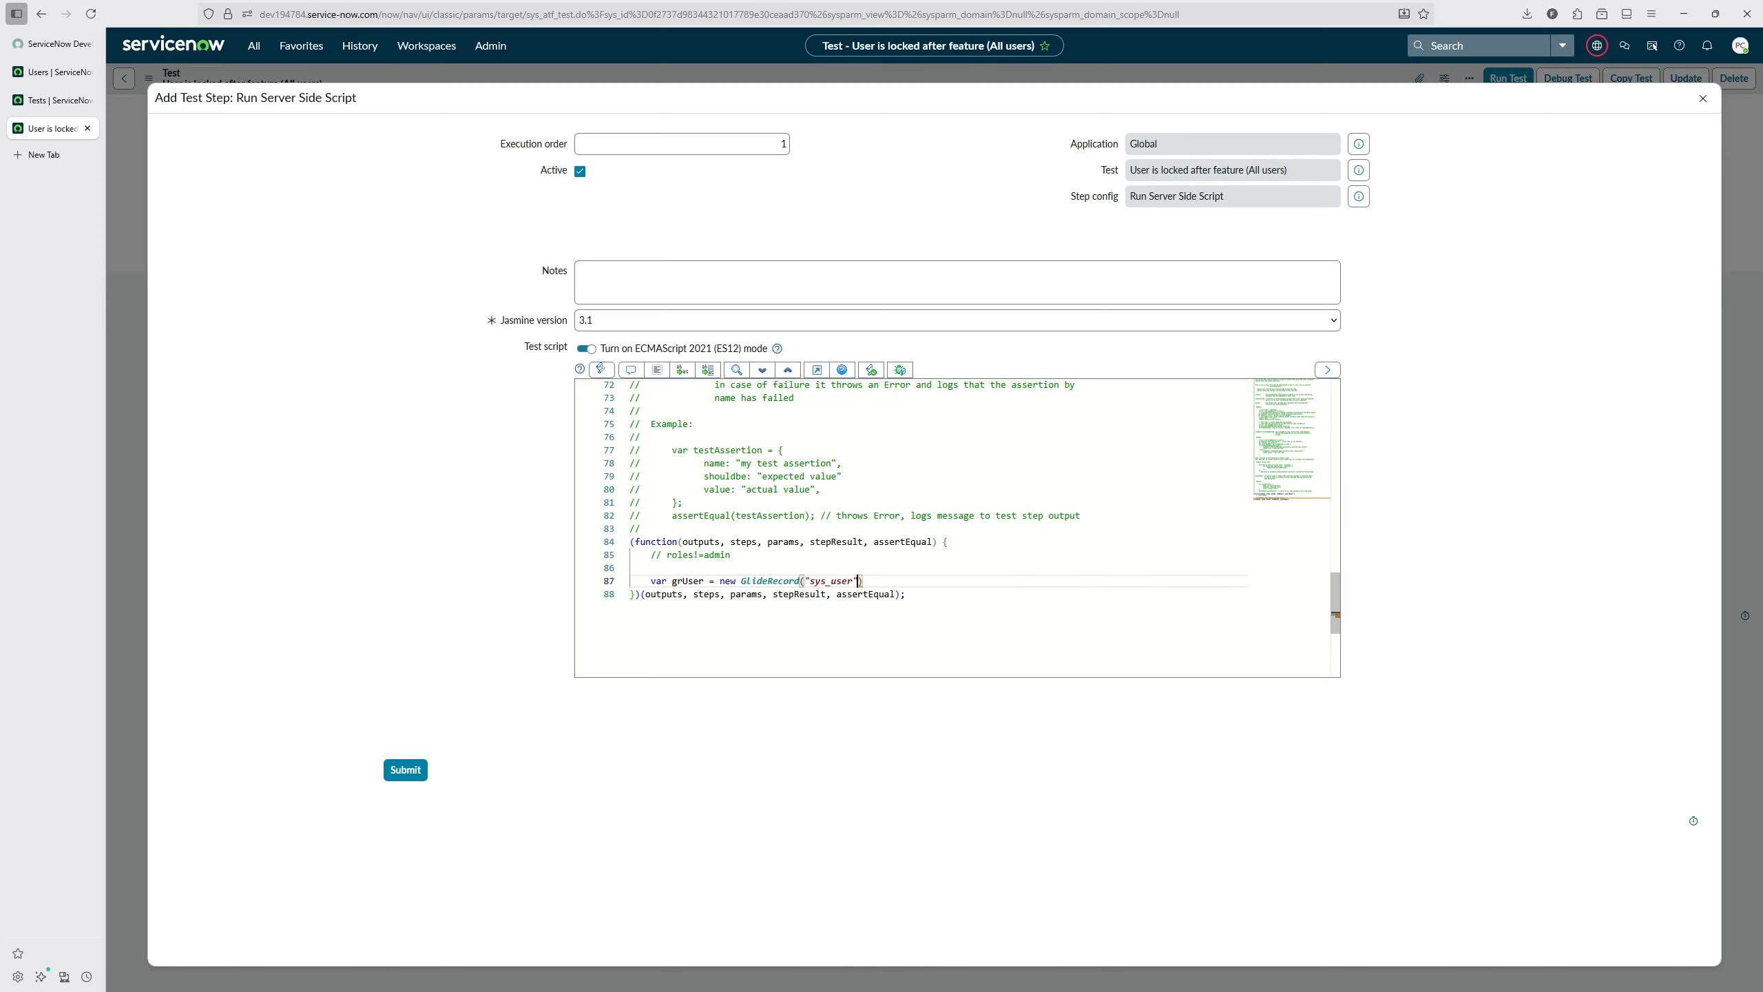
{"action": "key", "text": "Return"}
{"action": "type", "text": "grUser.addQuery(\"roles!=admin\");"}
{"action": "key", "text": "Return"}
{"action": "type", "text": "grUser.query()"}
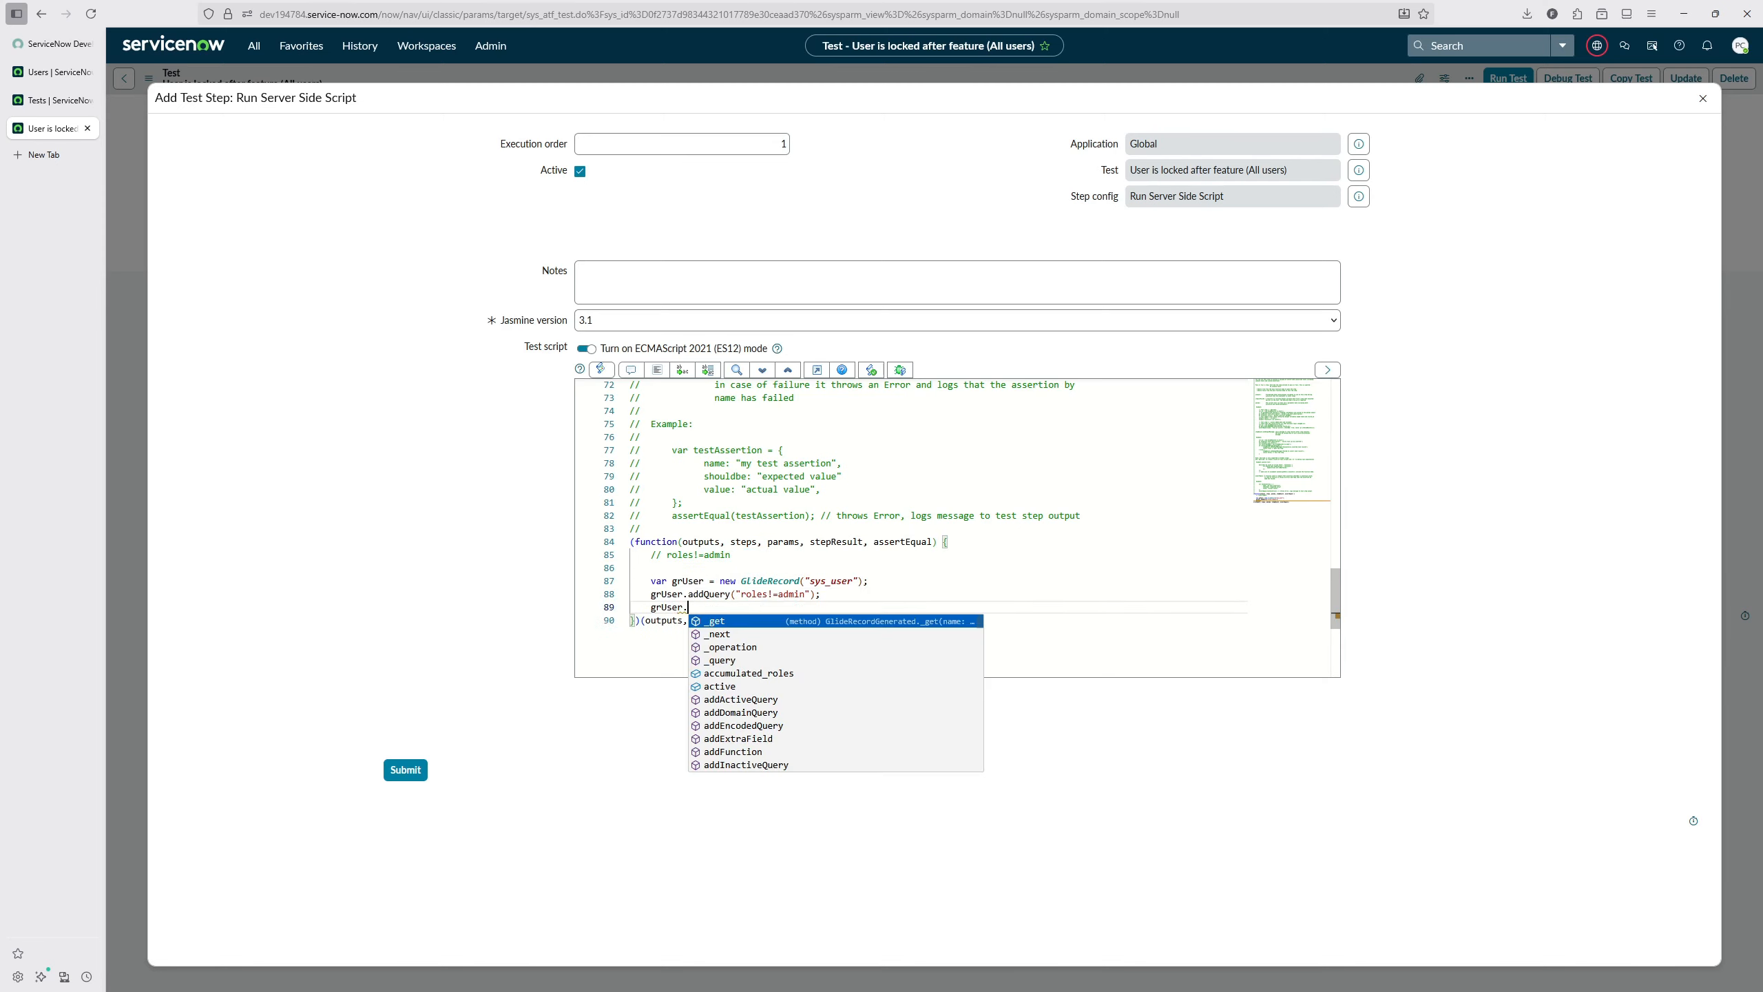
{"action": "type", "text": ";"}
Step: Add a while (grUser.next()) loop setting locked_out to true and updating each user, and remove the pasted query comment
{"action": "key", "text": "Return"}
{"action": "key", "text": "Return"}
{"action": "type", "text": "while(grUser.next()) {}"}
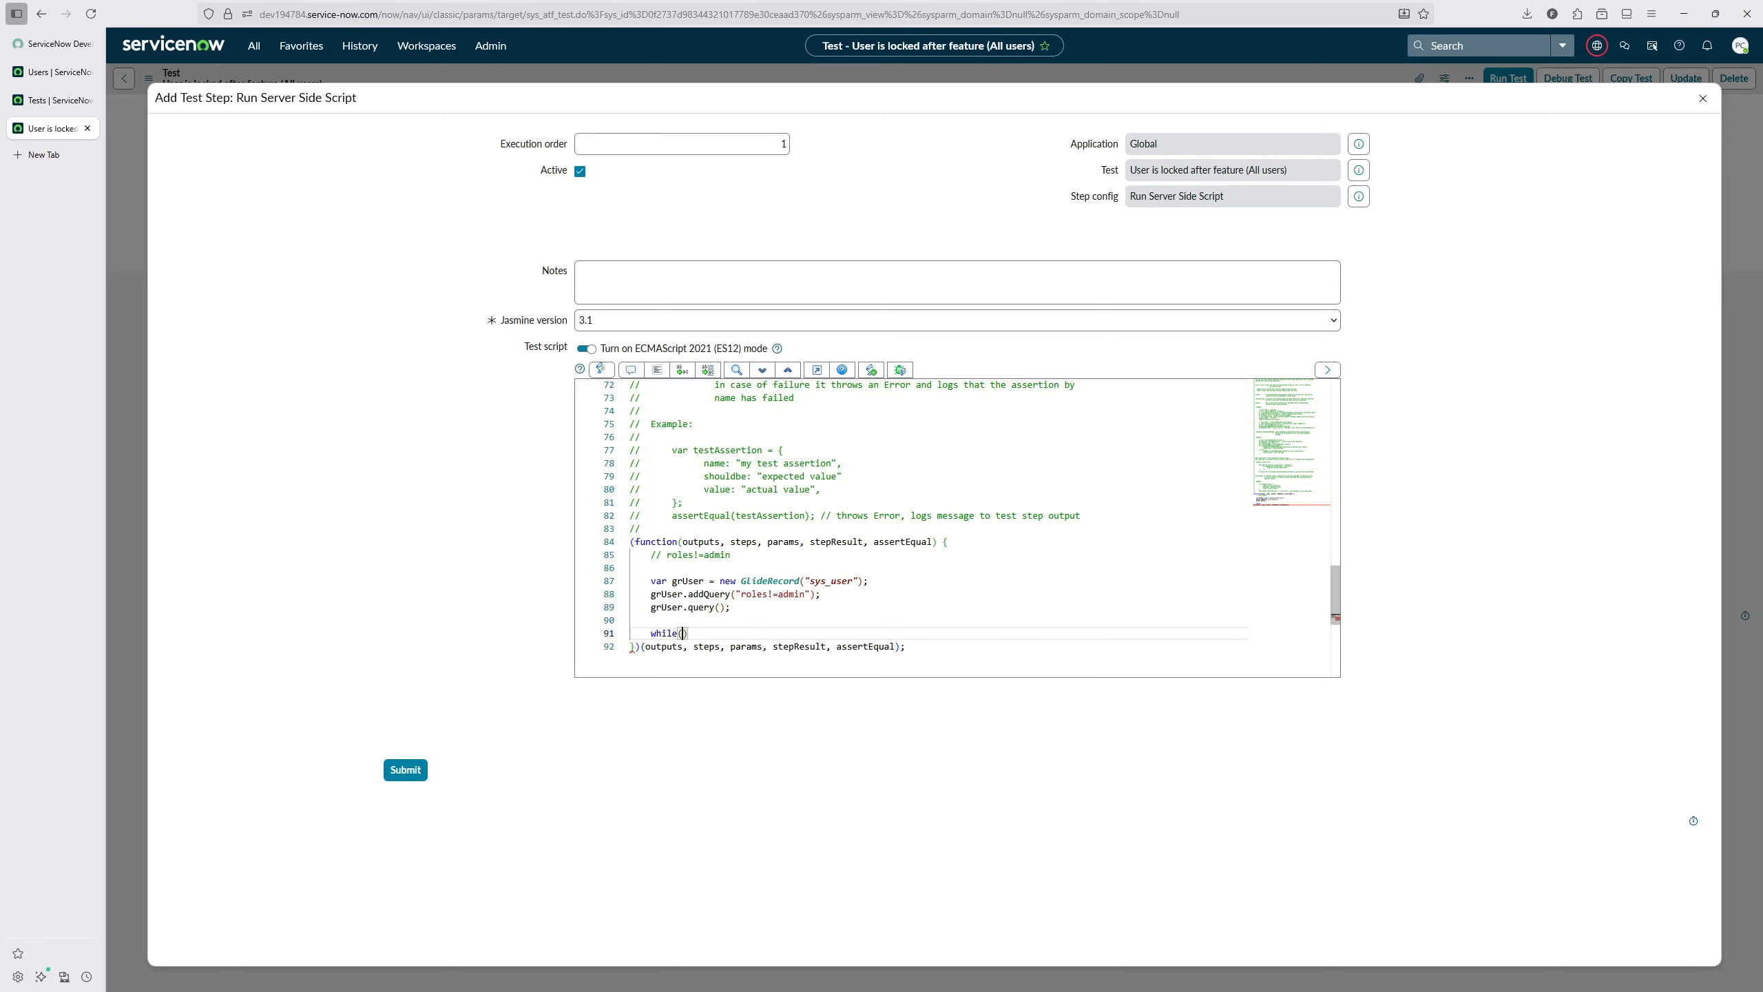
{"action": "key", "text": "Return"}
{"action": "left_click_drag", "start_coordinate": [731, 555], "coordinate": [651, 555]}
{"action": "key", "text": "BackSpace"}
{"action": "key", "text": "BackSpace"}
{"action": "key", "text": "BackSpace"}
{"action": "left_click", "coordinate": [701, 634]}
{"action": "type", "text": "grU"}
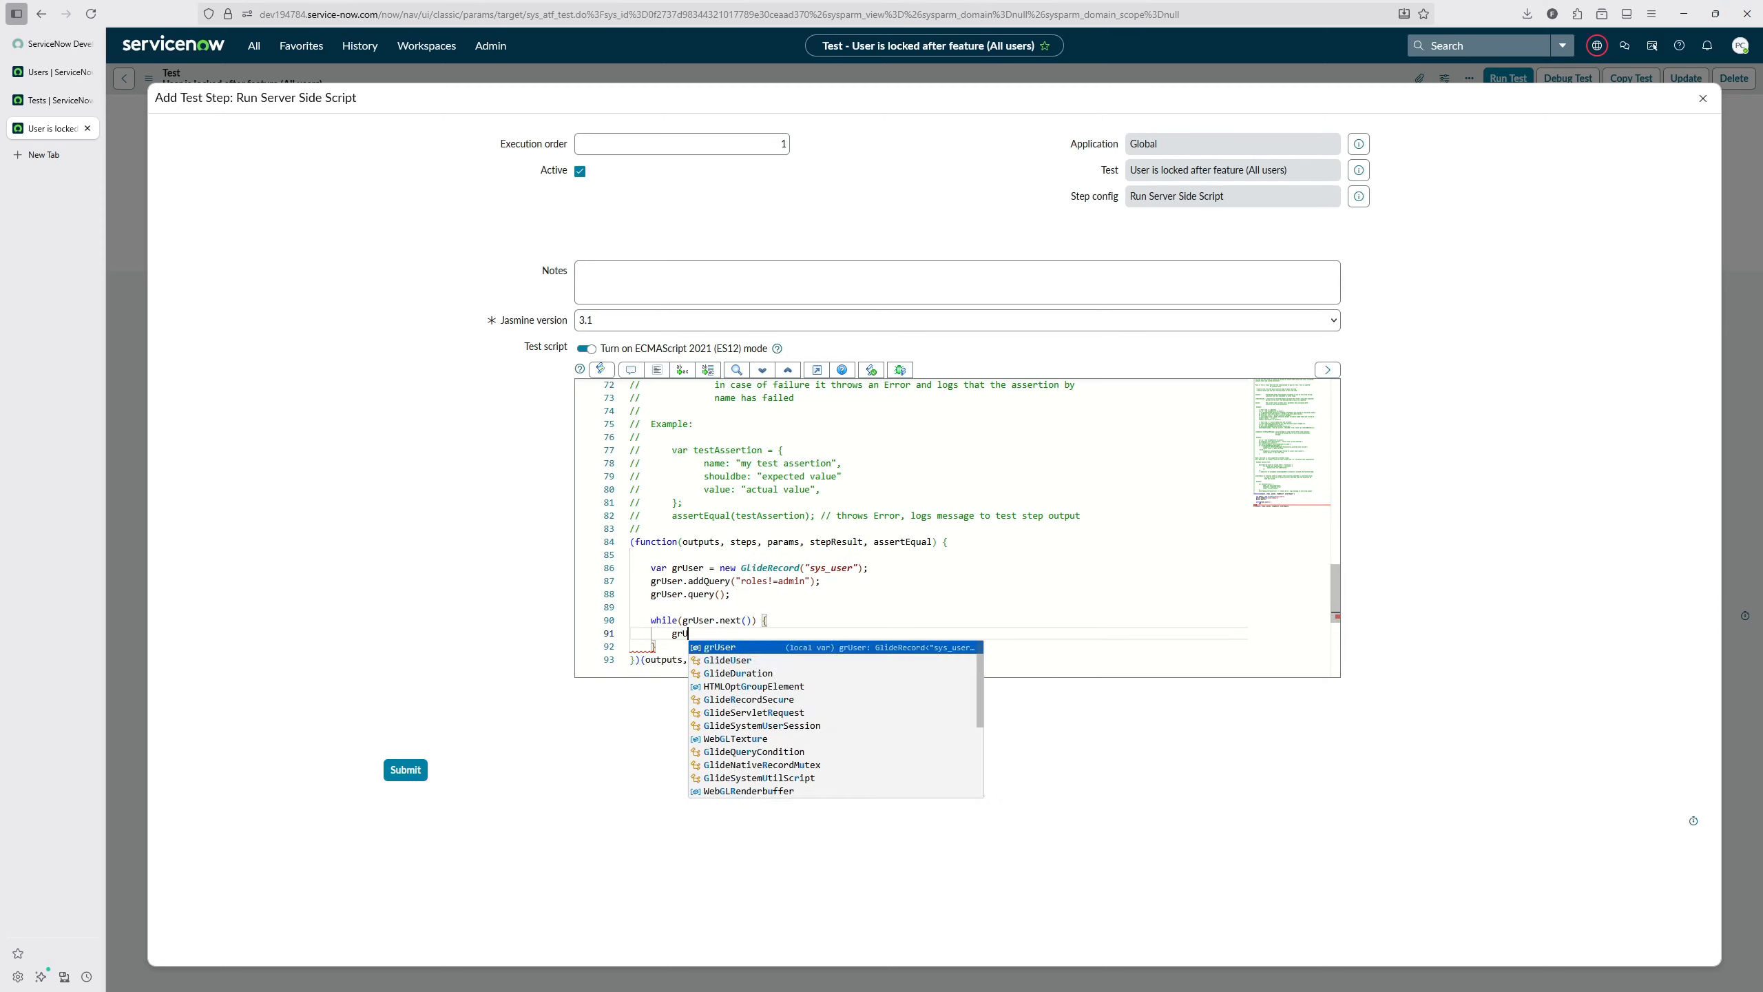
{"action": "type", "text": "ser.locked_out=true;"}
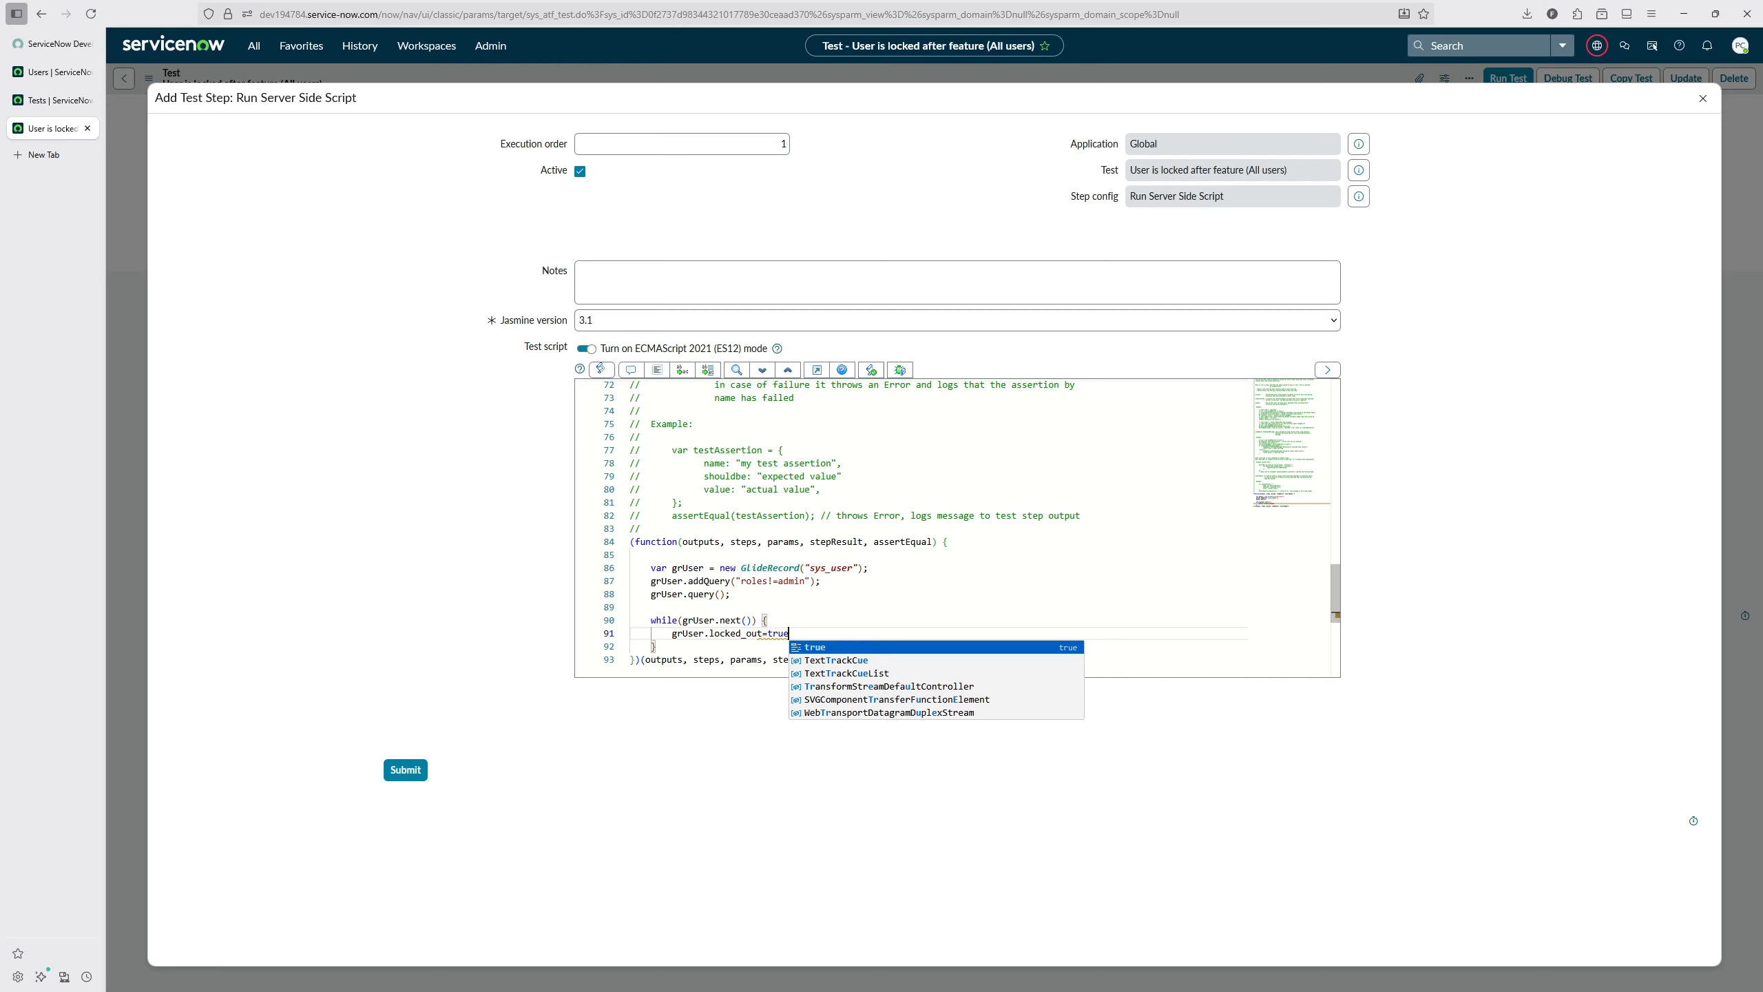
{"action": "key", "text": "Return"}
{"action": "type", "text": "grUser.update();"}
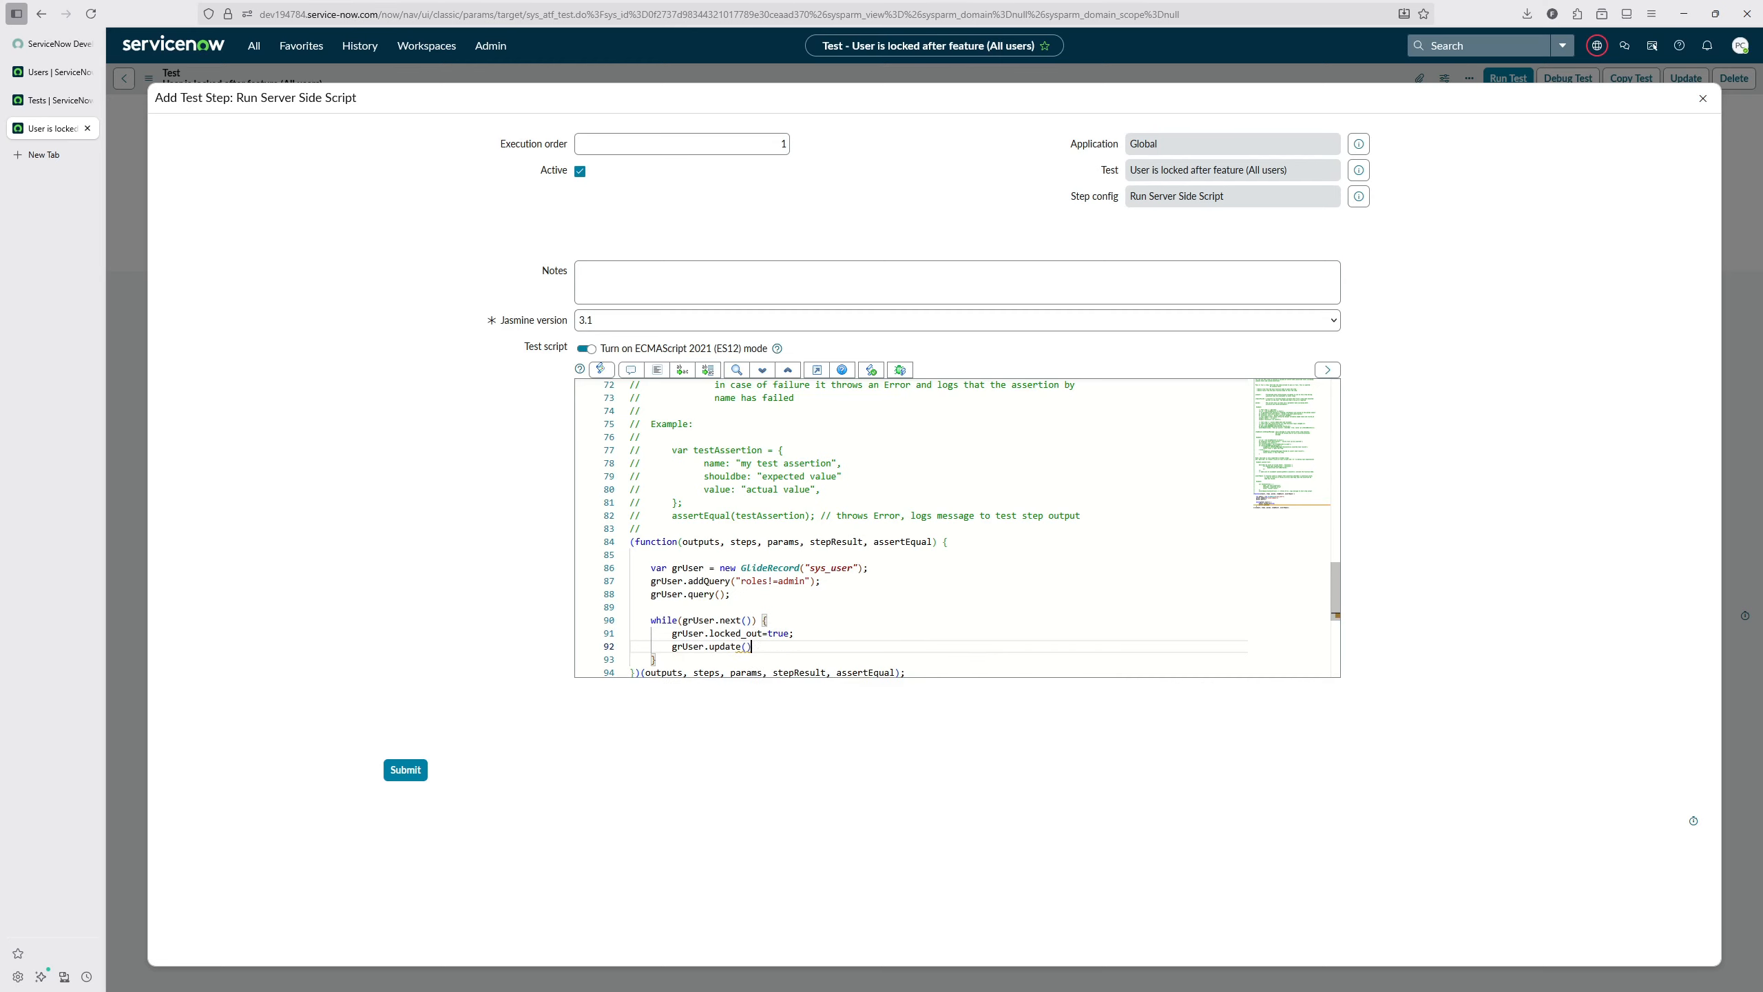
Step: Log grUser.locked_out inside the loop with gs.log, format the script, and submit the test step
{"action": "key", "text": "Return"}
{"action": "key", "text": "Return"}
{"action": "type", "text": "gs.log("}
{"action": "type", "text": "grUser.locked_out);"}
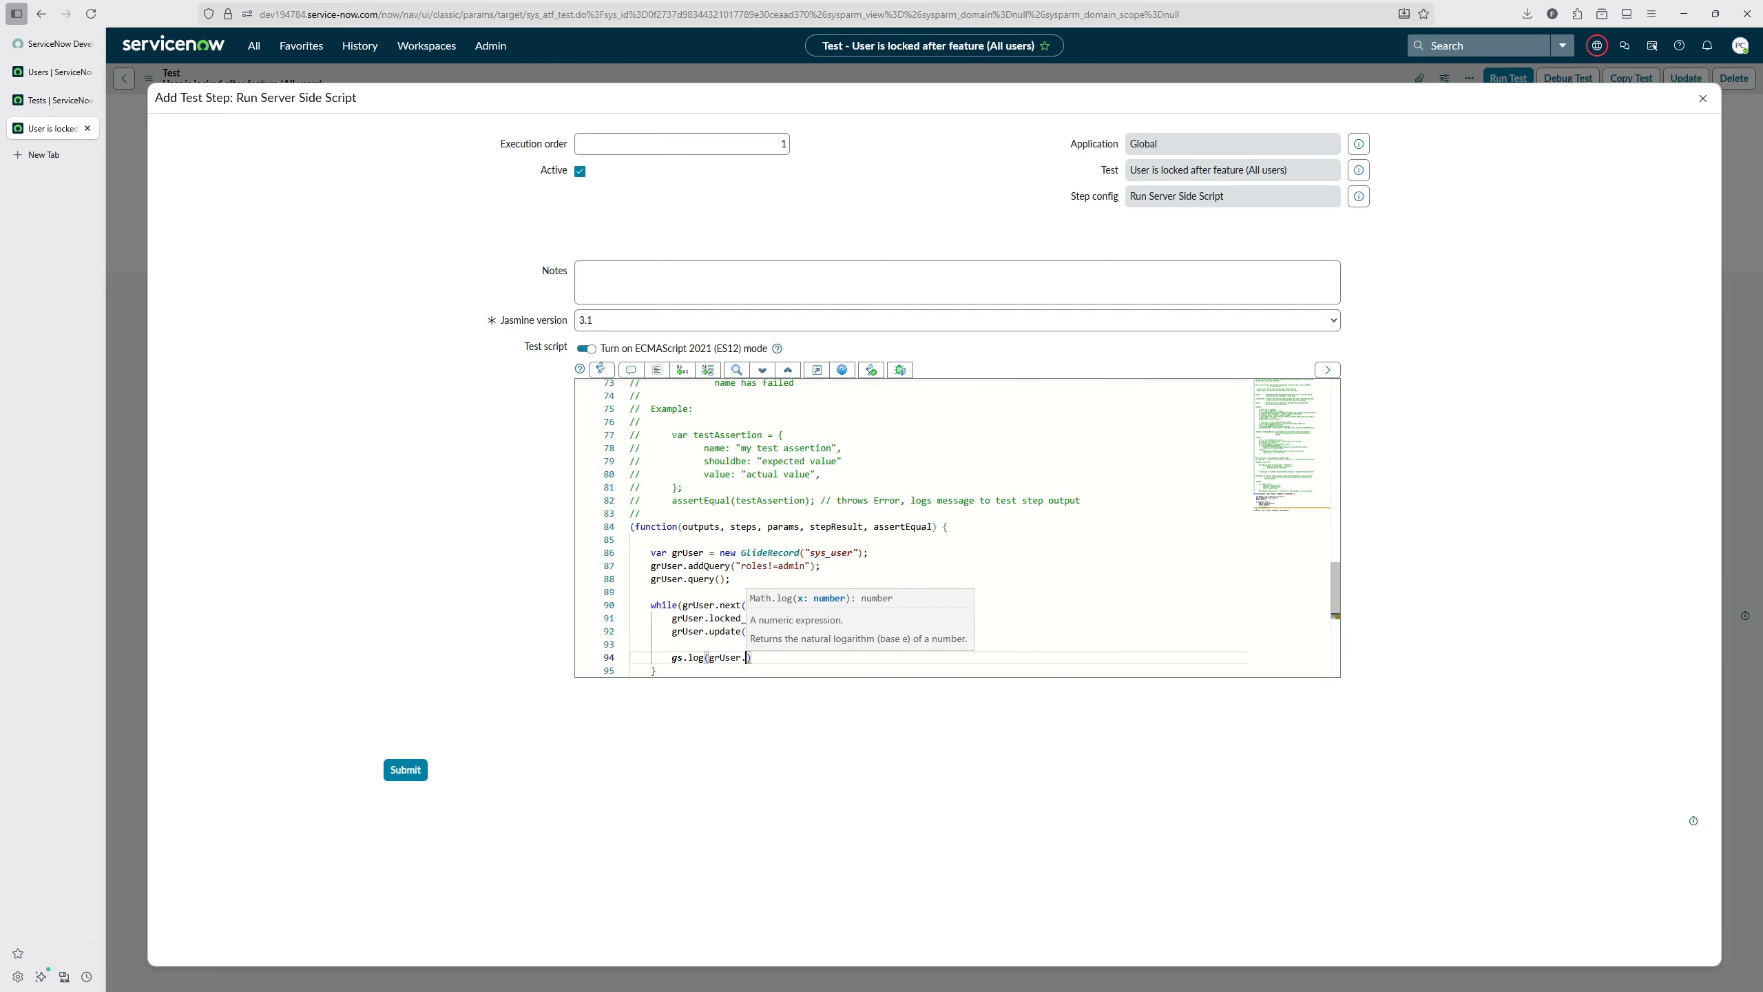
{"action": "left_click", "coordinate": [657, 370]}
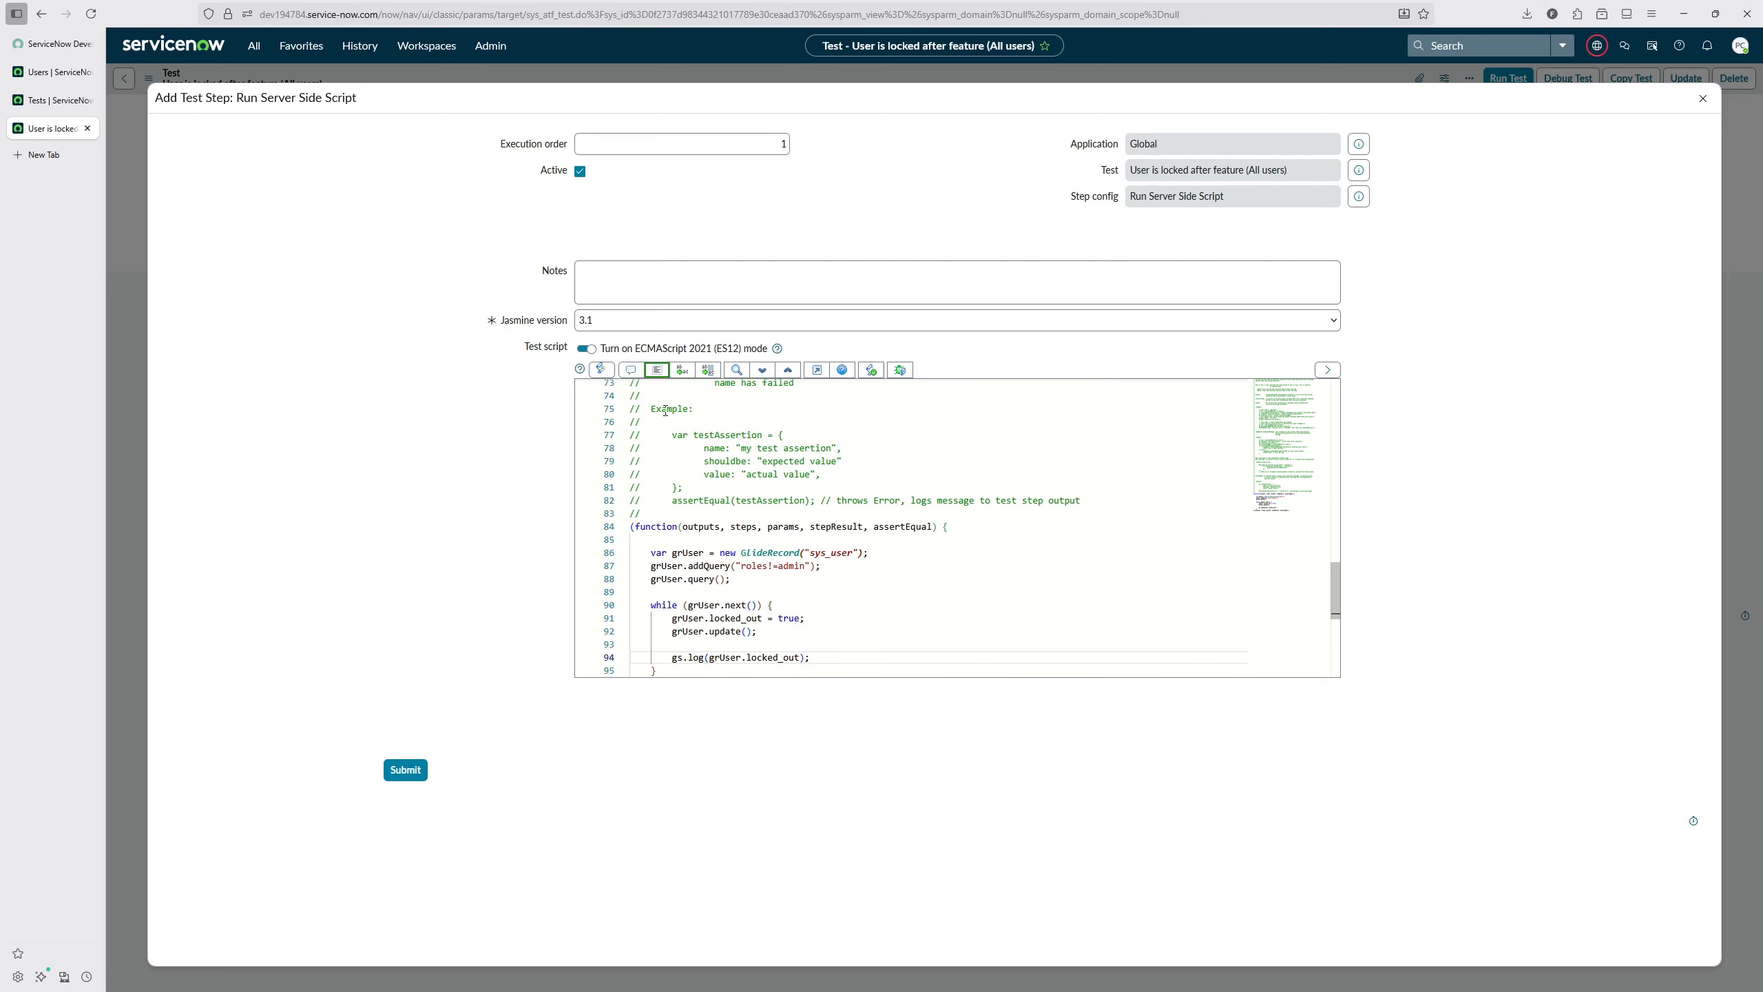
{"action": "left_click", "coordinate": [406, 769]}
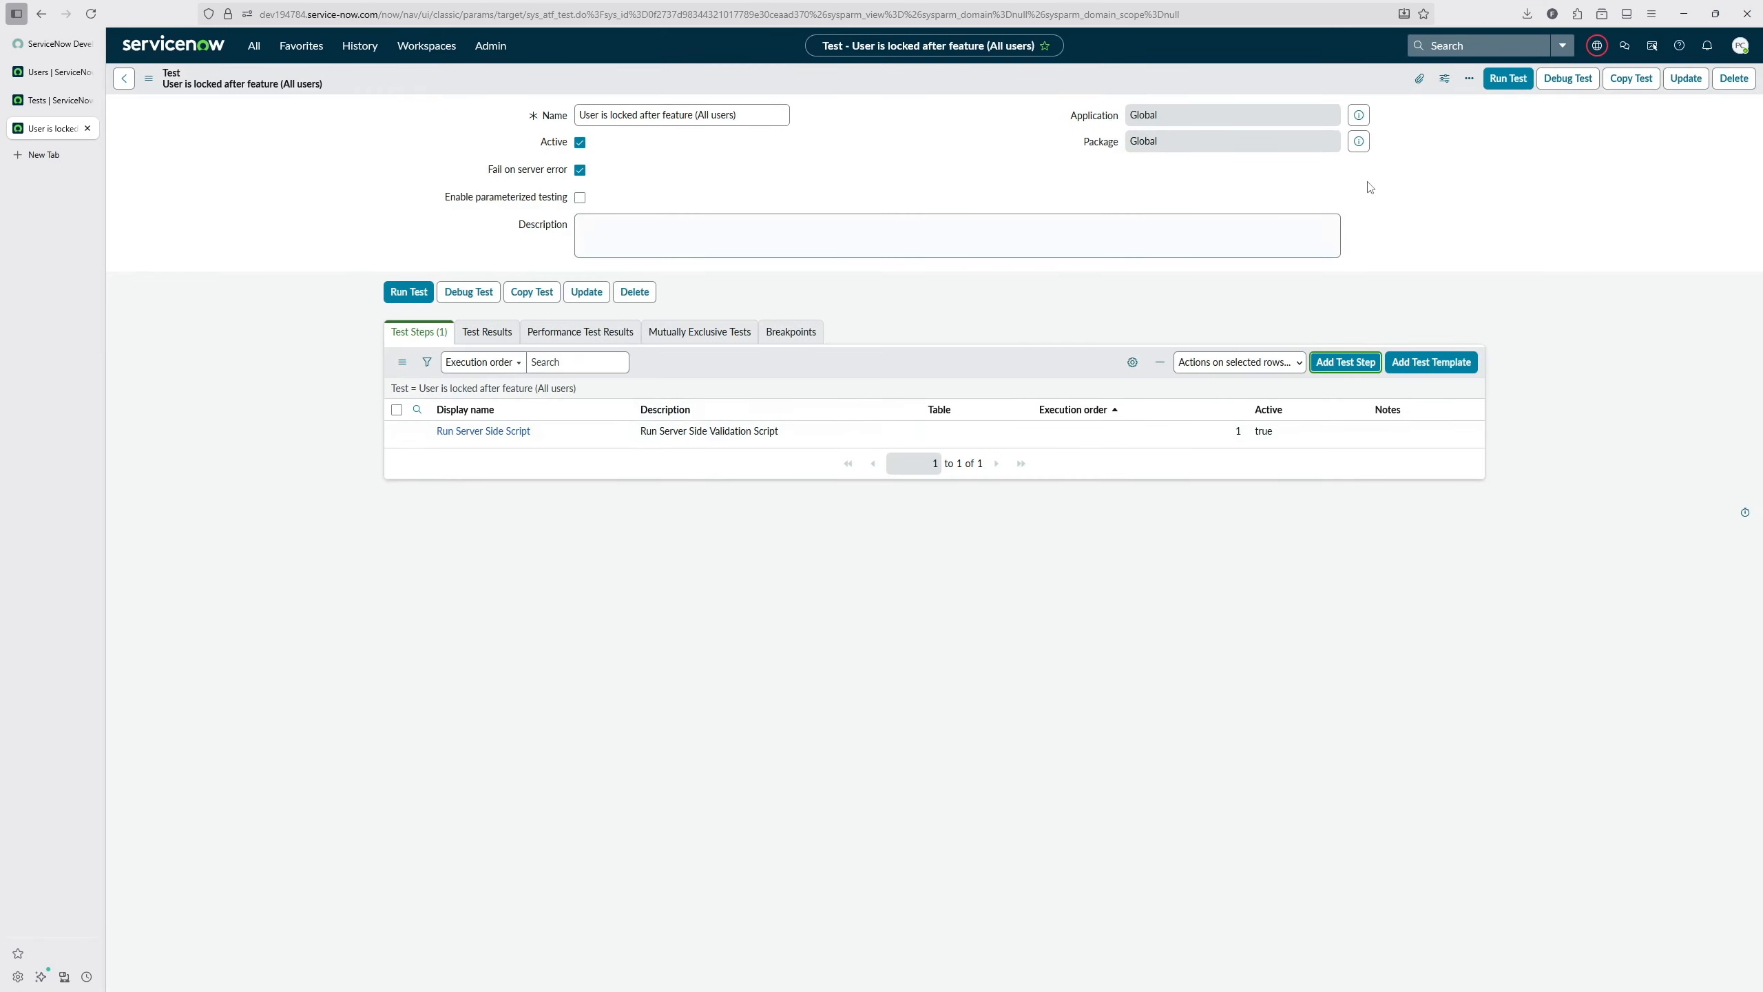
Step: Run the "User is locked after feature (All users)" test and review the logged output in its result
{"action": "left_click", "coordinate": [1508, 78]}
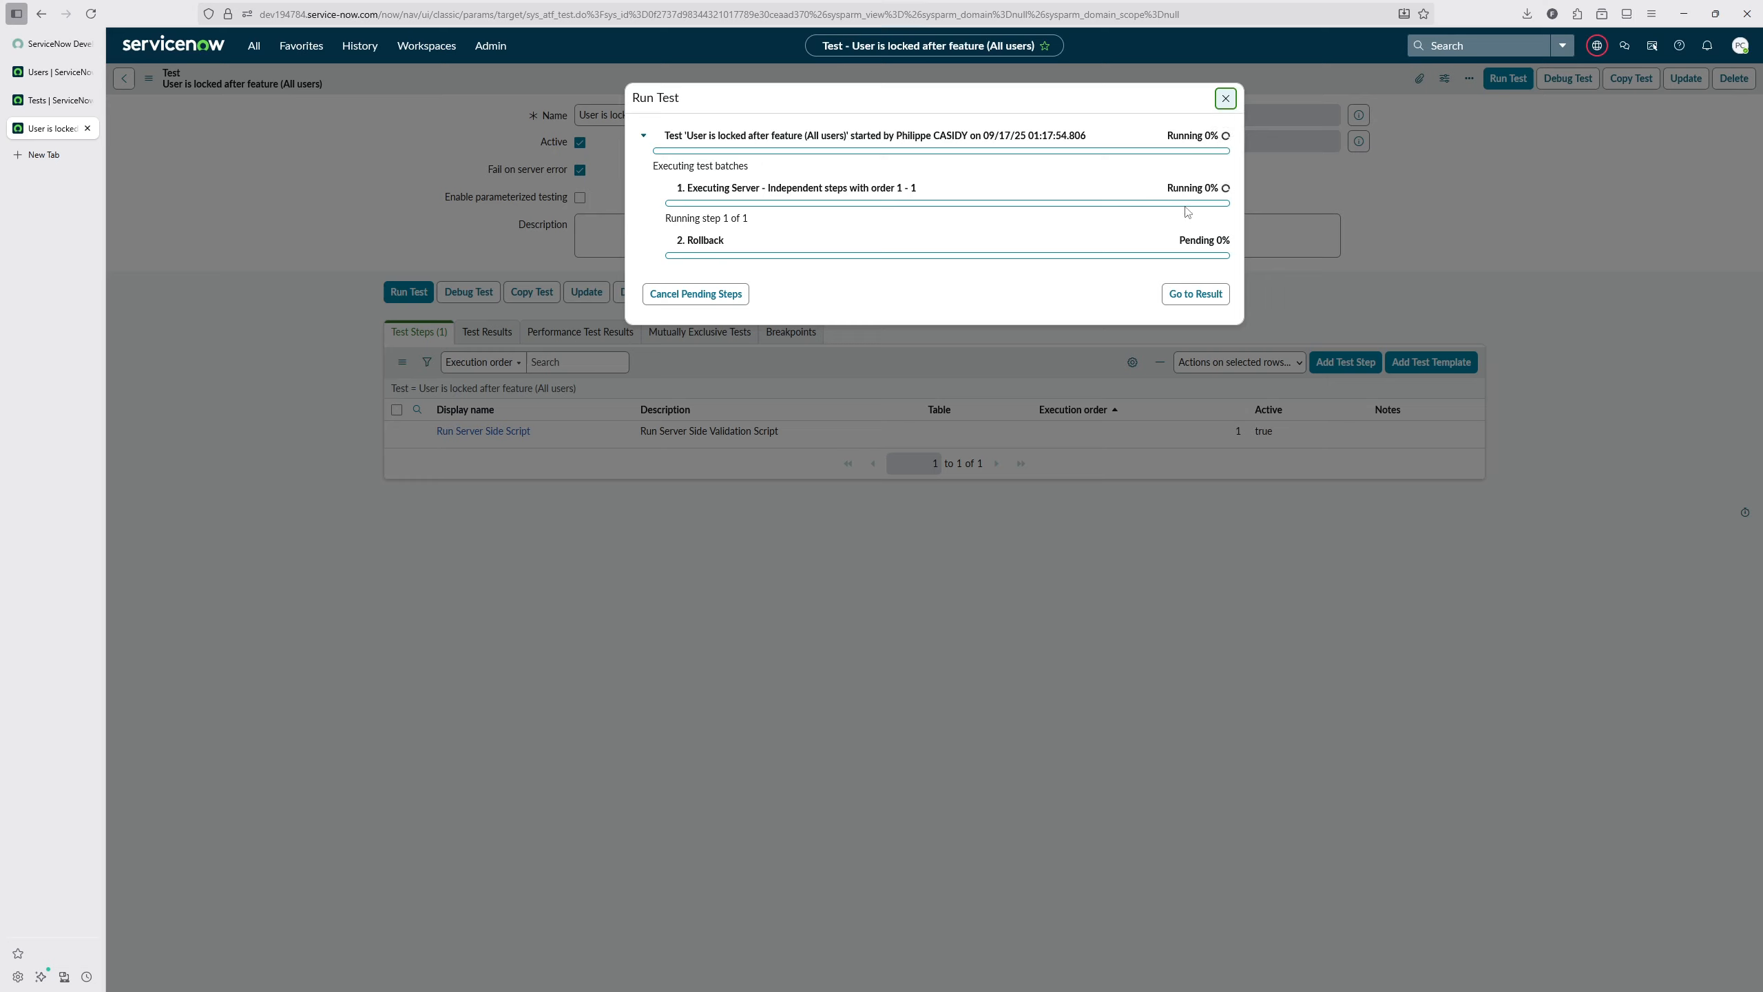
{"action": "left_click", "coordinate": [1211, 295]}
{"action": "scroll", "coordinate": [964, 655], "scroll_direction": "down", "scroll_amount": 10}
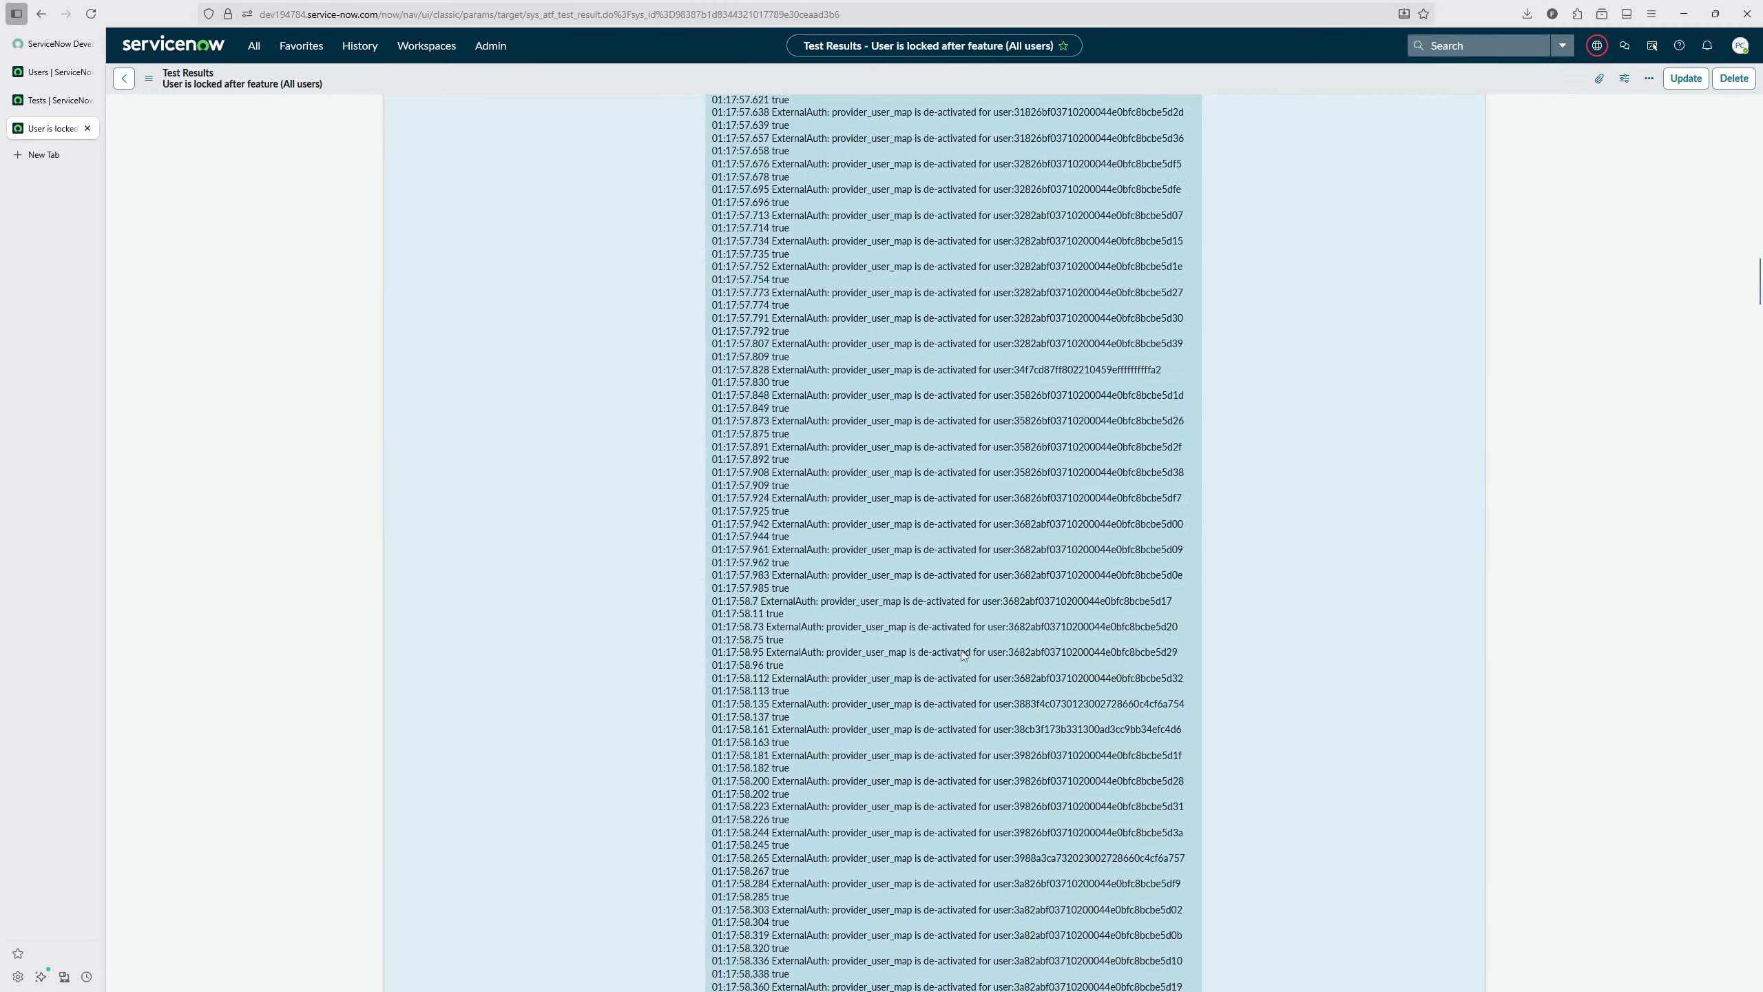
{"action": "scroll", "coordinate": [964, 655], "scroll_direction": "up", "scroll_amount": 15}
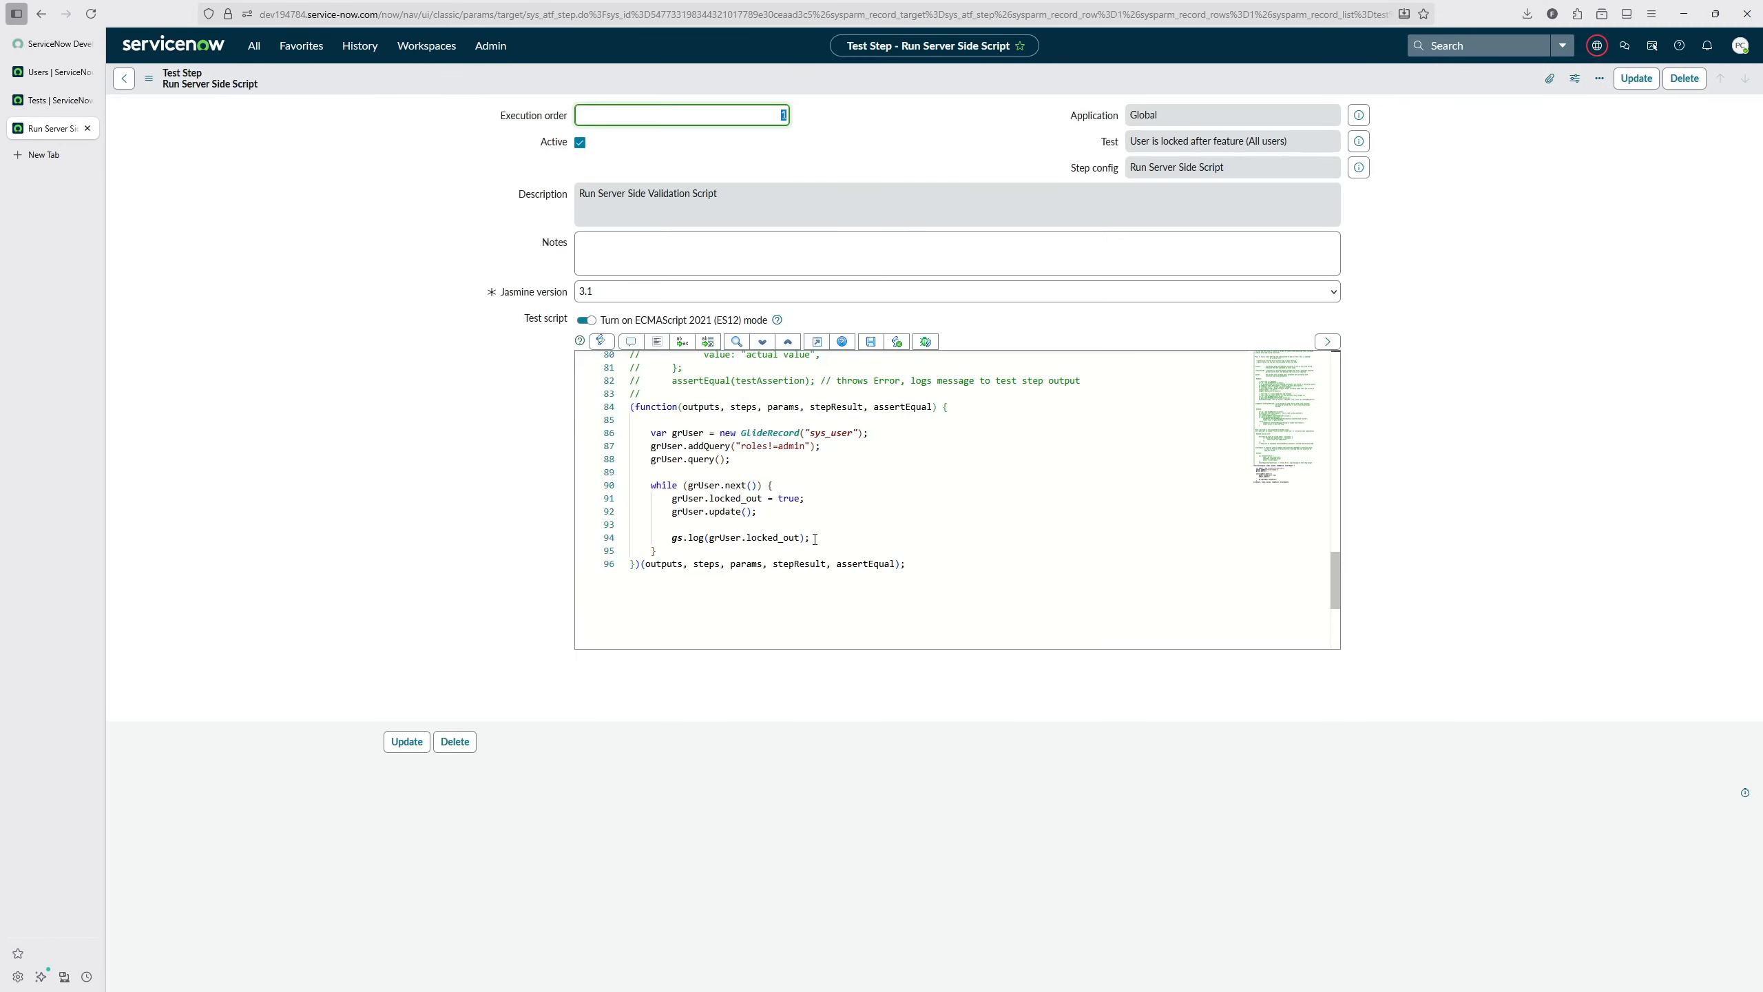
Step: Replace the gs.log line with grUserVerify, a GlideRecord on "sys_user" that gets the record by grUser.getUniqueValue()
{"action": "left_click_drag", "start_coordinate": [809, 538], "coordinate": [668, 538]}
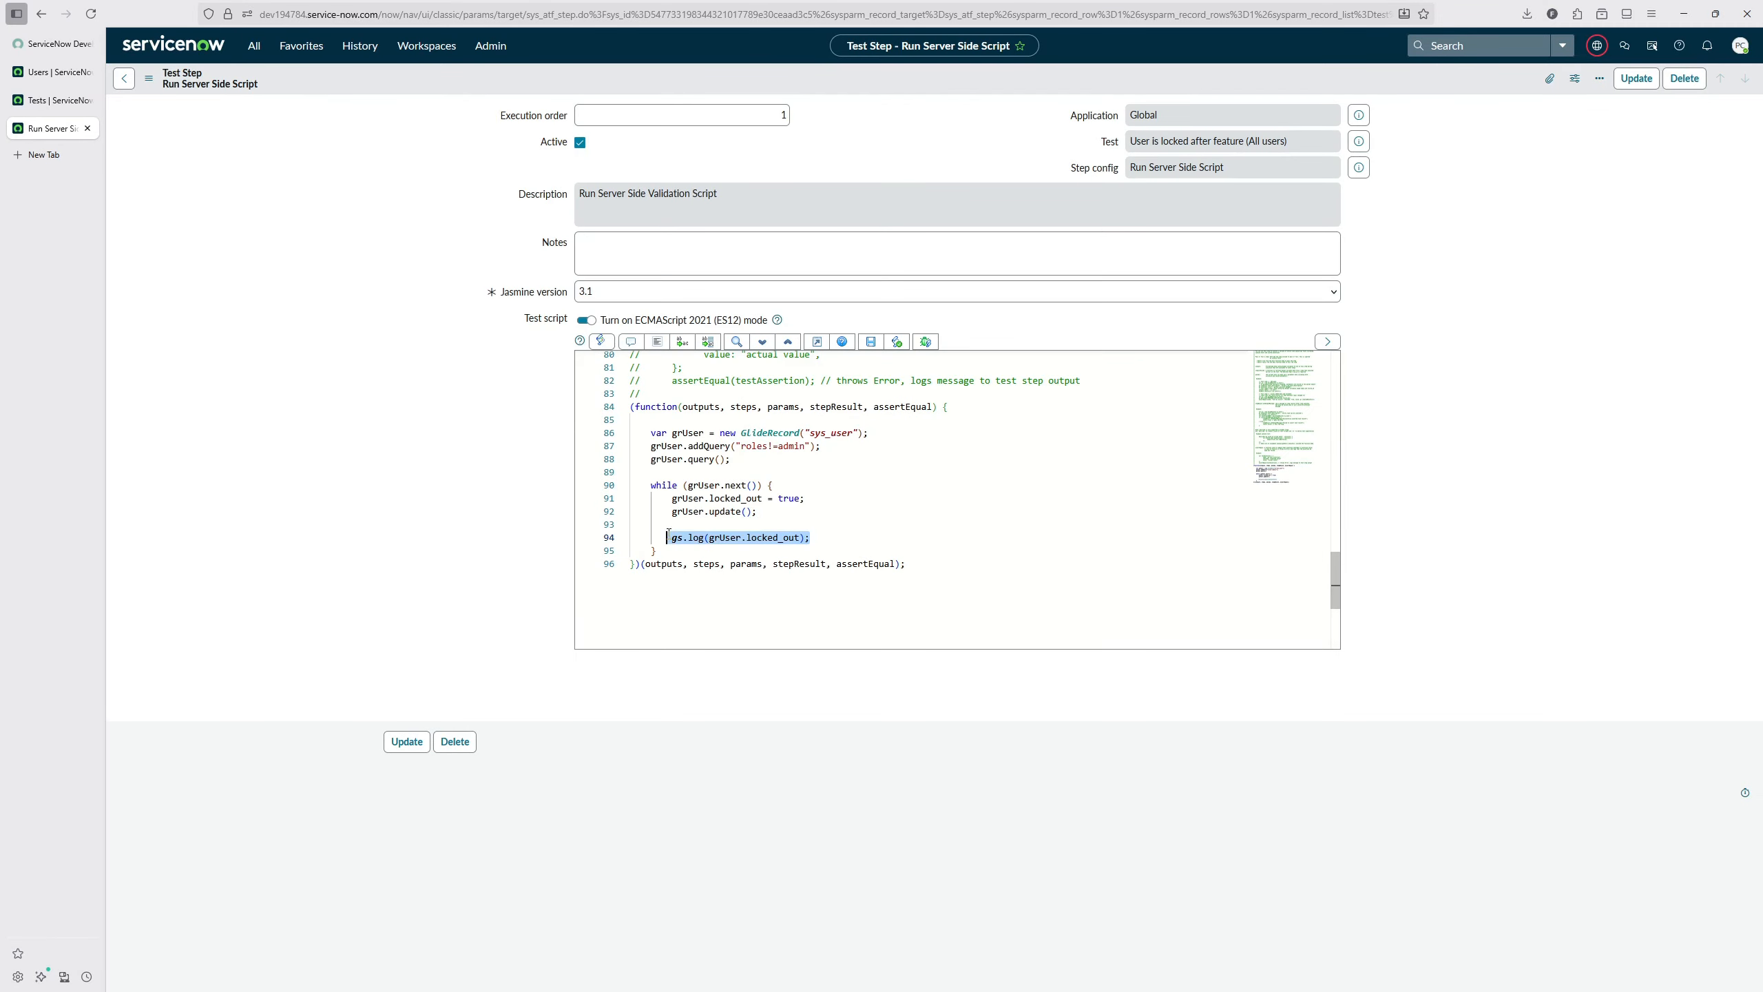
{"action": "type", "text": "grUserVerify = new GlideRecord(\"ys"}
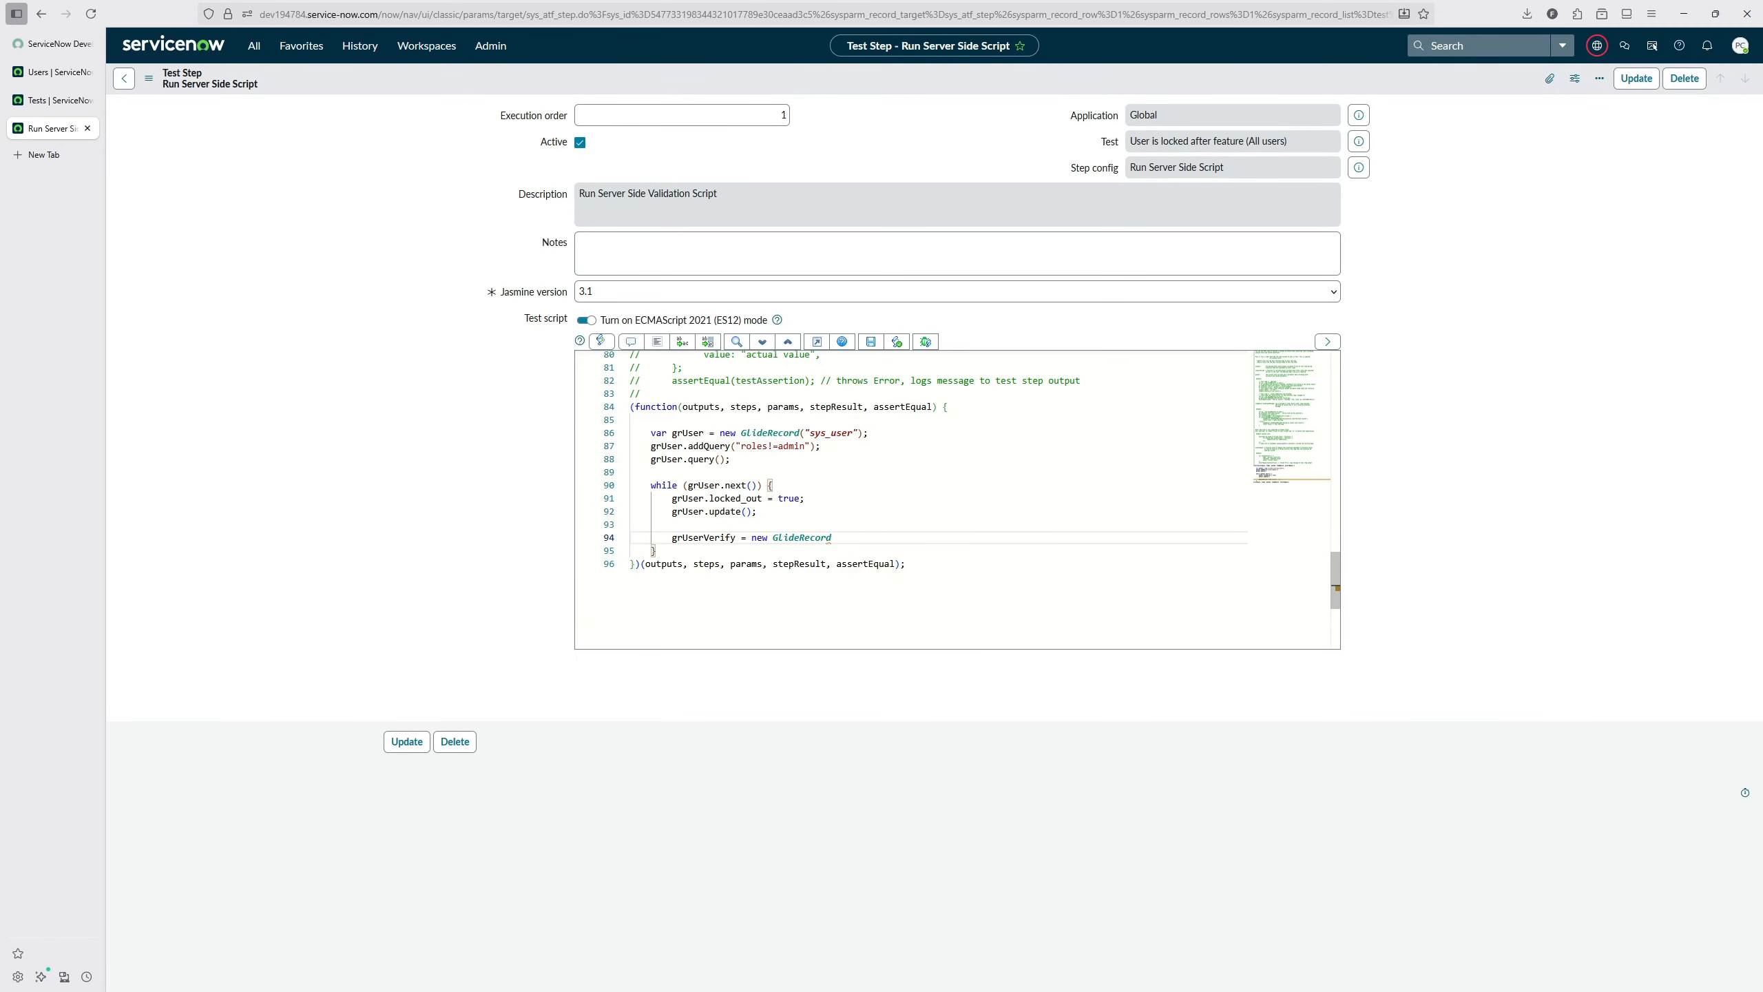
{"action": "key", "text": "BackSpace"}
{"action": "key", "text": "BackSpace"}
{"action": "type", "text": "sys_user\");"}
{"action": "key", "text": "Return"}
{"action": "type", "text": "grUserVerify.get(grUs"}
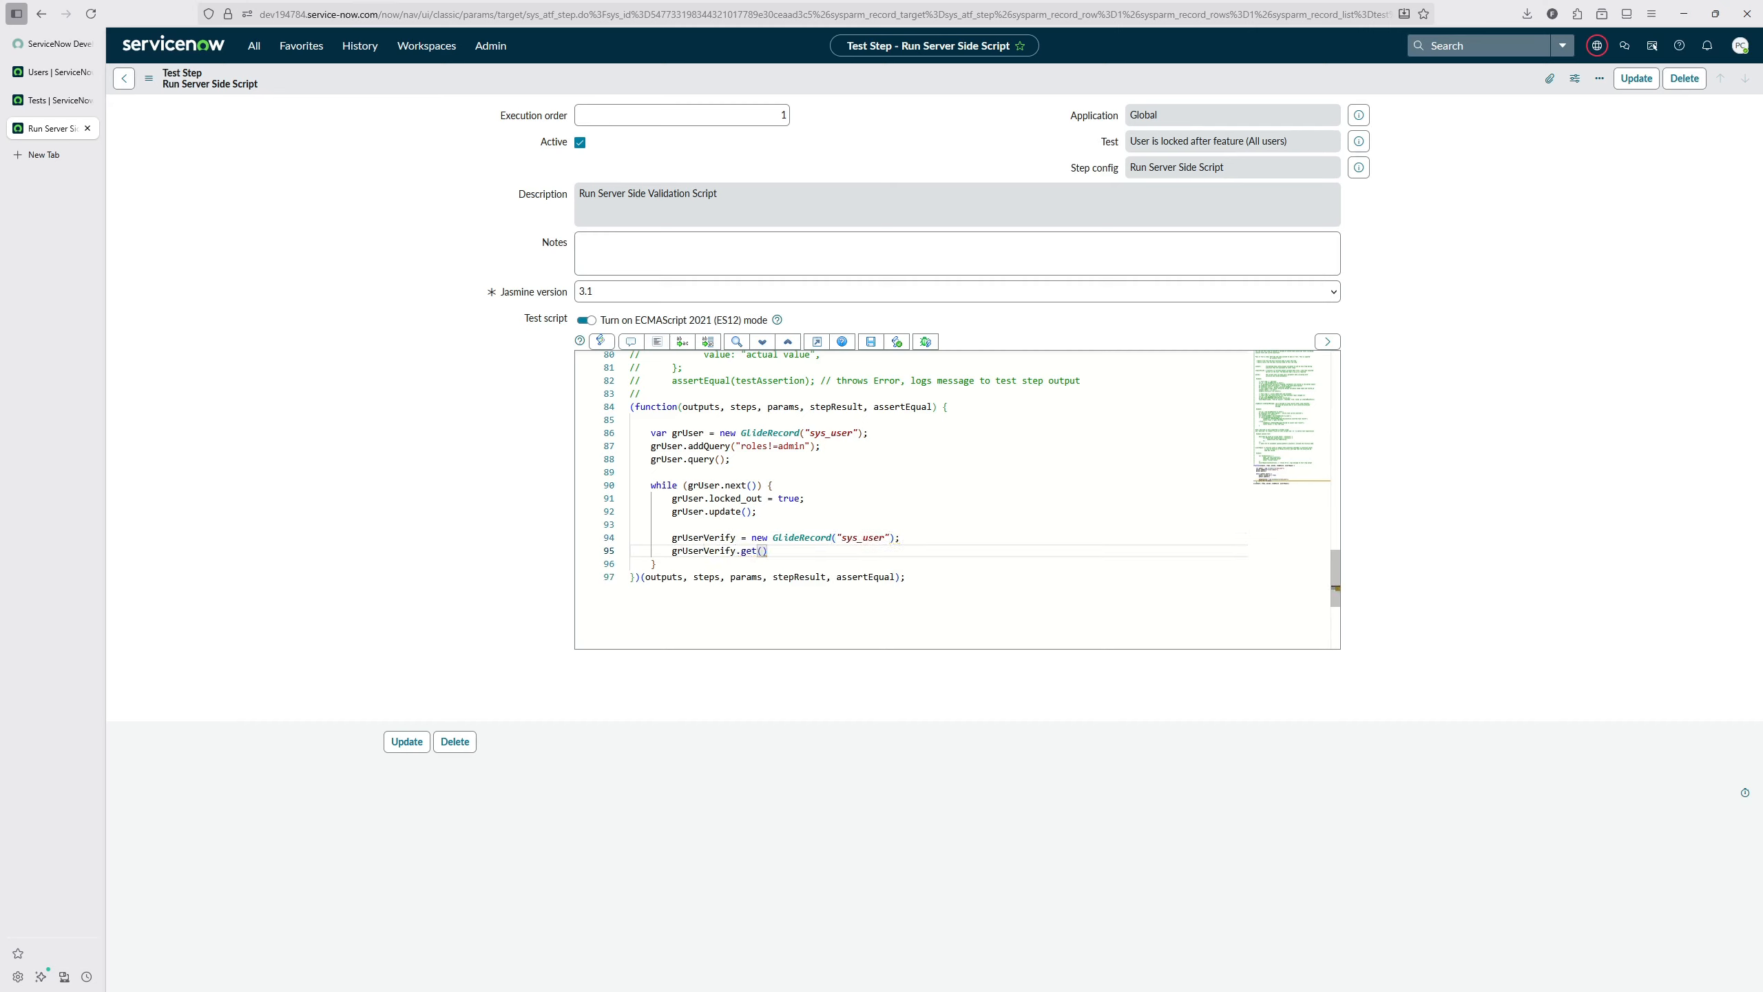
{"action": "type", "text": "er.getUniqueV"}
{"action": "key", "text": "Return"}
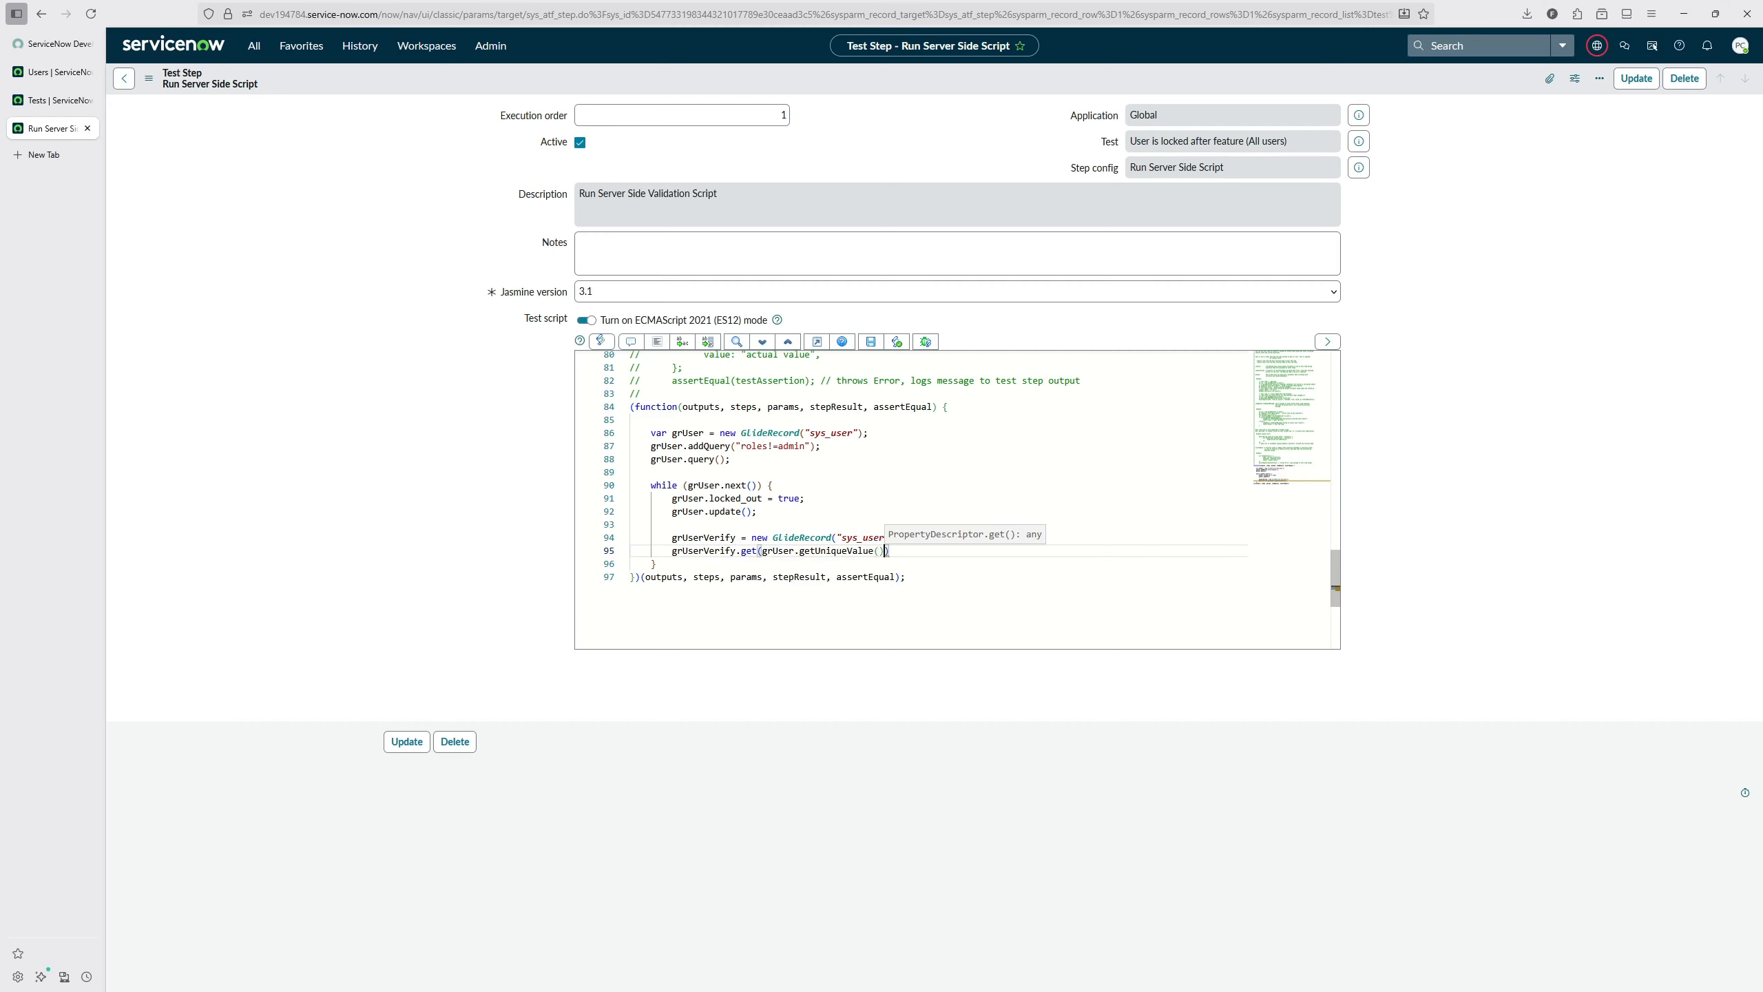
{"action": "type", "text": "());"}
{"action": "key", "text": "Return"}
{"action": "key", "text": "Return"}
Step: Copy the example testAssertion block with its assertEqual call into the loop under a grUserVerify.locked_out condition, and format the script
{"action": "type", "text": "if("}
{"action": "scroll", "coordinate": [709, 503], "scroll_direction": "up", "scroll_amount": 4}
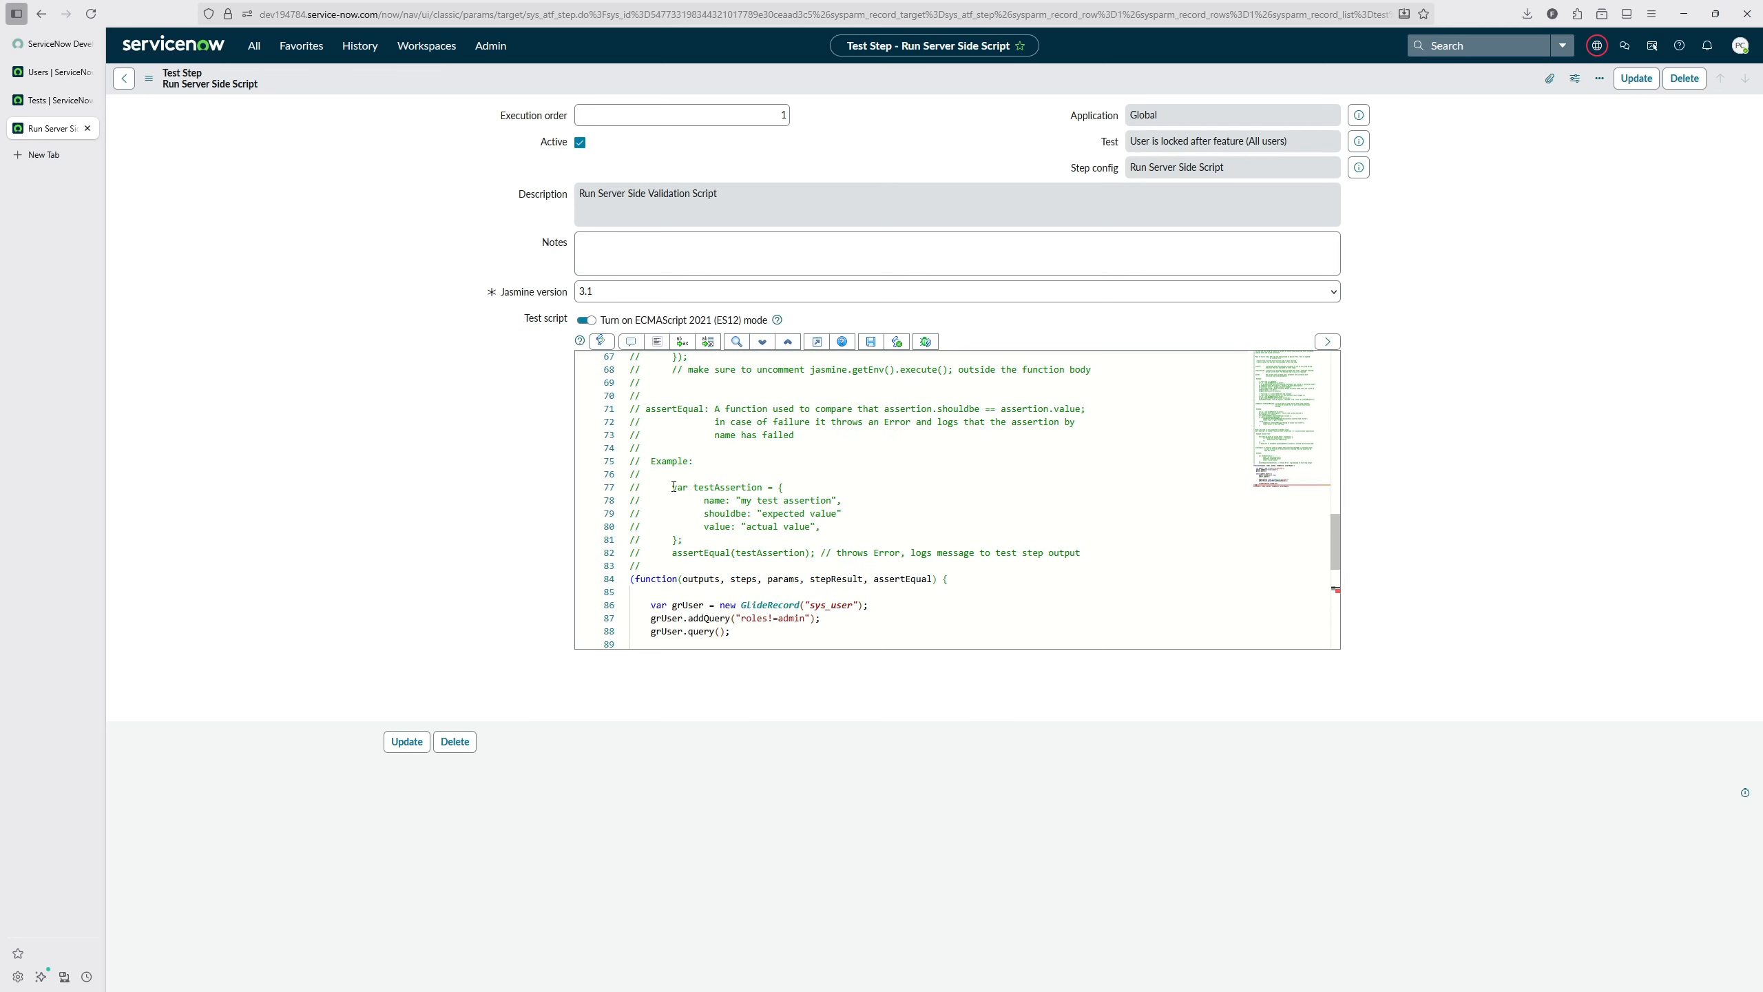
{"action": "left_click_drag", "start_coordinate": [673, 487], "coordinate": [816, 553]}
{"action": "key", "text": "ctrl+c"}
{"action": "scroll", "coordinate": [784, 556], "scroll_direction": "down", "scroll_amount": 4}
{"action": "key", "text": "ctrl+v"}
{"action": "left_click_drag", "start_coordinate": [822, 616], "coordinate": [630, 564]}
{"action": "left_click", "coordinate": [656, 341]}
{"action": "left_click", "coordinate": [849, 588]}
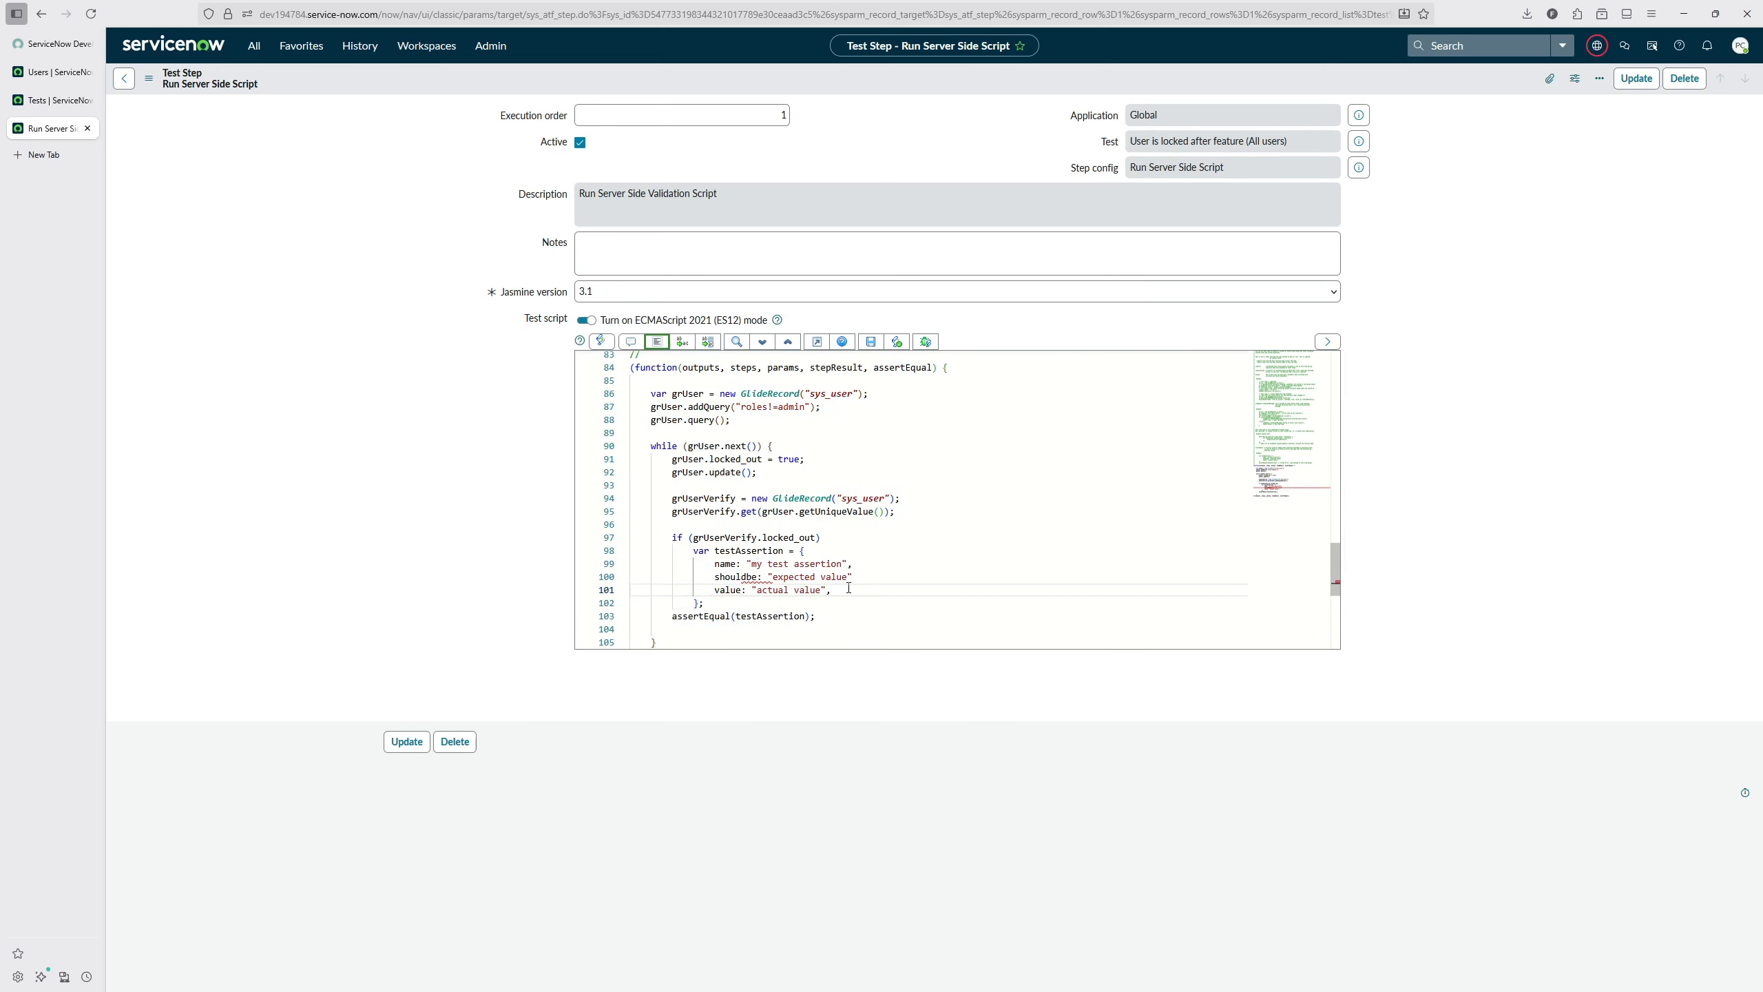
Step: Set the assertion's name to "Check Lockedout Field", shouldbe to "true" and value to grUserVerify.locked_out, and remove the if condition
{"action": "left_click_drag", "start_coordinate": [751, 564], "coordinate": [848, 576]}
{"action": "type", "text": "Check Lockedout Field\", shouldbe: \""}
{"action": "type", "text": "tr"}
{"action": "left_click_drag", "start_coordinate": [693, 537], "coordinate": [819, 536]}
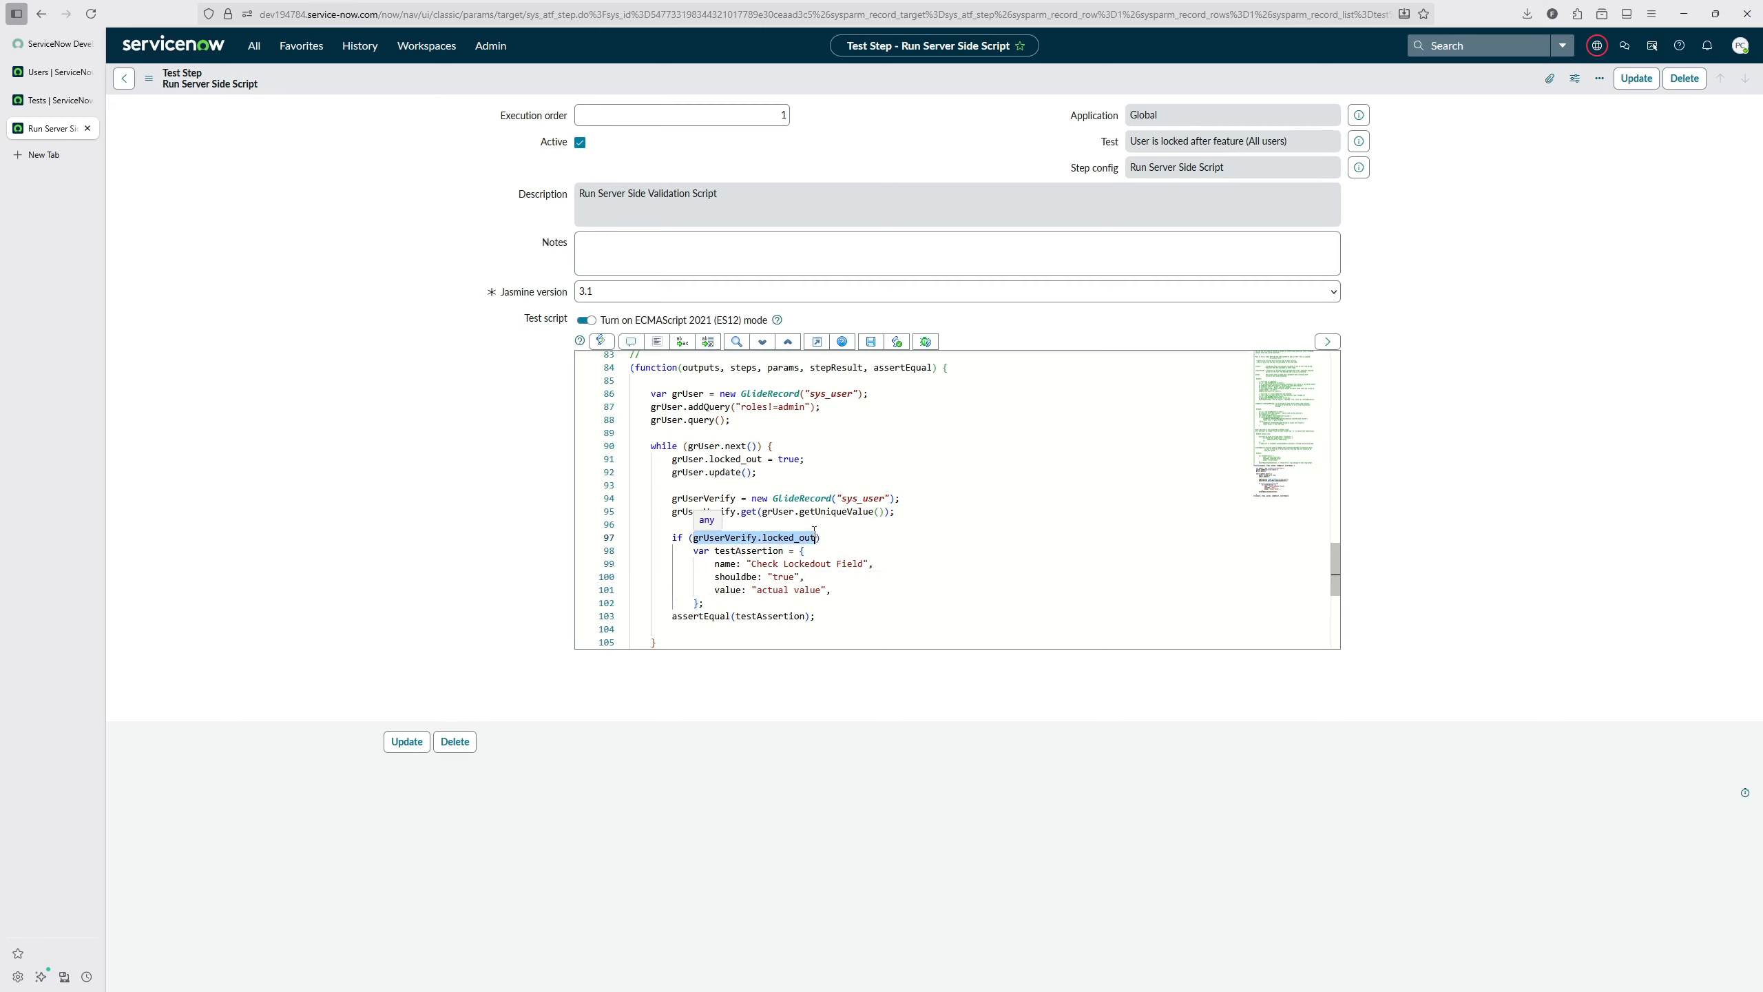
{"action": "key", "text": "ctrl+x"}
{"action": "left_click_drag", "start_coordinate": [751, 590], "coordinate": [830, 590]}
{"action": "key", "text": "ctrl+v"}
{"action": "left_click_drag", "start_coordinate": [697, 536], "coordinate": [630, 537]}
{"action": "key", "text": "Delete"}
{"action": "key", "text": "Delete"}
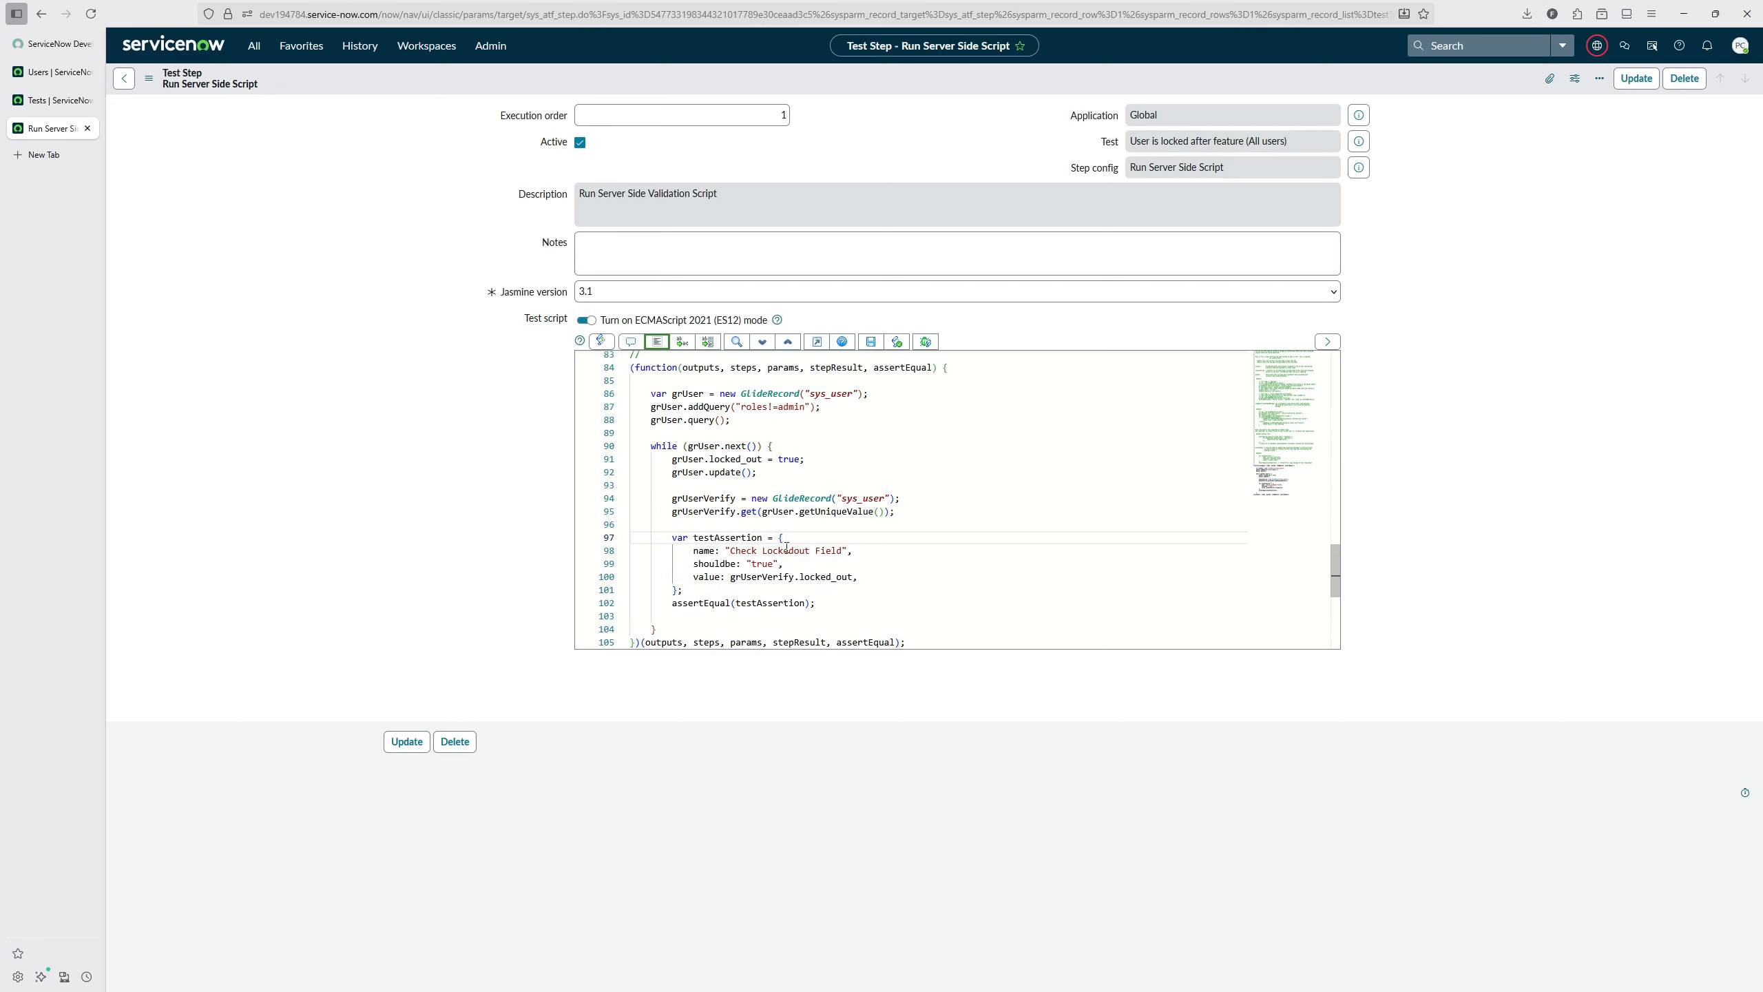
Step: Limit the user query to three records by adding grUser.setLimit(3) before grUser.query()
{"action": "scroll", "coordinate": [736, 514], "scroll_direction": "up", "scroll_amount": 2}
{"action": "left_click", "coordinate": [838, 476]}
{"action": "key", "text": "Return"}
{"action": "type", "text": "grUser.set"}
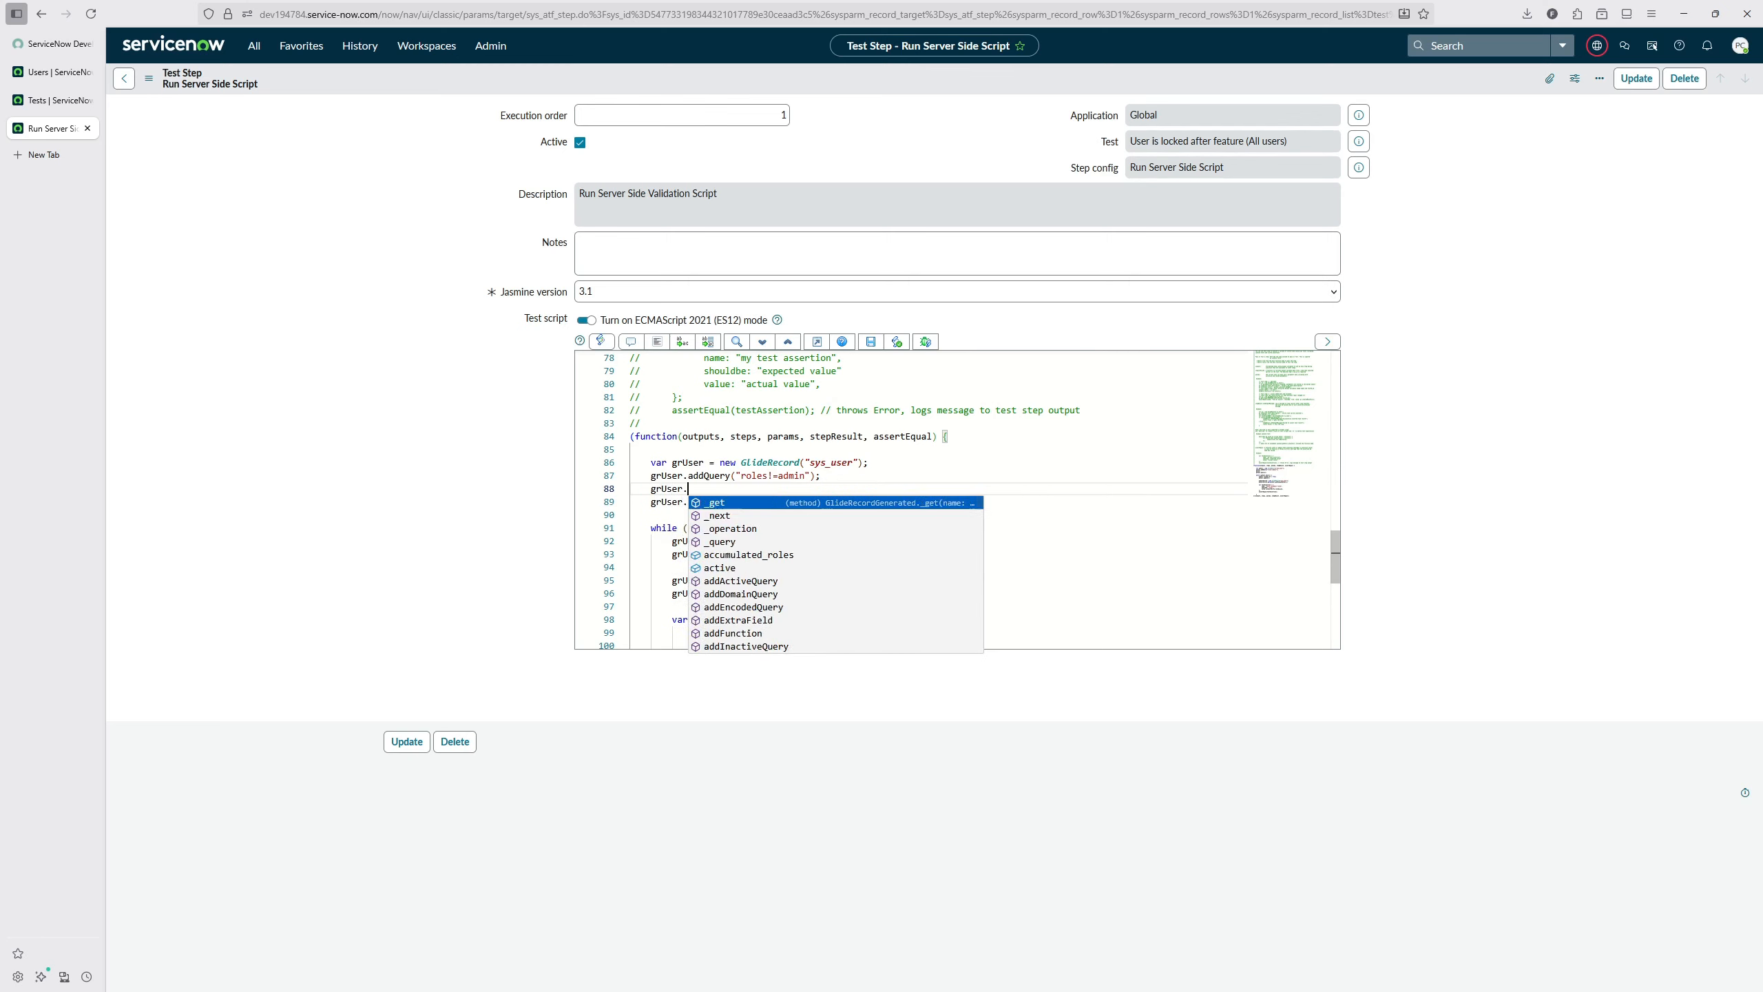
{"action": "key", "text": "Down"}
{"action": "key", "text": "Down"}
{"action": "key", "text": "Down"}
{"action": "key", "text": "Down"}
{"action": "key", "text": "Down"}
{"action": "key", "text": "Down"}
{"action": "key", "text": "Down"}
{"action": "key", "text": "Down"}
{"action": "key", "text": "Down"}
{"action": "key", "text": "Down"}
{"action": "key", "text": "Return"}
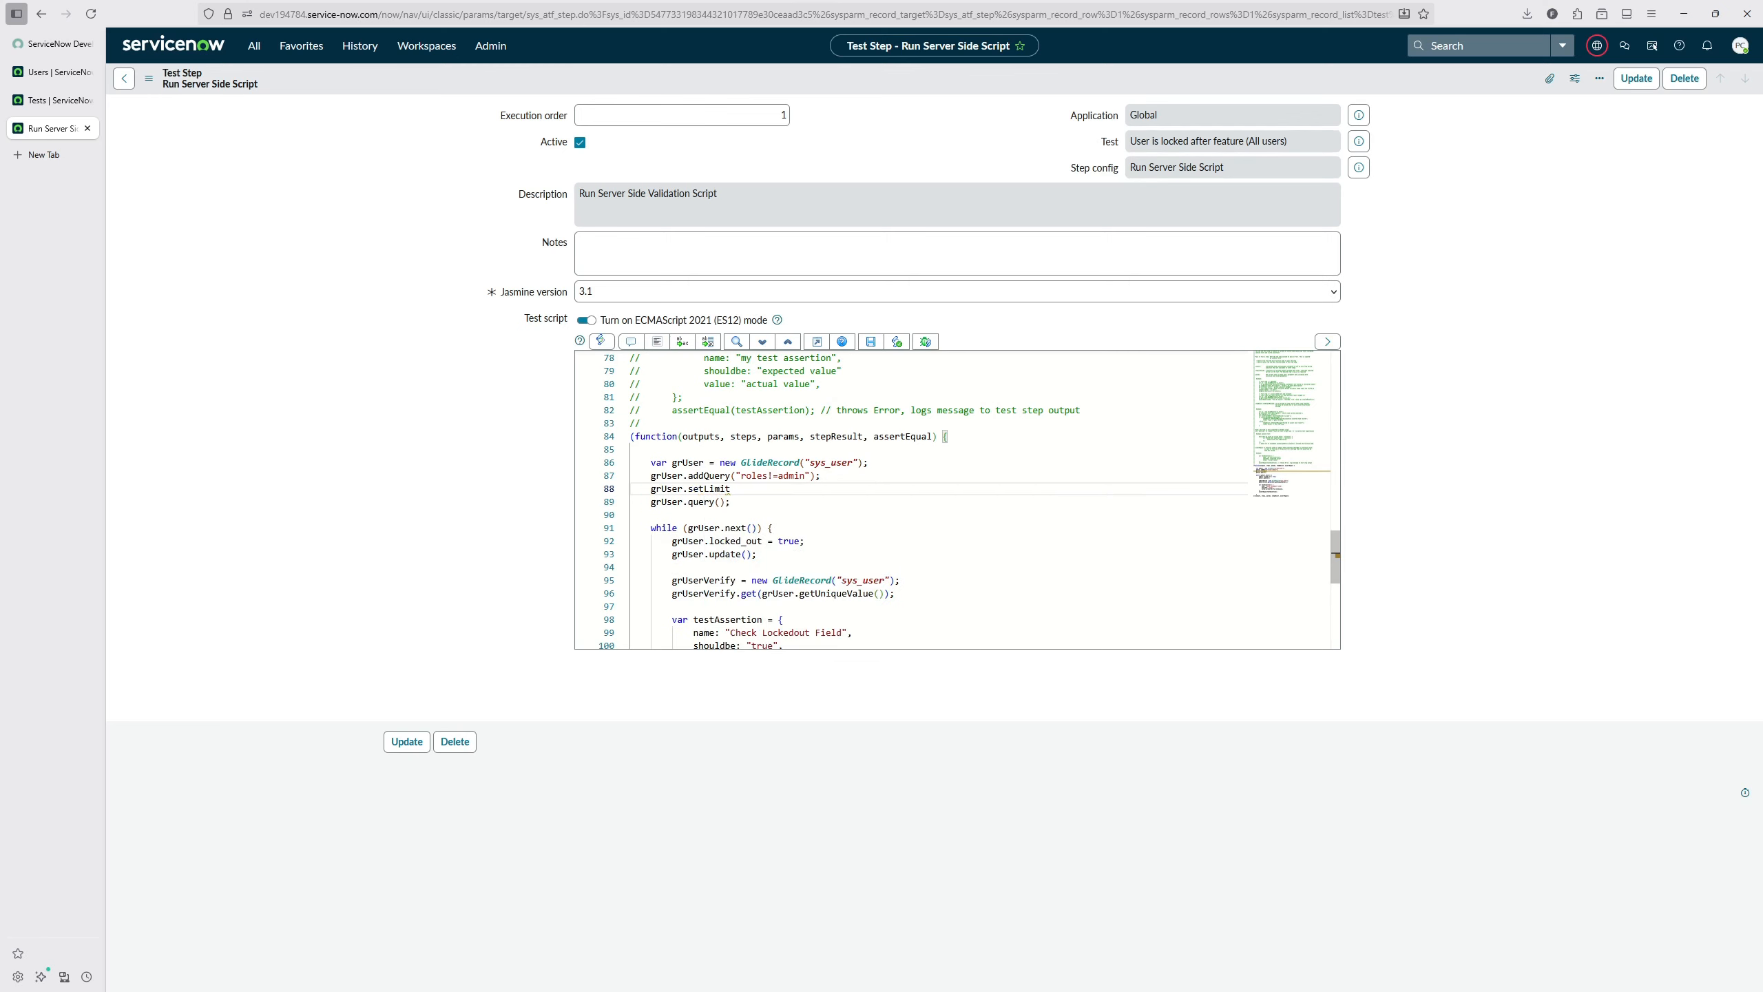
{"action": "type", "text": "(3);"}
Step: Move the instruction comments from the start of the test script to below the function
{"action": "scroll", "coordinate": [689, 484], "scroll_direction": "down", "scroll_amount": 20}
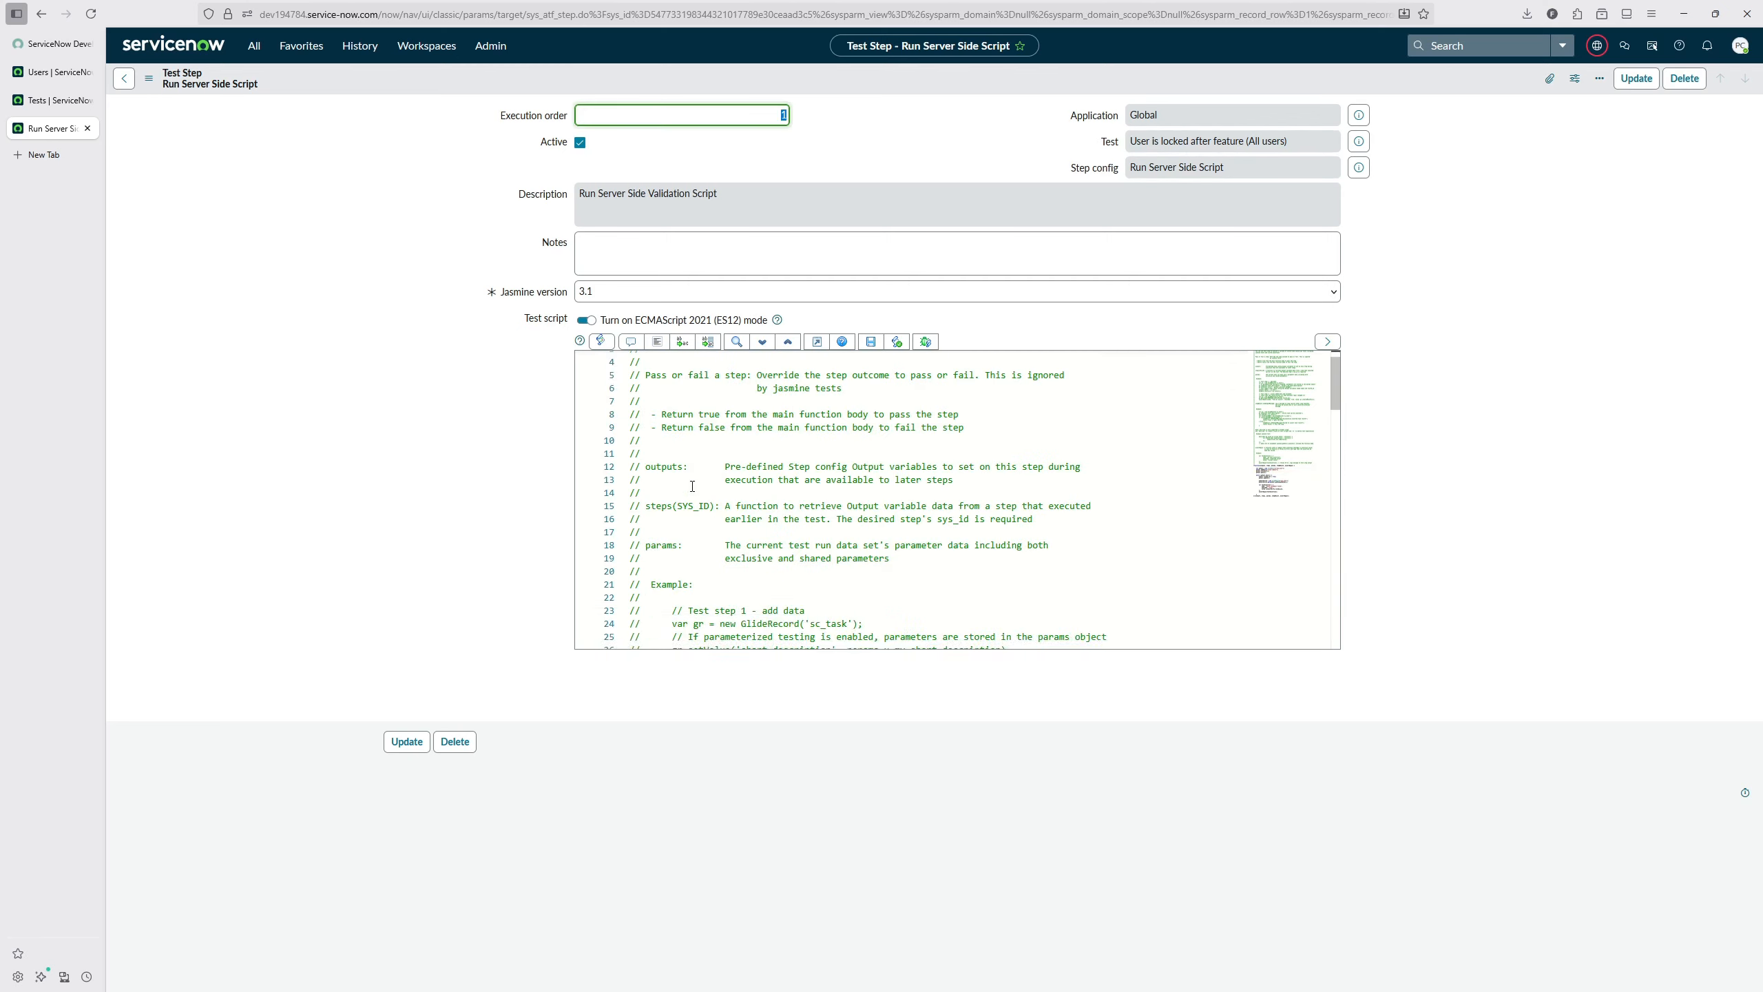
{"action": "left_click_drag", "start_coordinate": [642, 434], "coordinate": [597, 242]}
{"action": "key", "text": "BackSpace"}
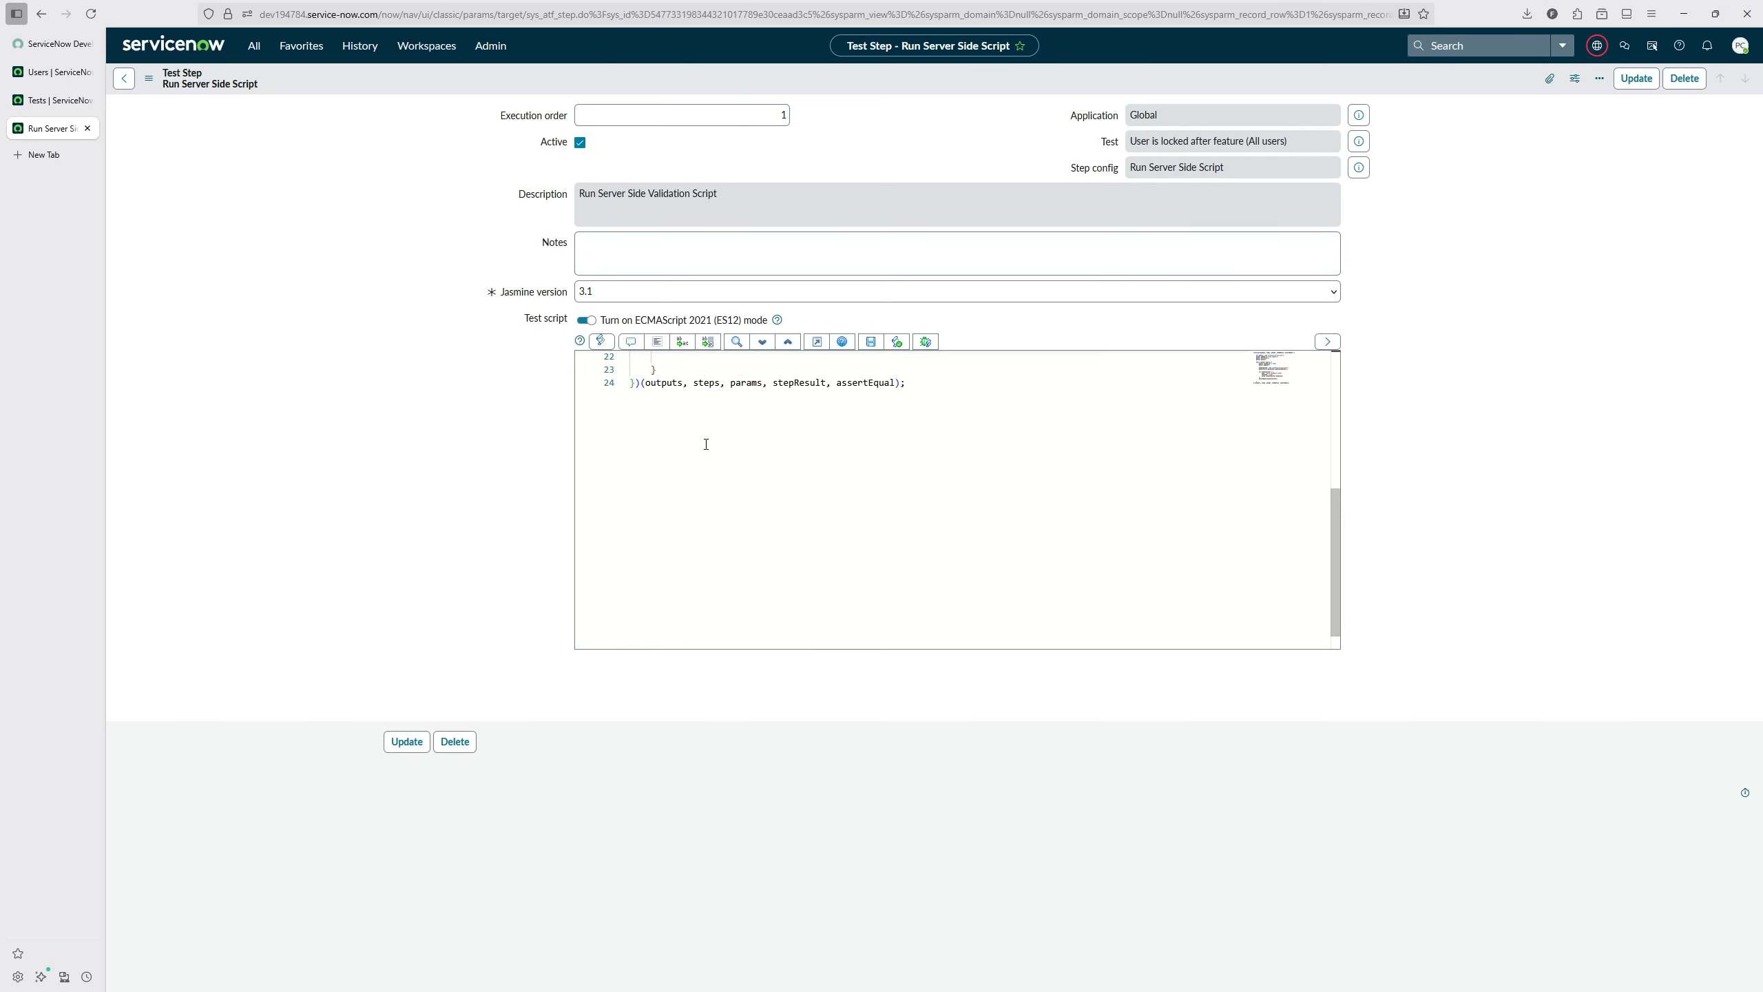
{"action": "key", "text": "Return"}
{"action": "key", "text": "Return"}
{"action": "key", "text": "Return"}
{"action": "key", "text": "Return"}
{"action": "key", "text": "ctrl+v"}
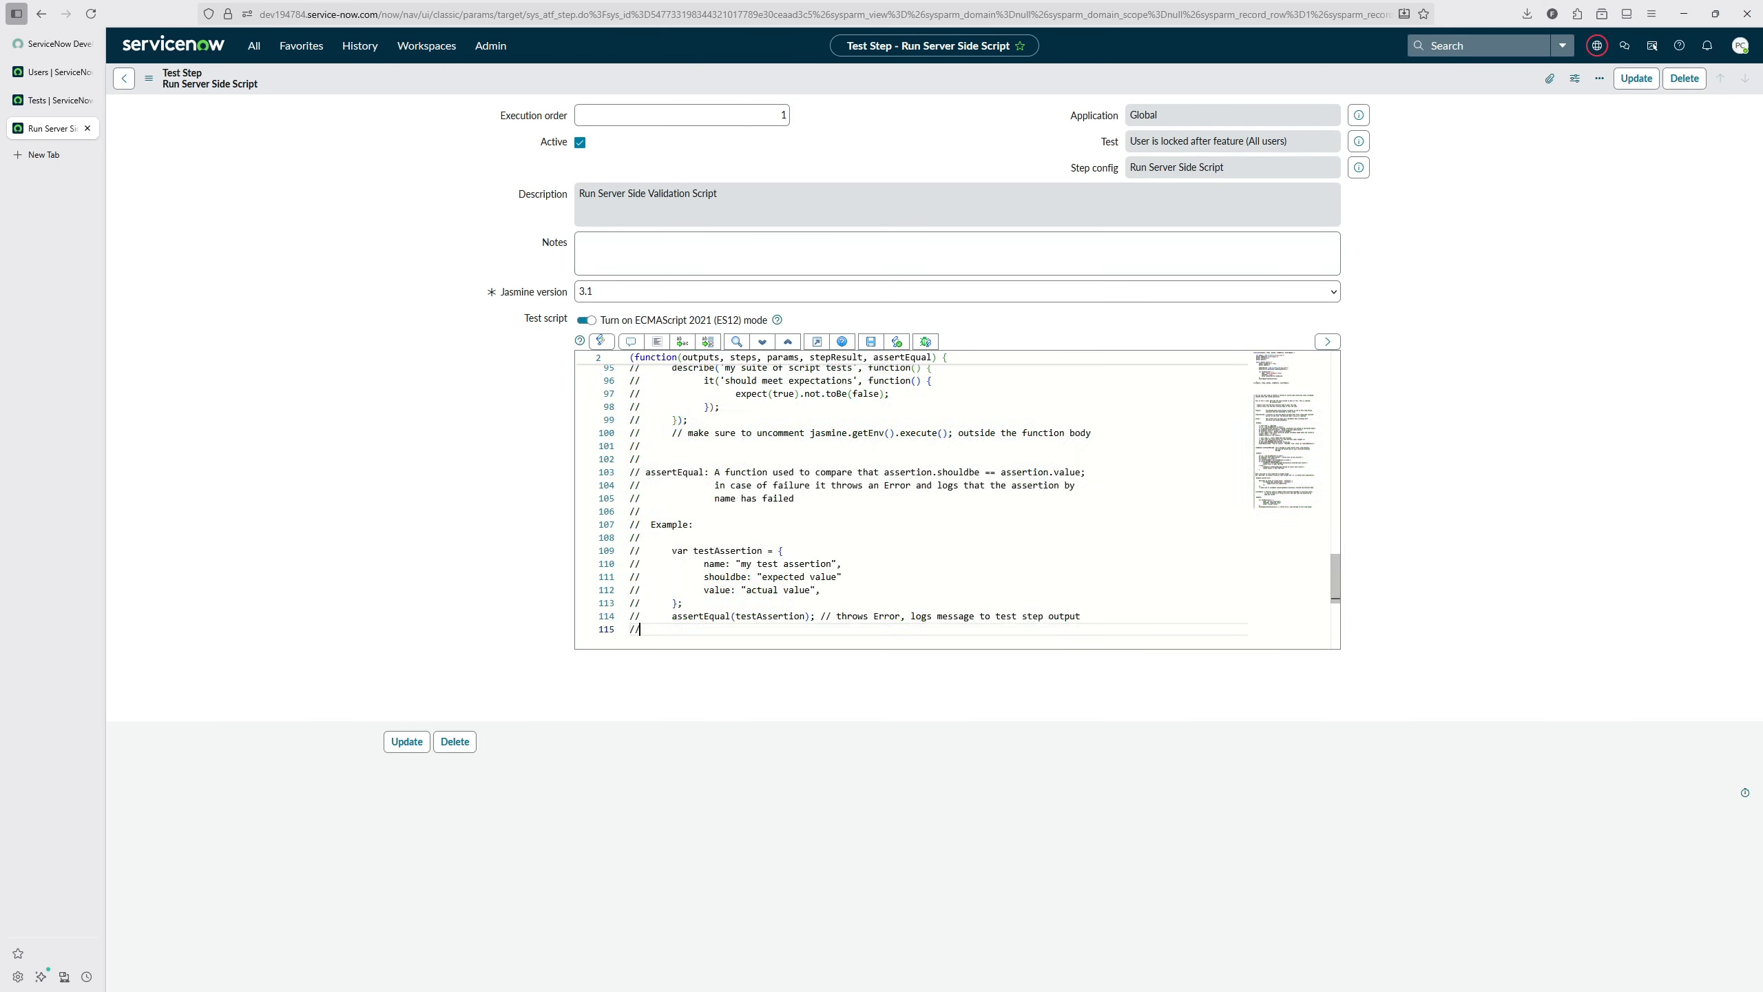
{"action": "scroll", "coordinate": [922, 407], "scroll_direction": "down", "scroll_amount": 1}
{"action": "key", "text": "ctrl+Home"}
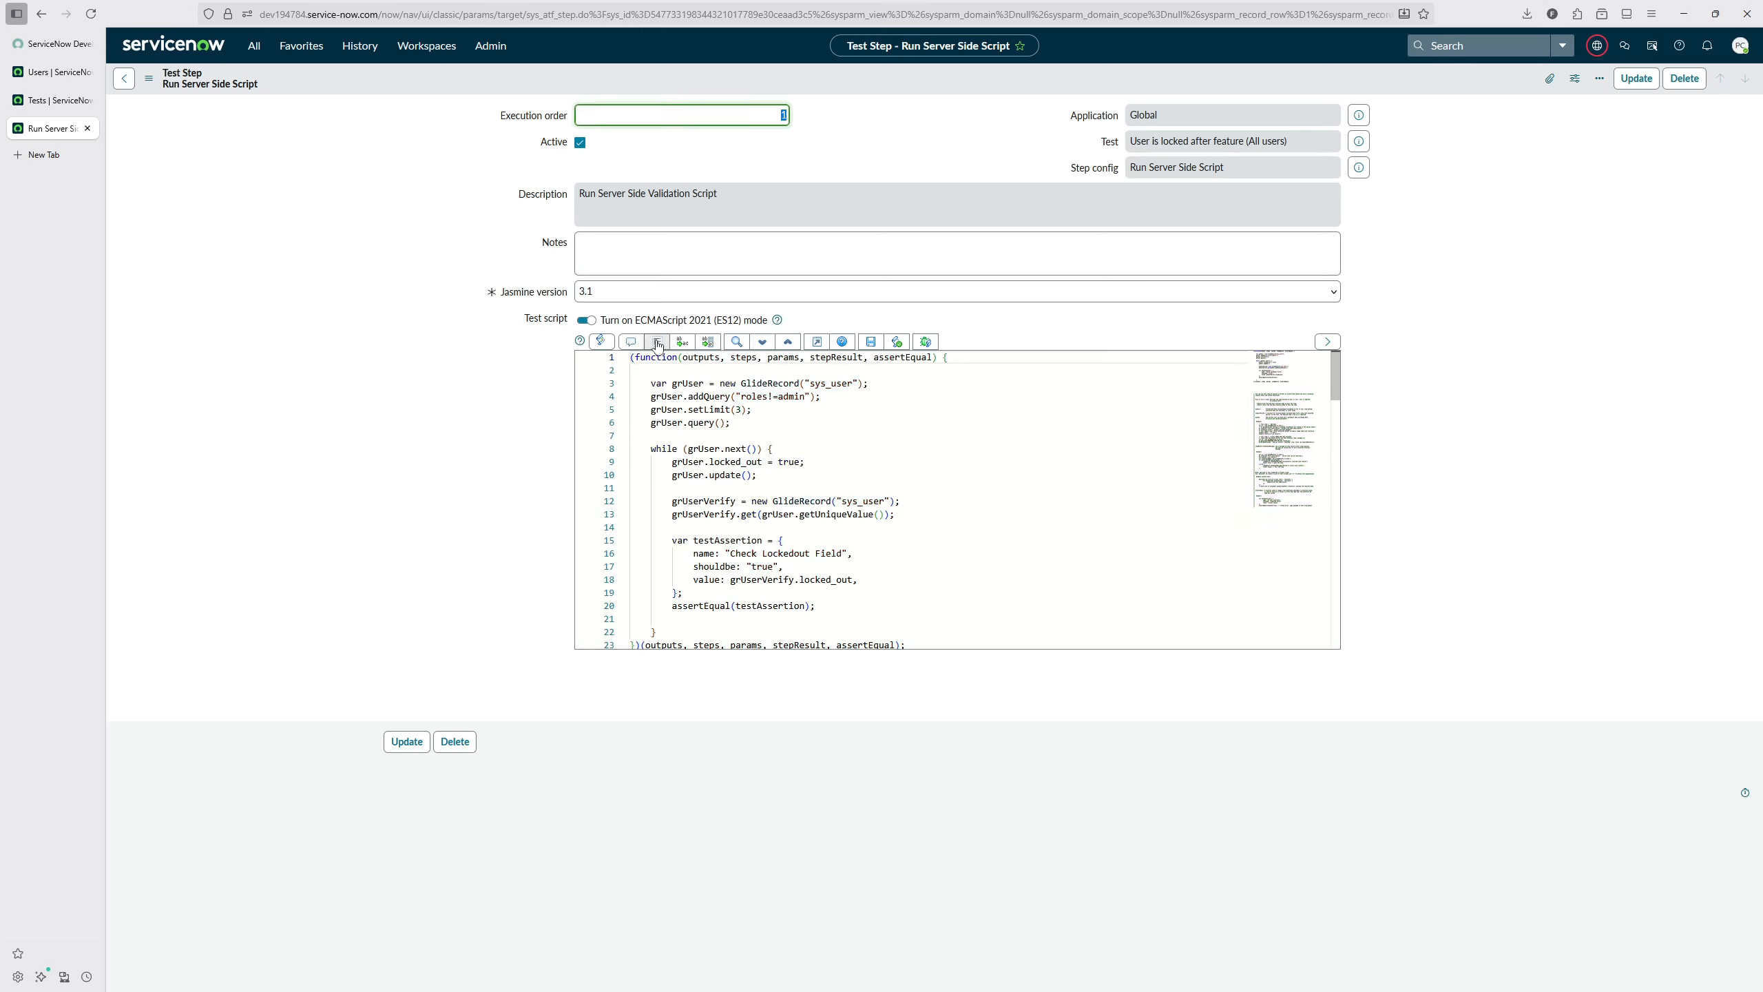
Step: Run the "User is locked after feature (All users)" test and examine the assertion line in the new result's summary
{"action": "left_click", "coordinate": [49, 100]}
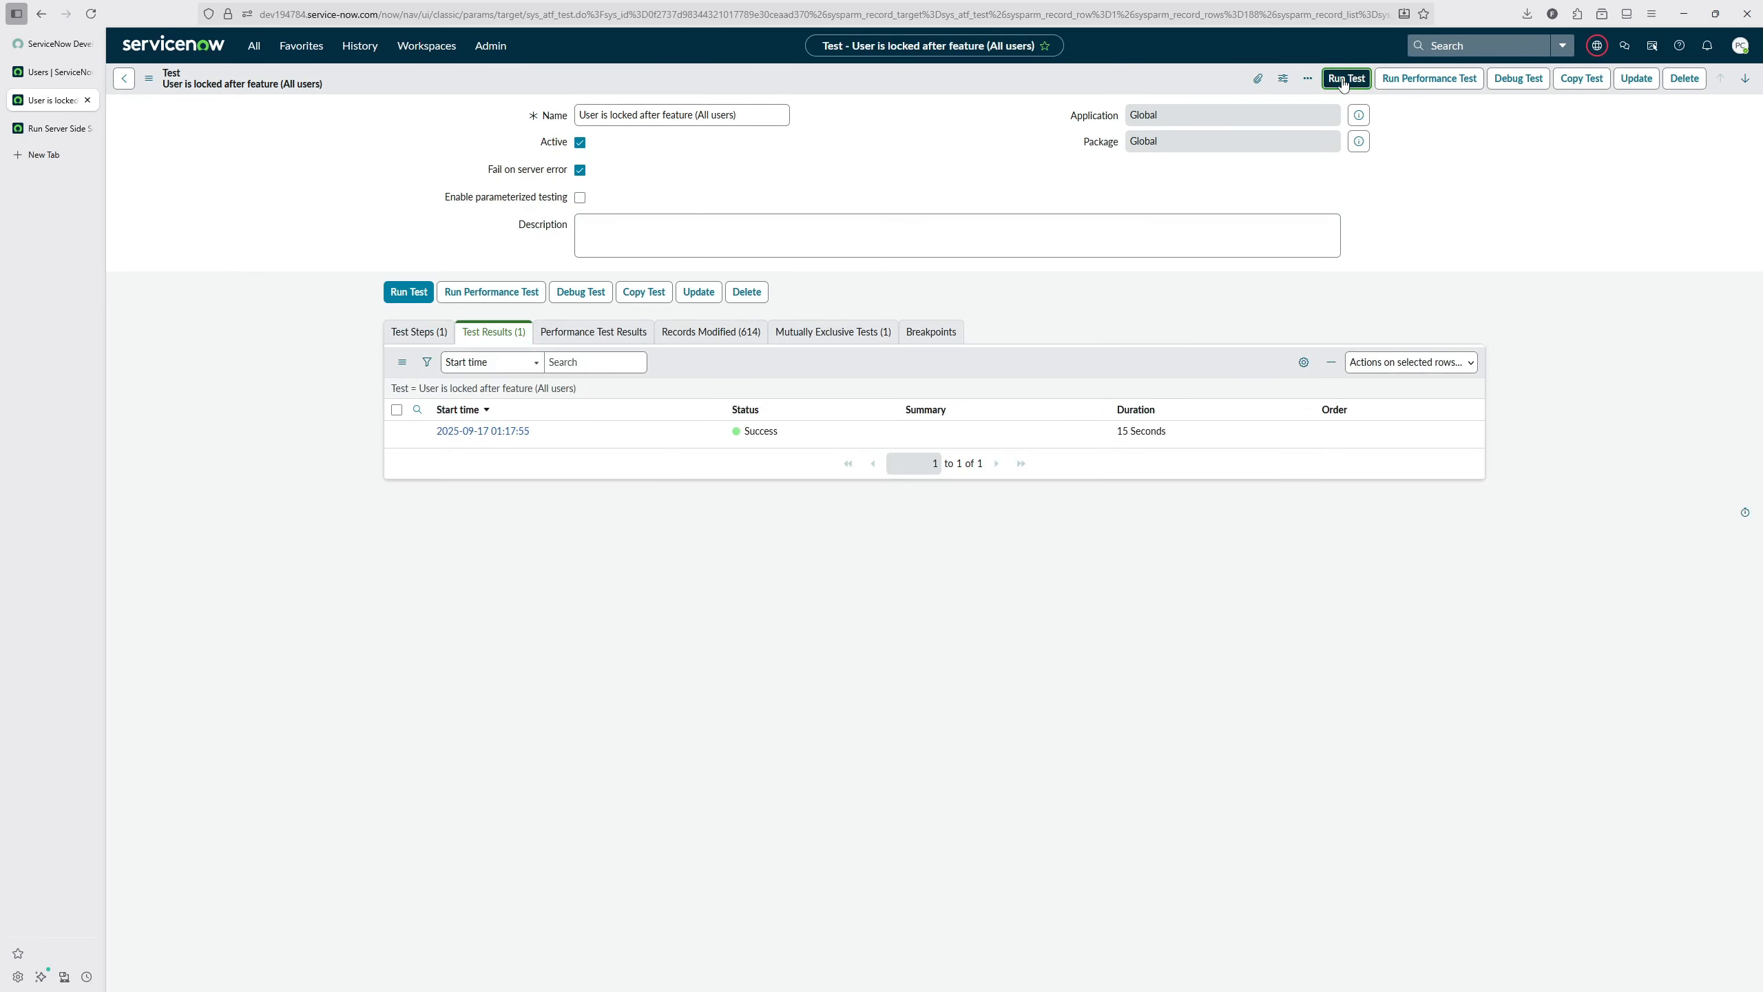
{"action": "left_click", "coordinate": [1346, 78]}
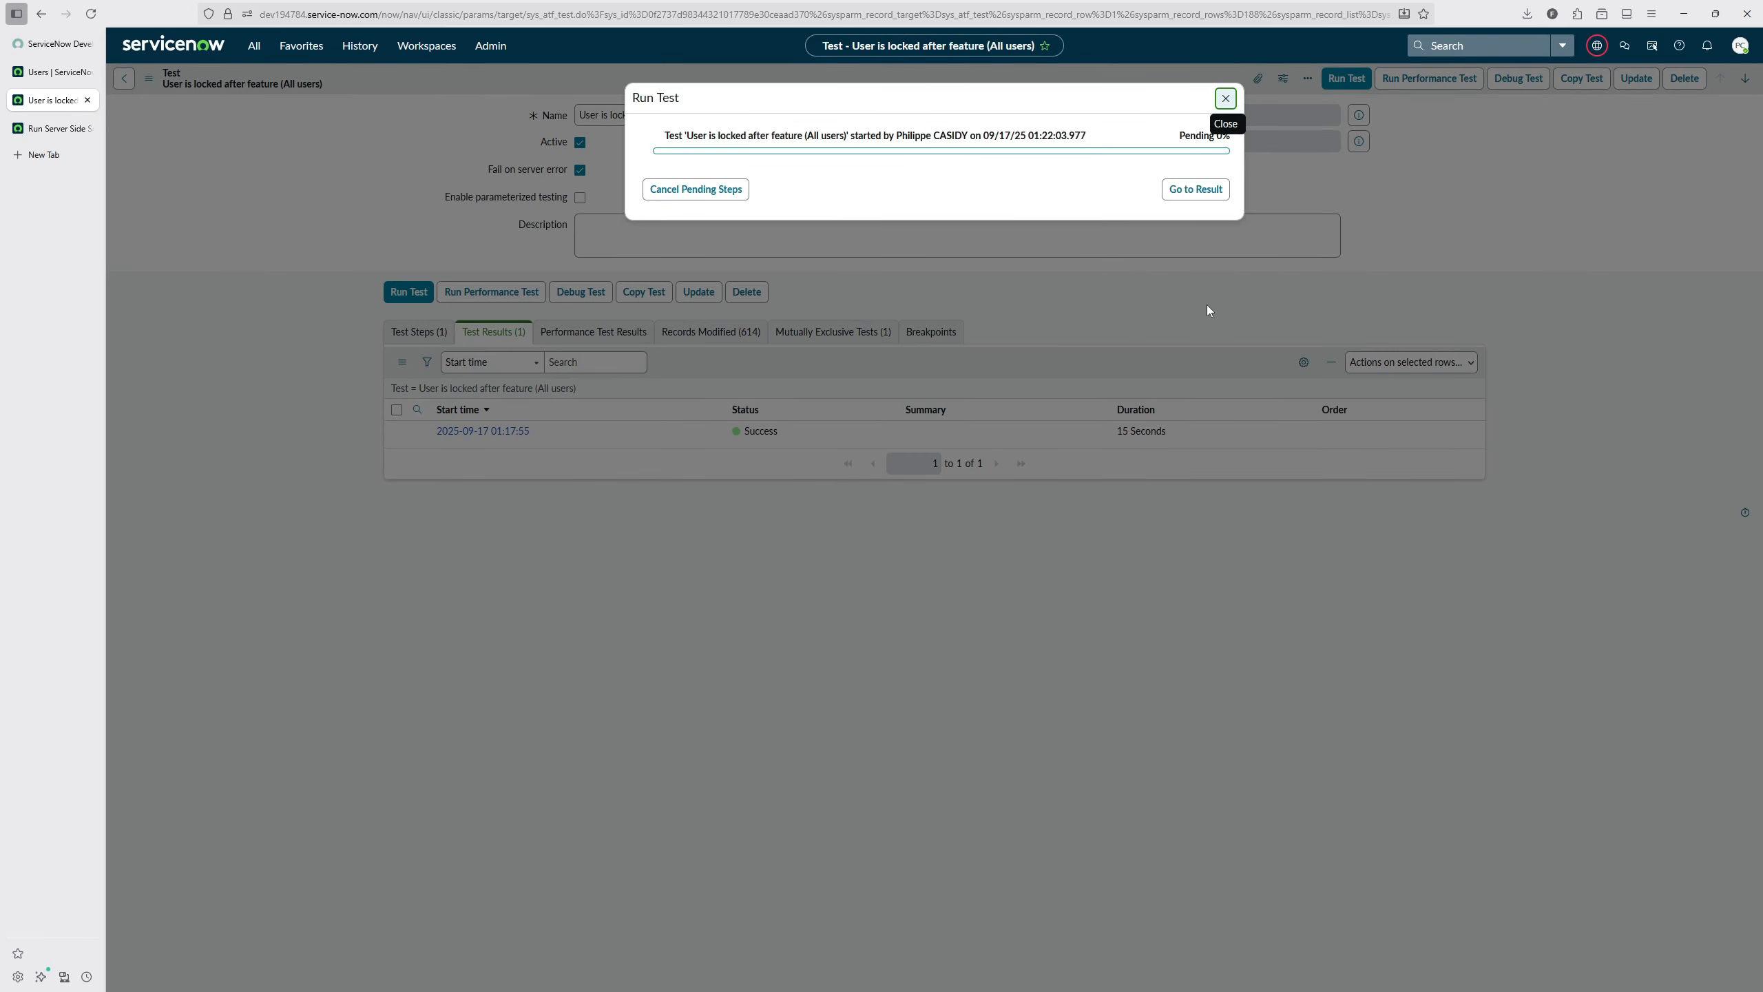
{"action": "left_click", "coordinate": [1205, 308]}
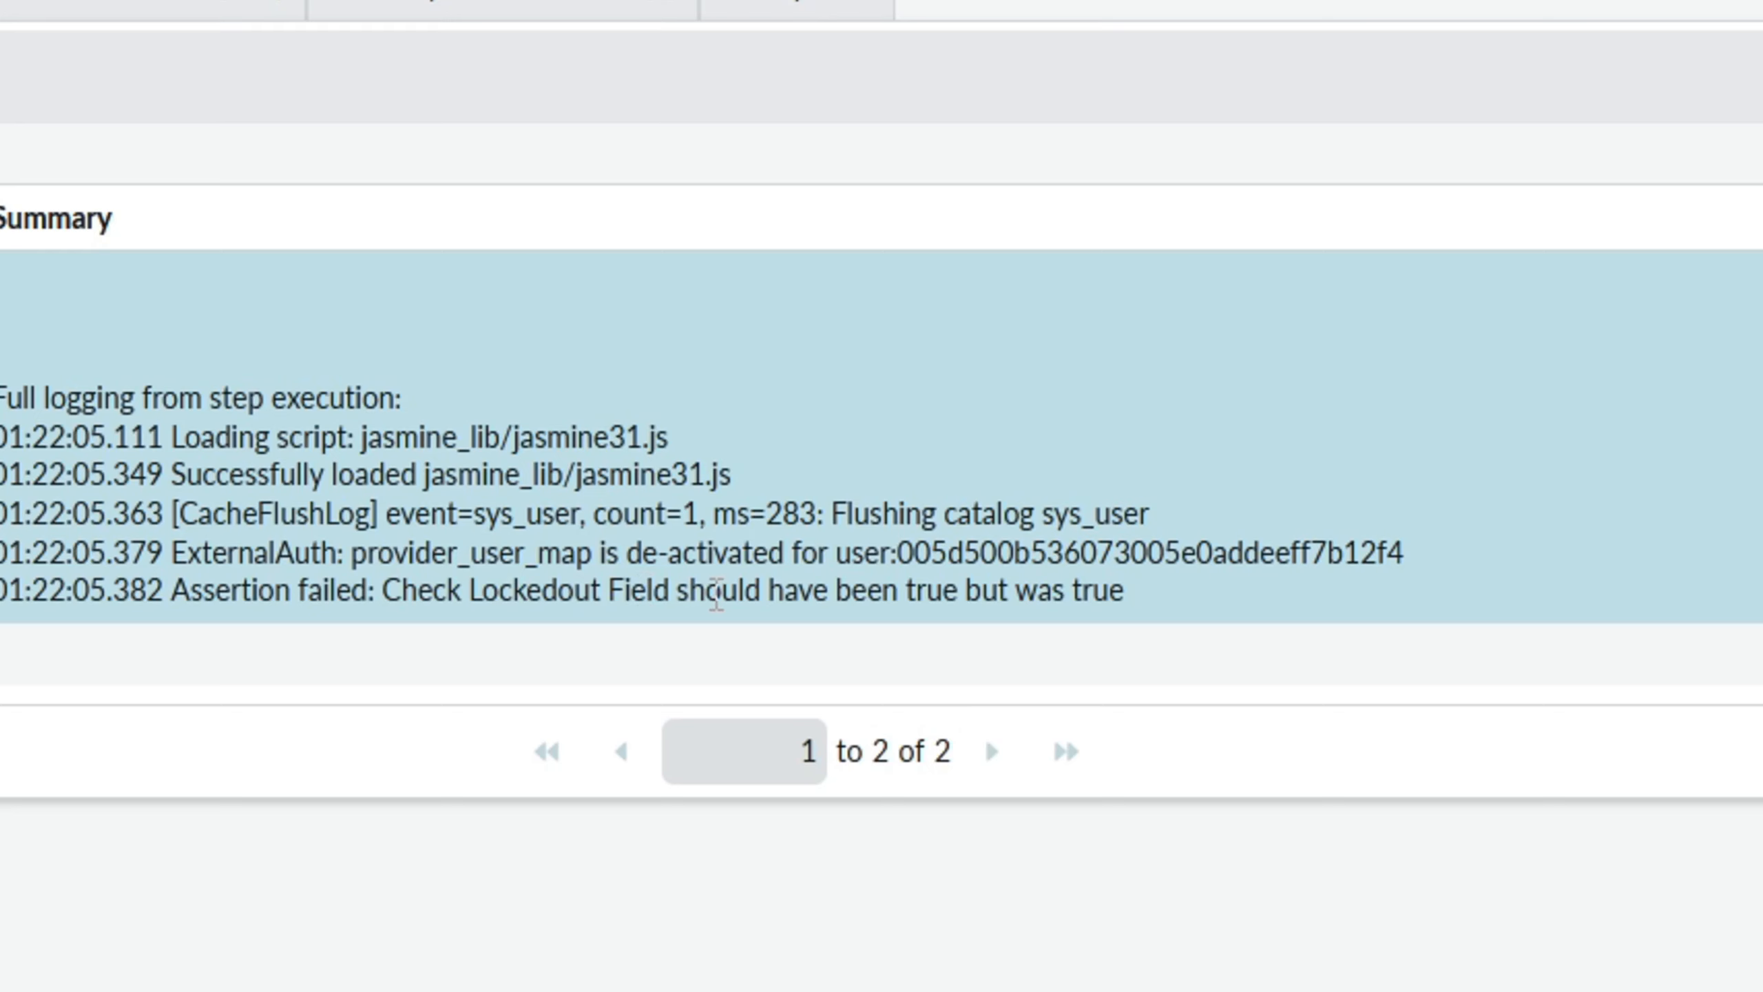
{"action": "left_click_drag", "start_coordinate": [906, 582], "coordinate": [1113, 590]}
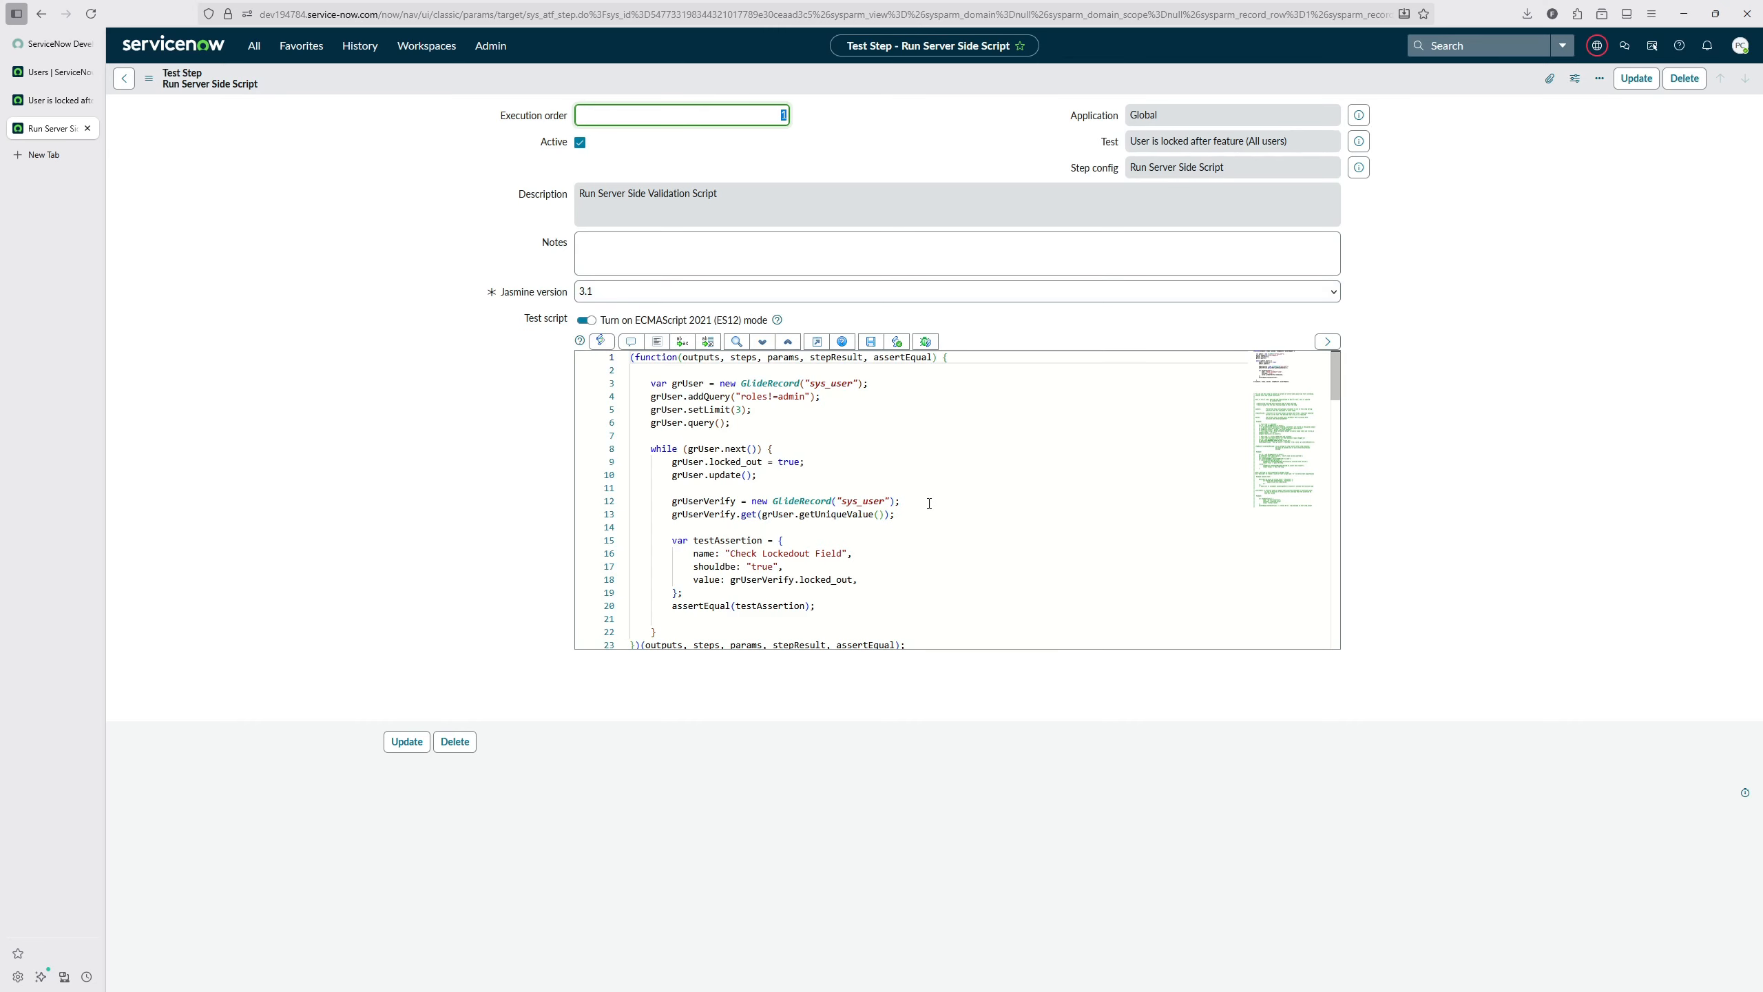
Step: Change the assertion's value to grUserVerify.locked_out.toString() in the server-side script, and rerun the all-users test
{"action": "scroll", "coordinate": [929, 503], "scroll_direction": "down", "scroll_amount": 3}
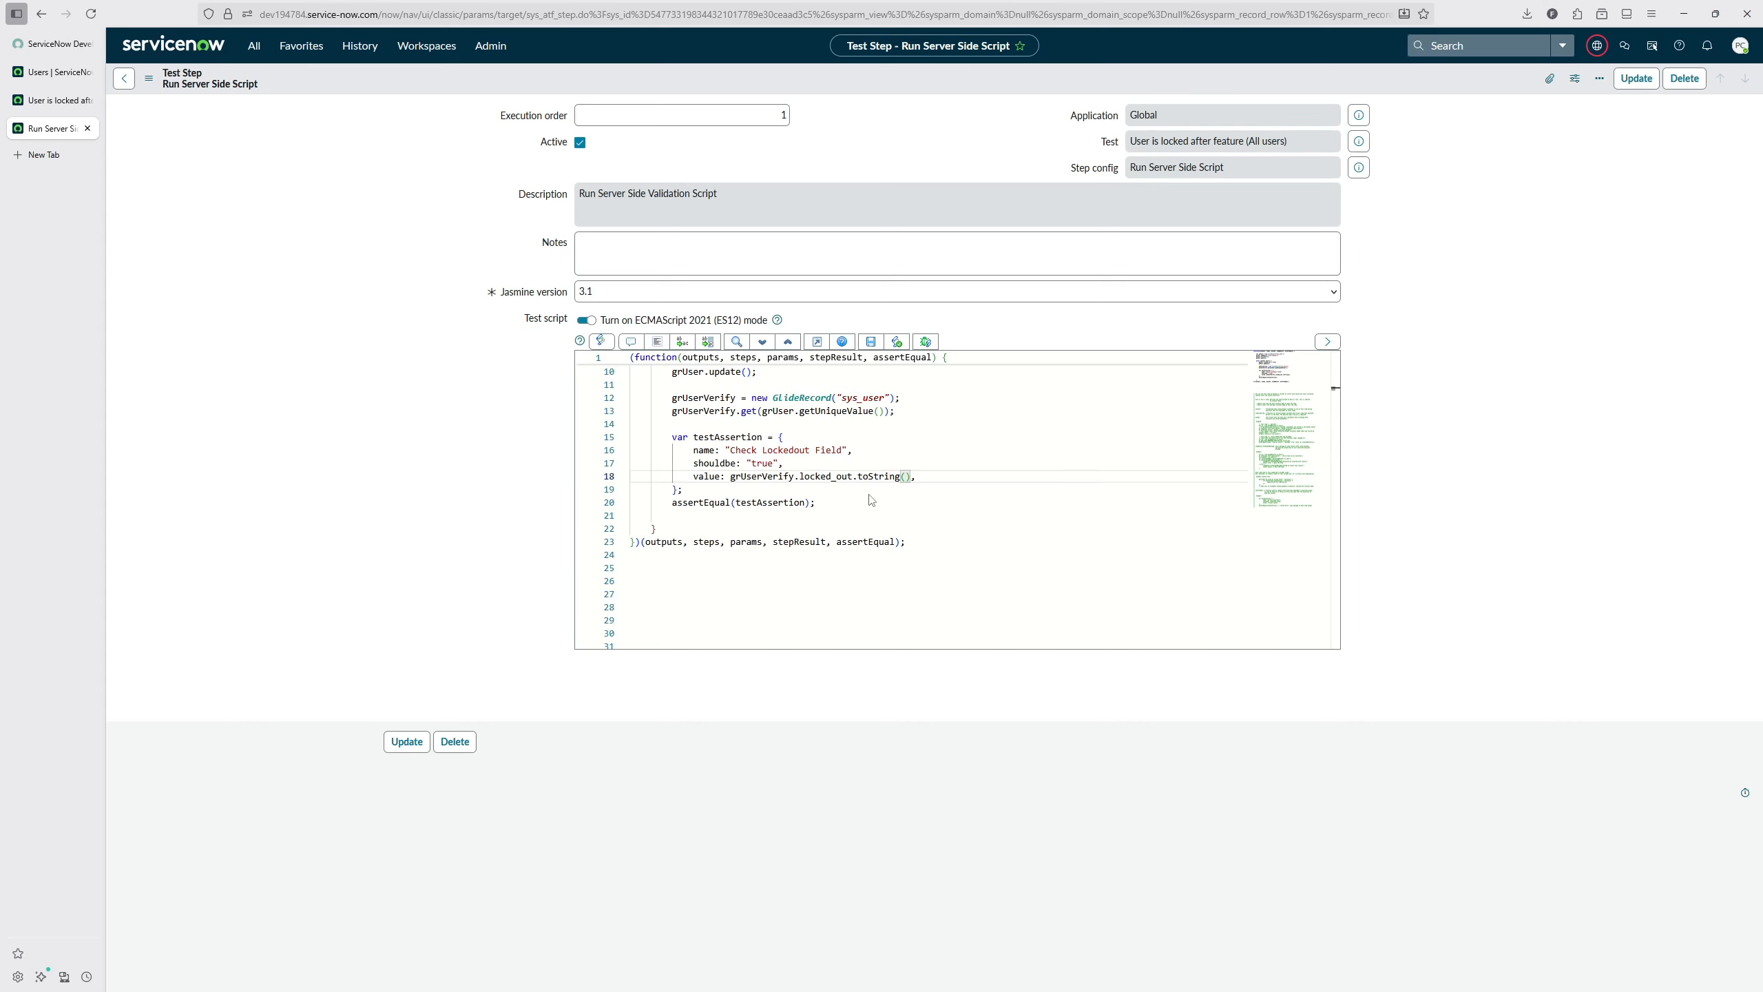
{"action": "left_click", "coordinate": [55, 100]}
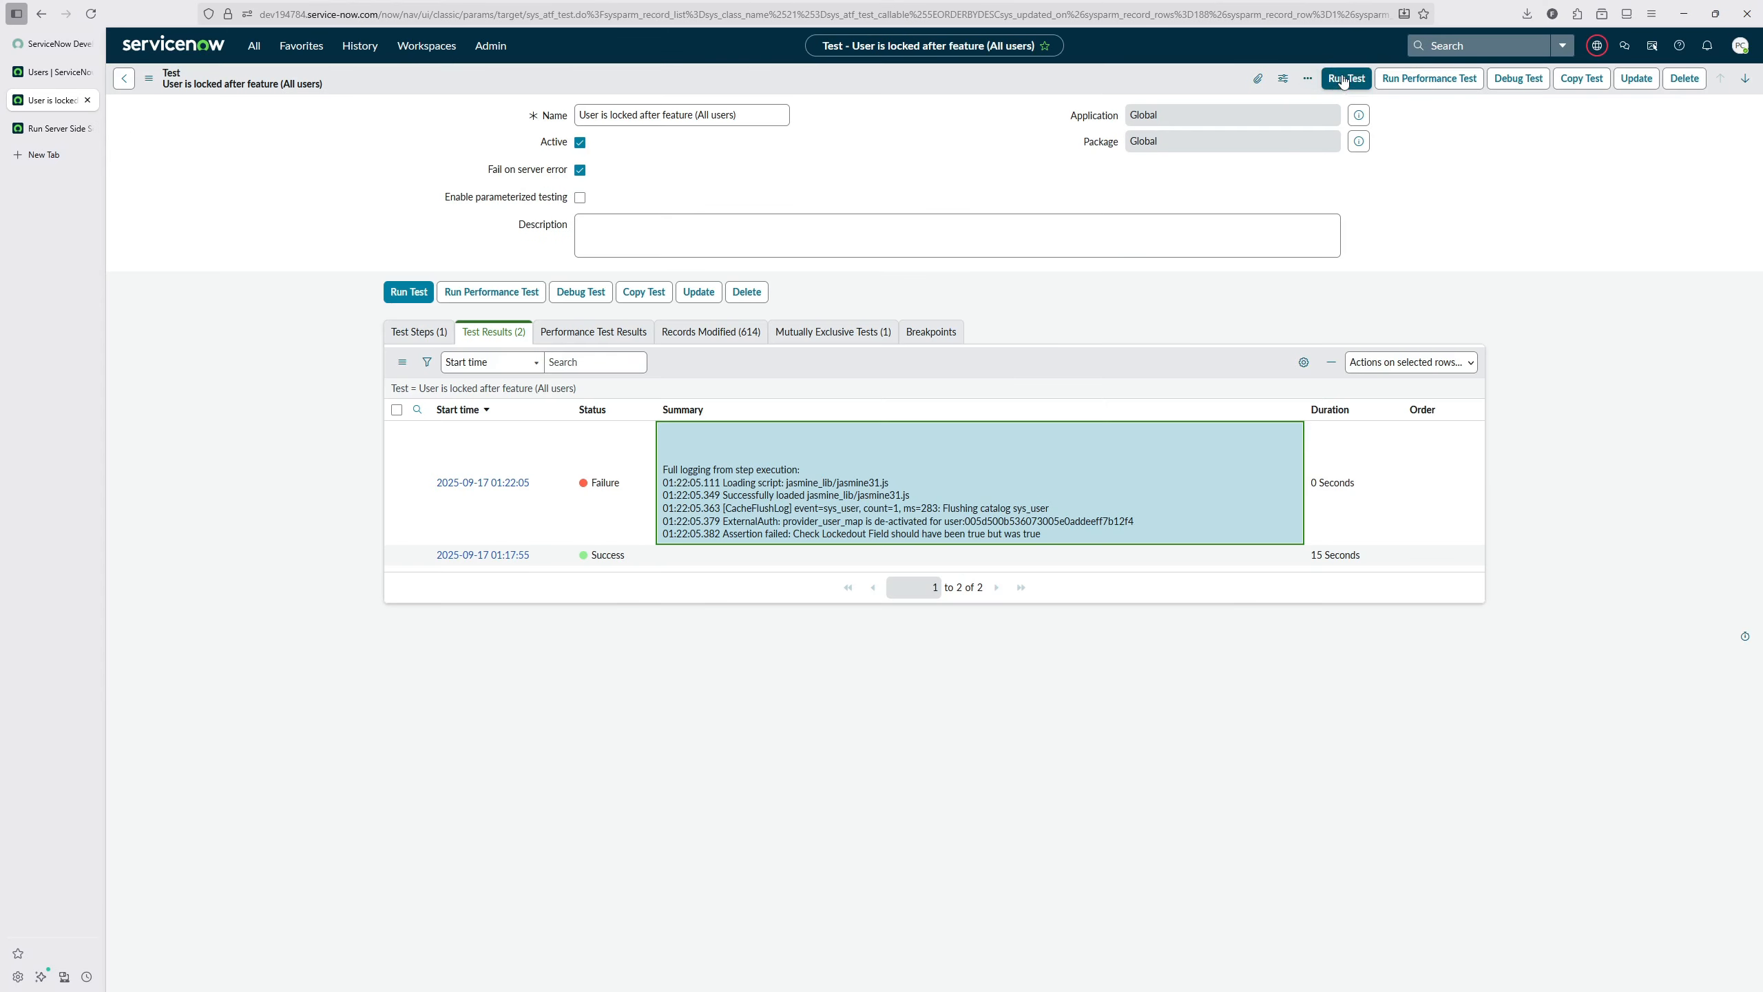
{"action": "left_click", "coordinate": [1343, 78]}
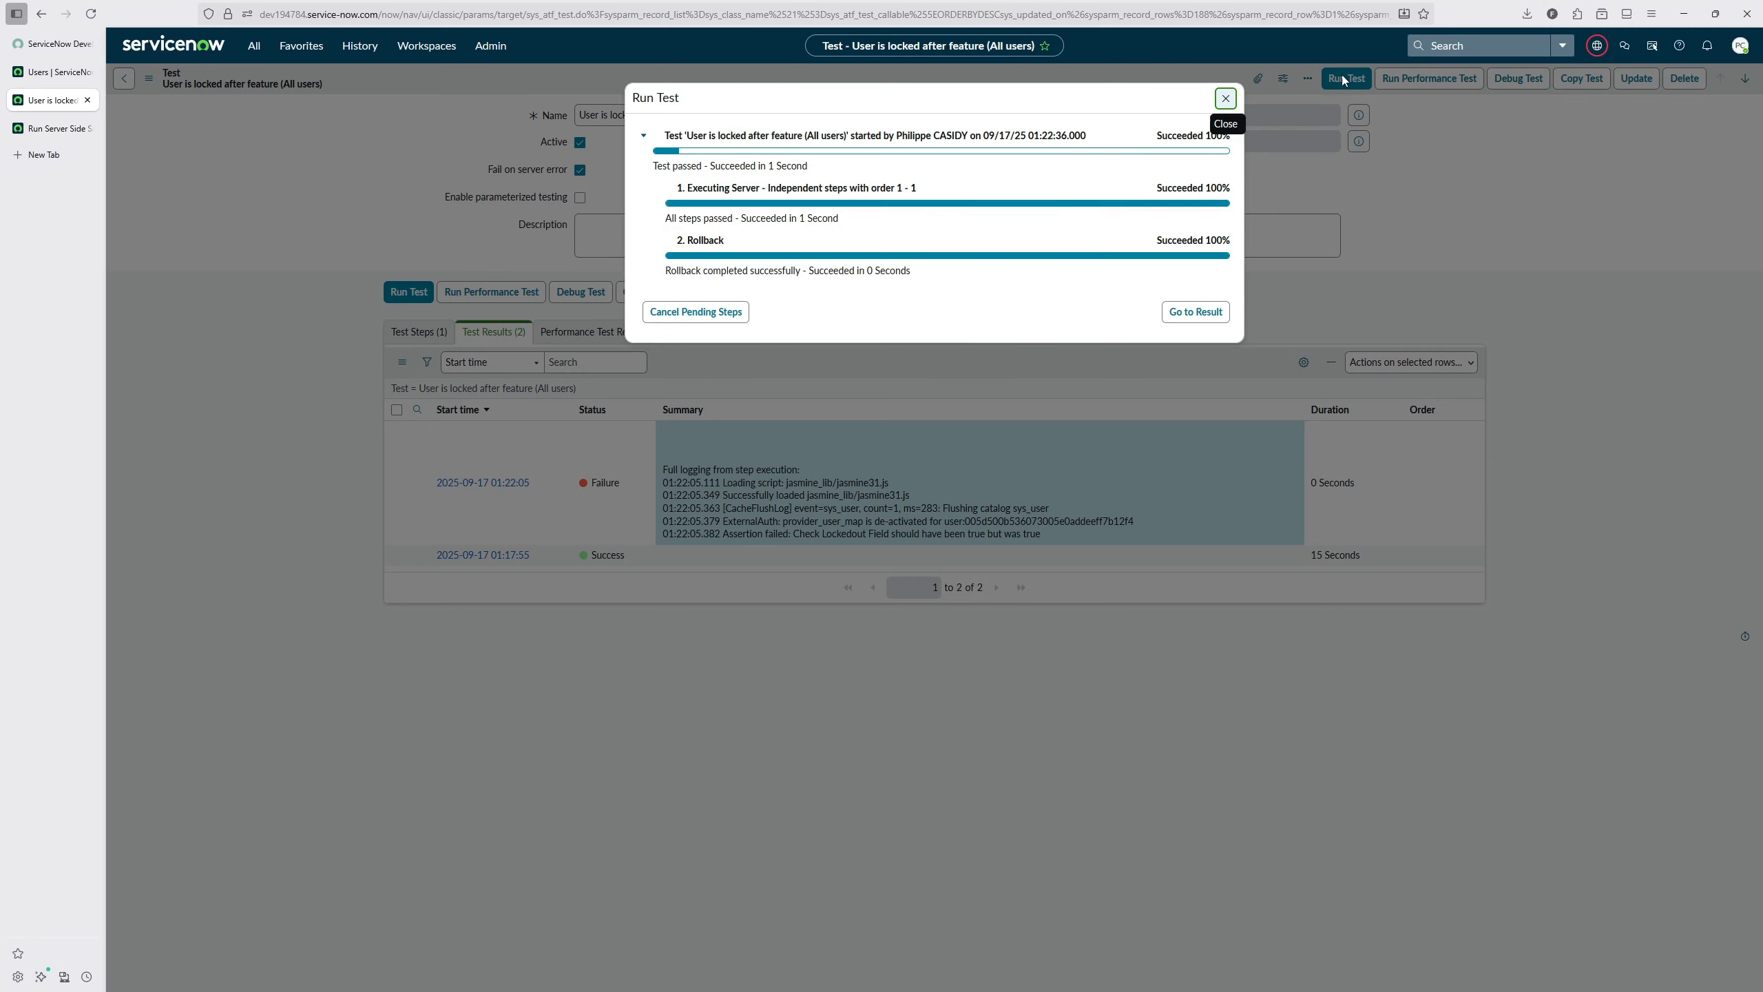
{"action": "left_click", "coordinate": [1226, 98]}
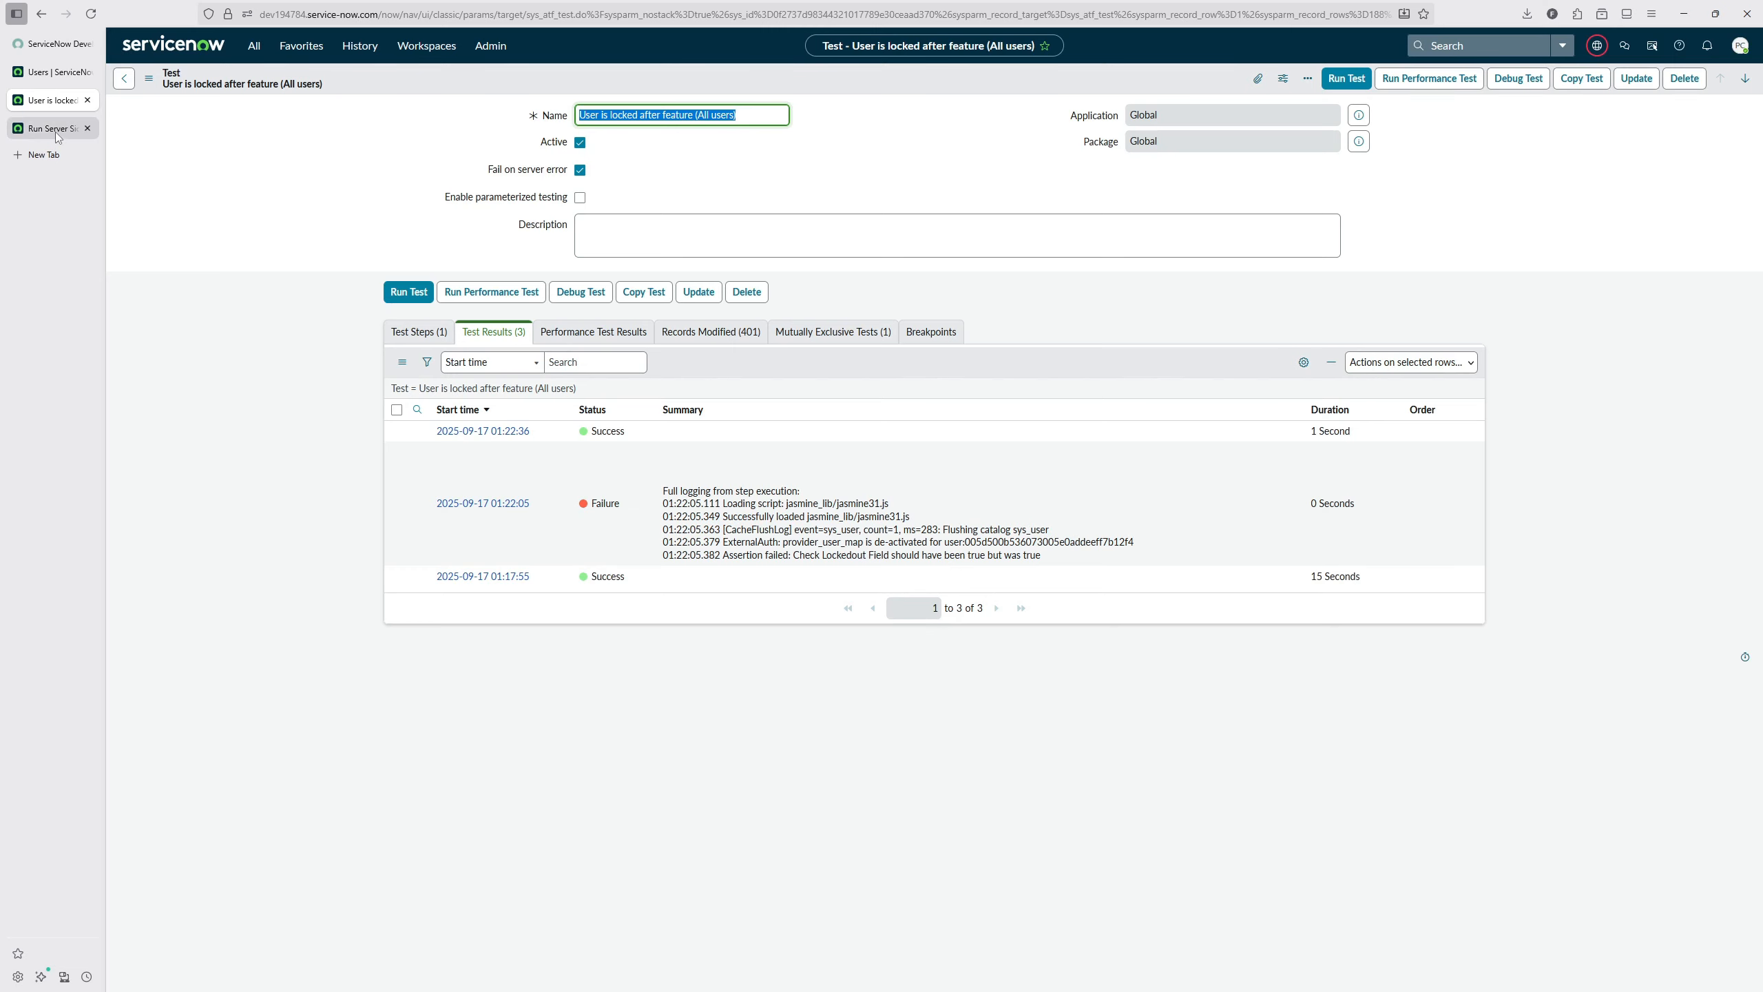
Step: Remove the grUser.setLimit(3) statement from the test script, save the step, and rerun the test on all non-admin users
{"action": "left_click", "coordinate": [55, 132]}
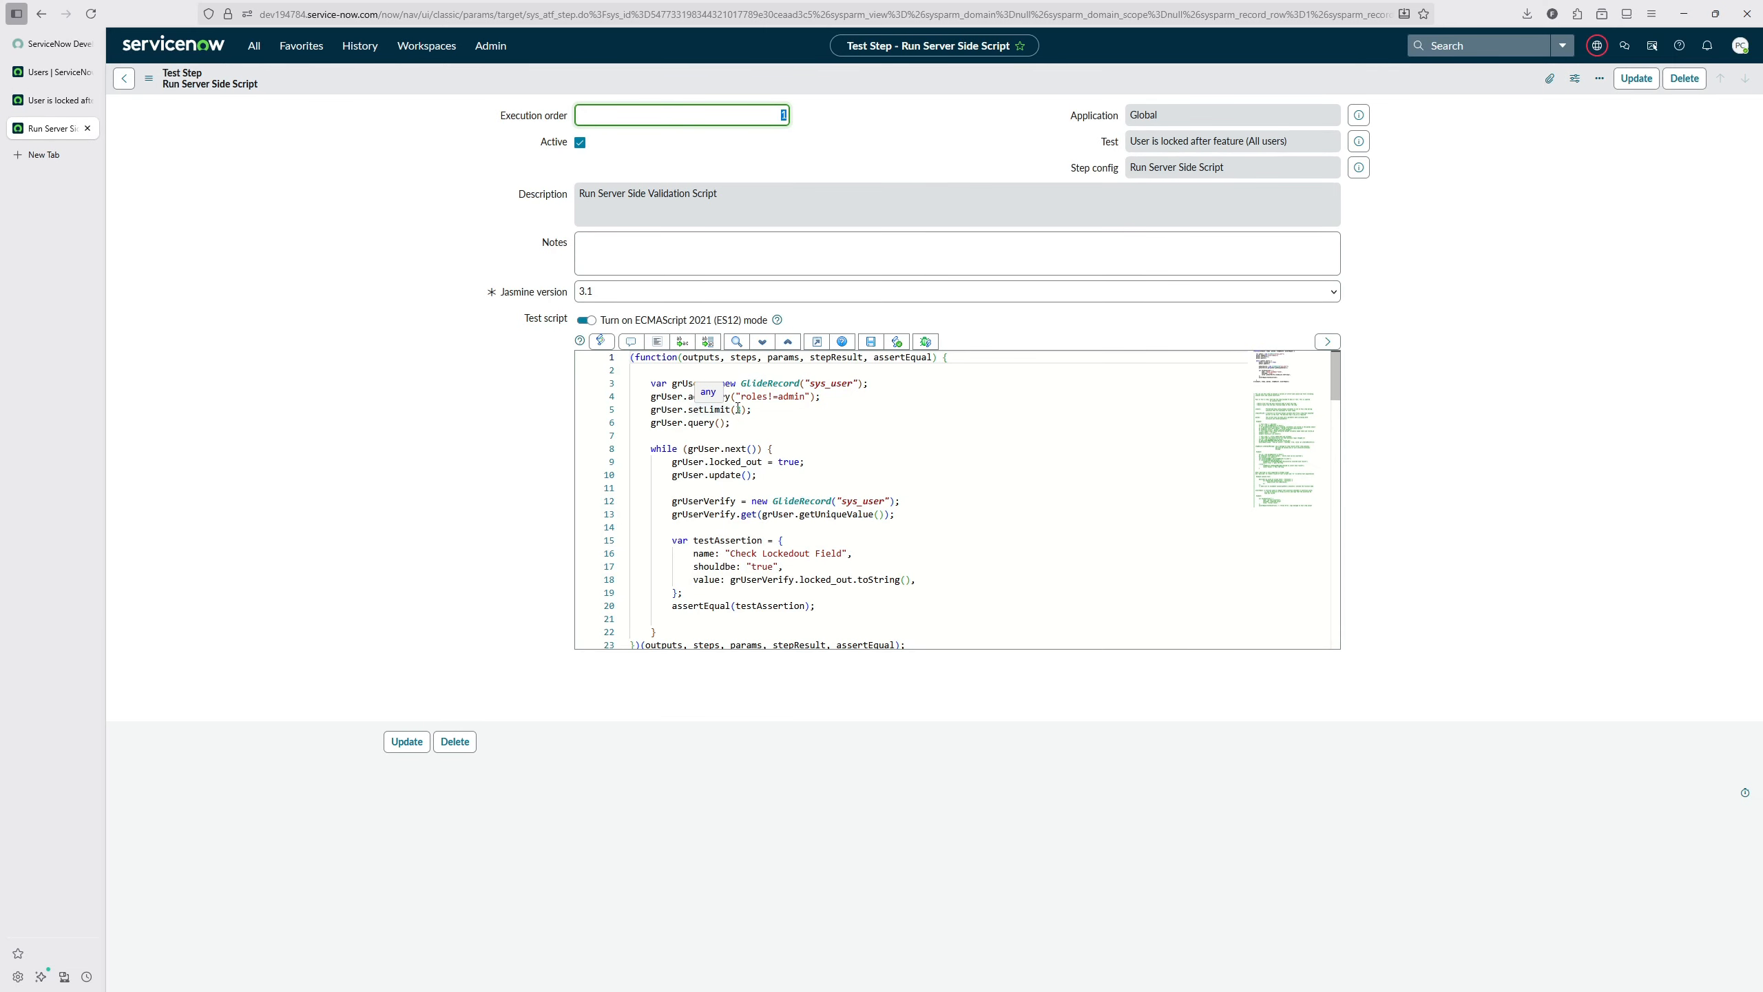
{"action": "left_click_drag", "start_coordinate": [753, 410], "coordinate": [555, 411]}
{"action": "key", "text": "BackSpace"}
{"action": "key", "text": "BackSpace"}
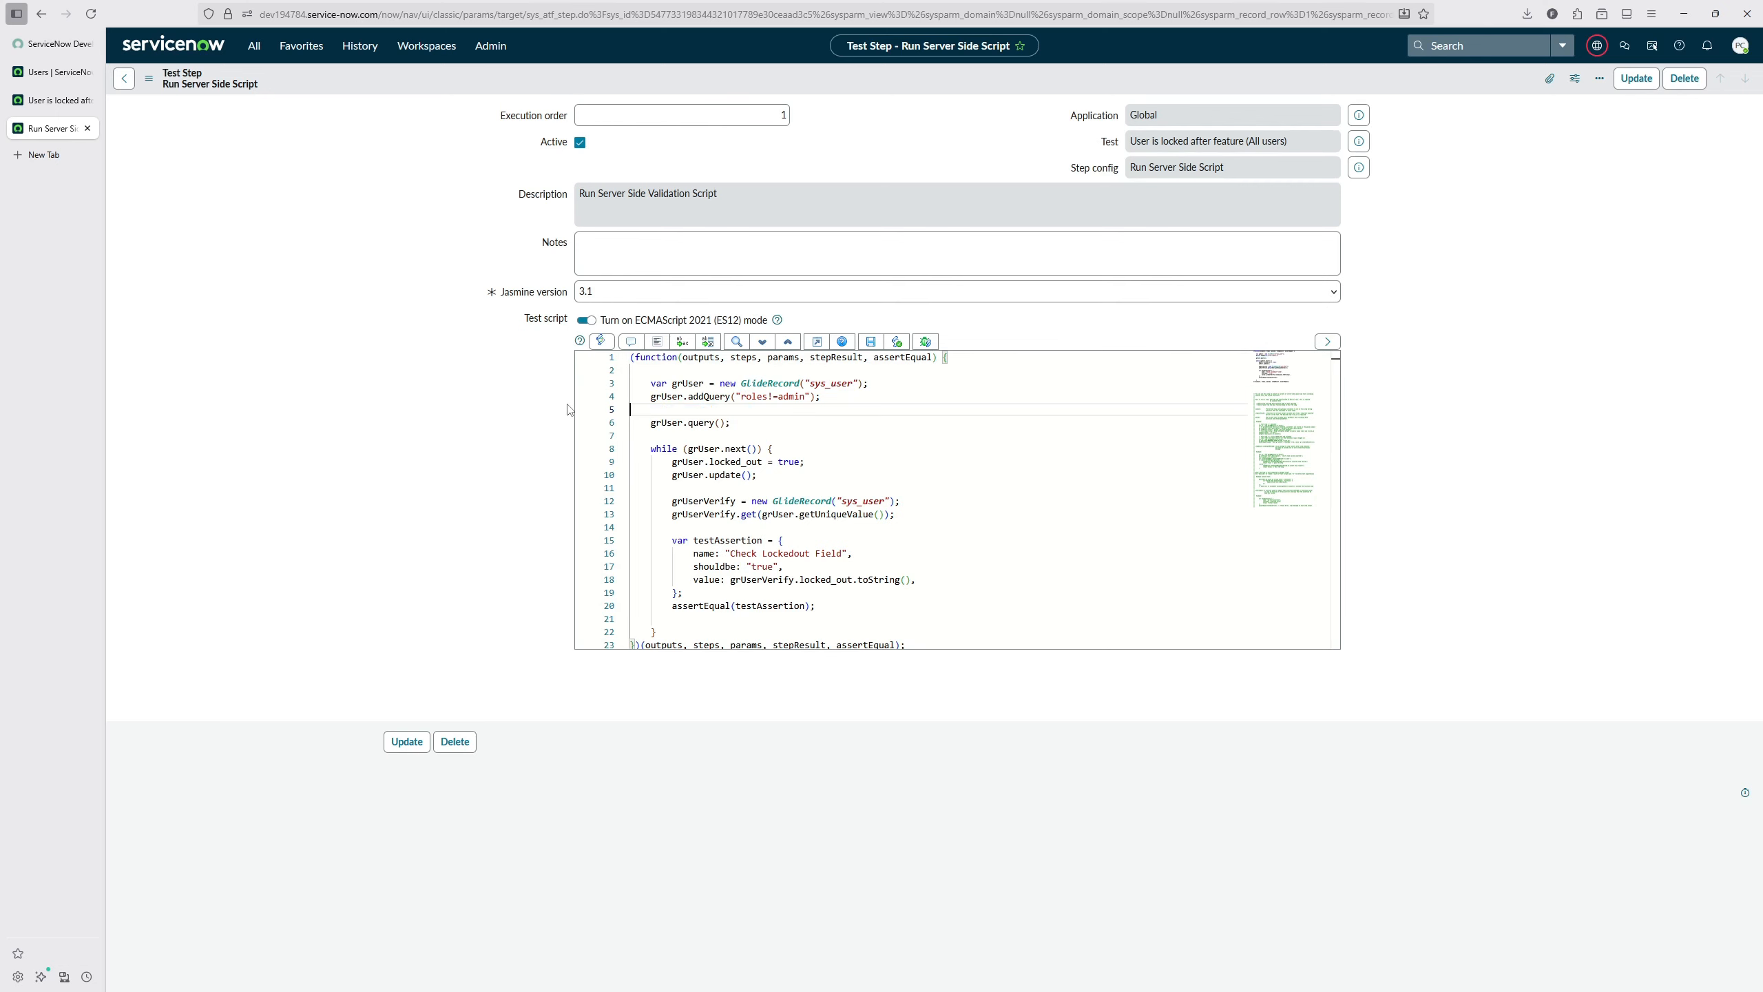
{"action": "left_click", "coordinate": [870, 341]}
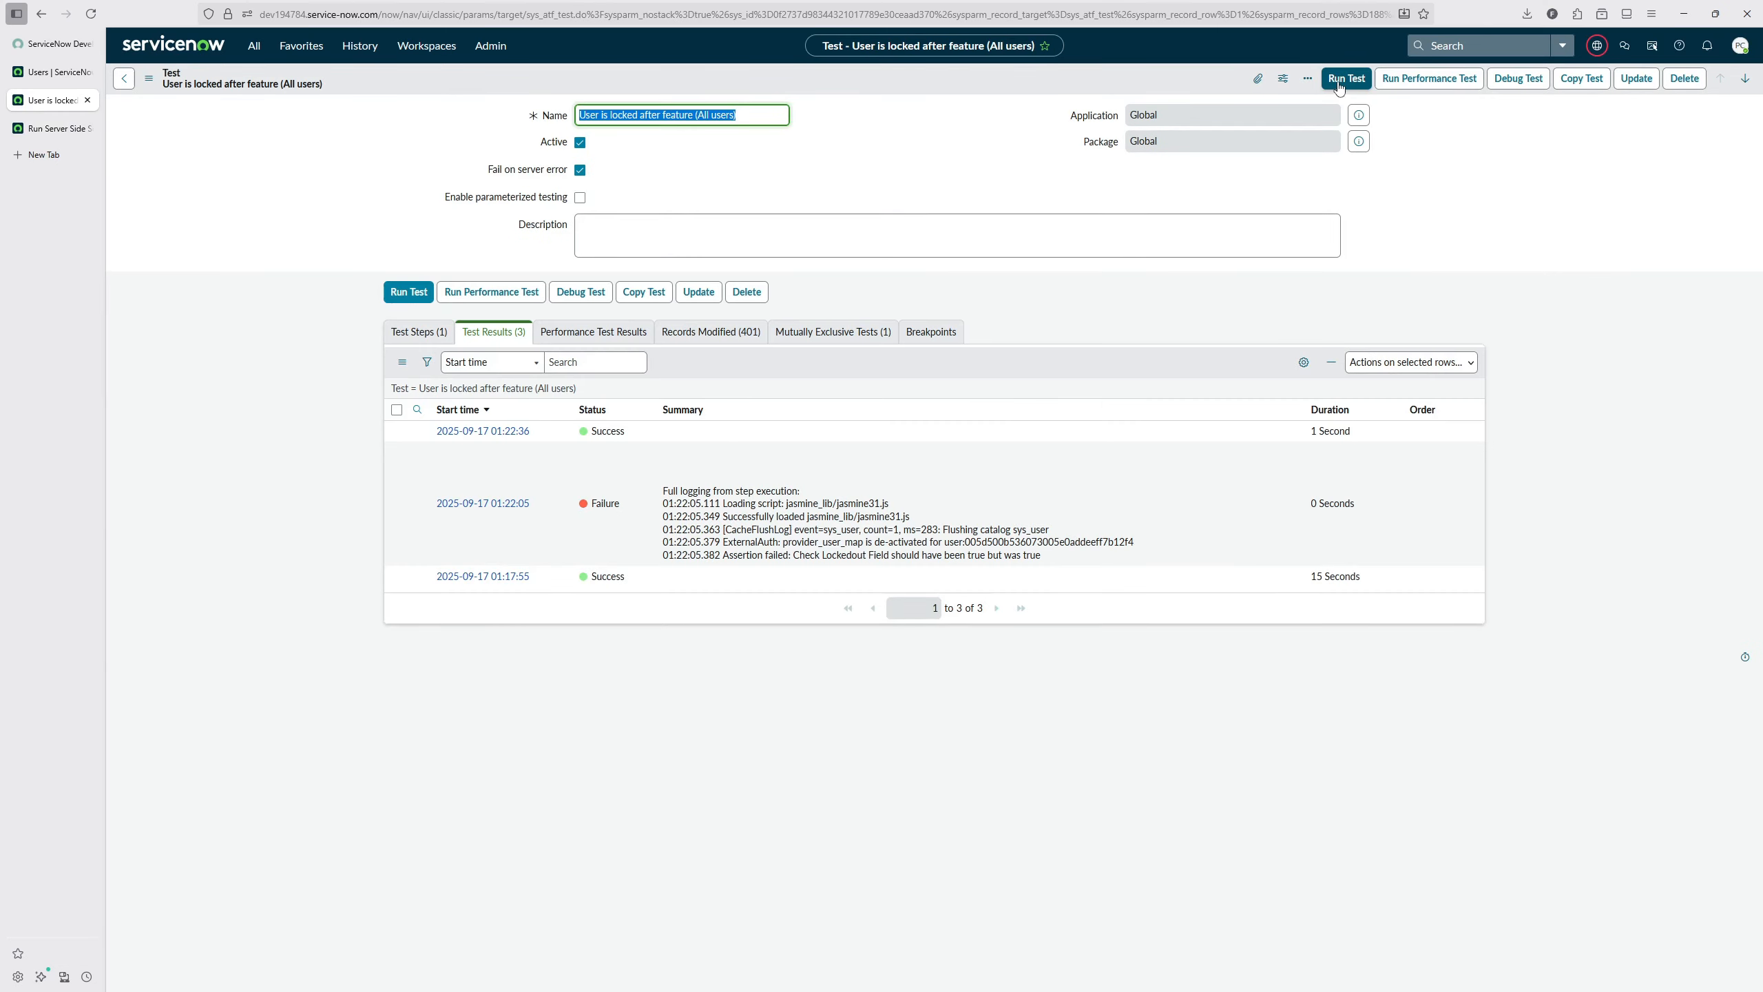
{"action": "left_click", "coordinate": [1346, 78]}
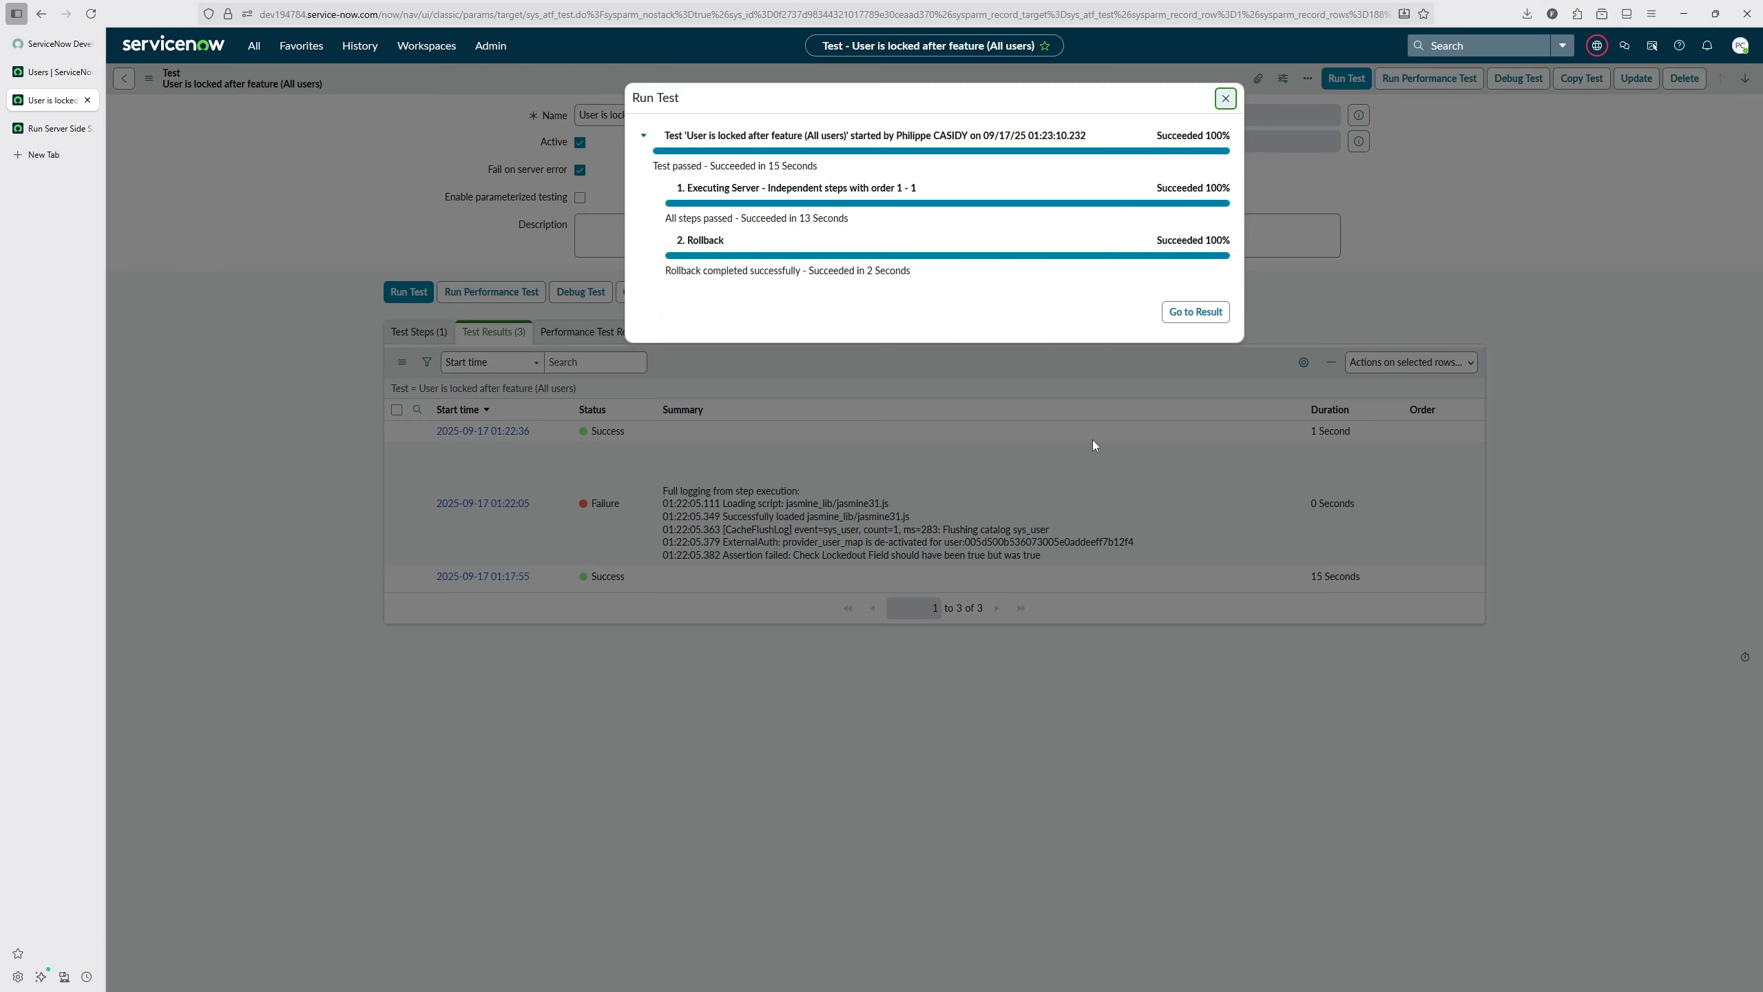
{"action": "left_click", "coordinate": [1225, 103]}
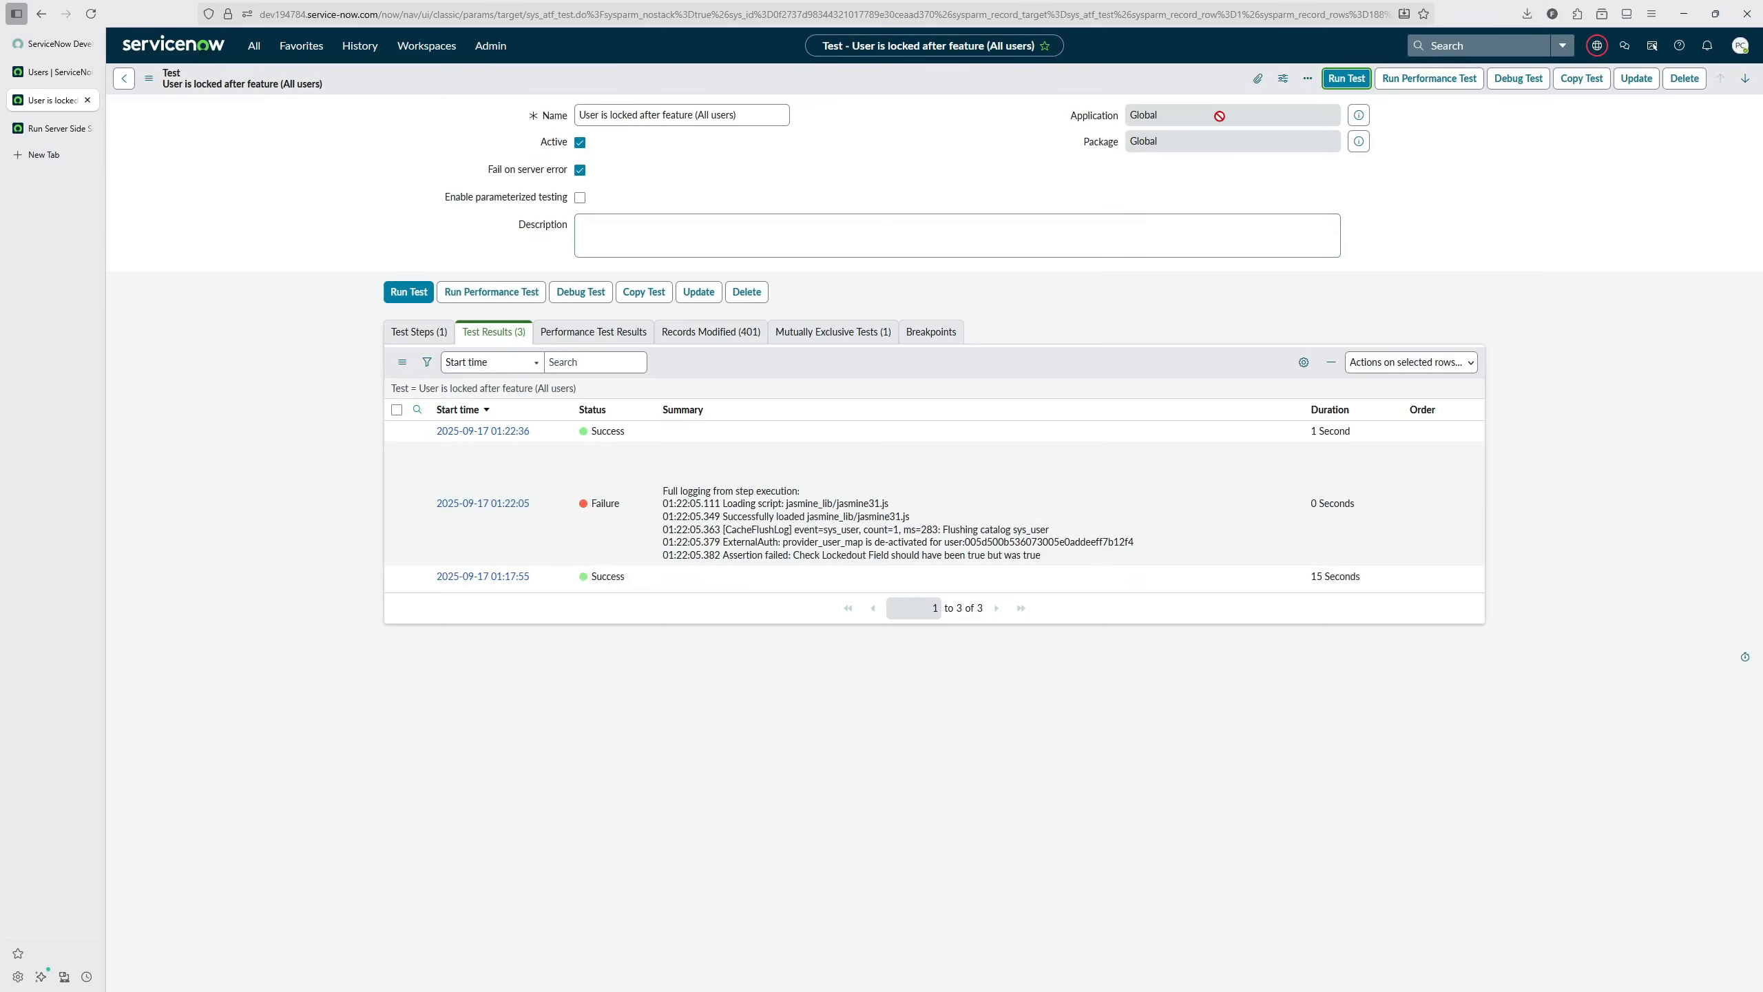